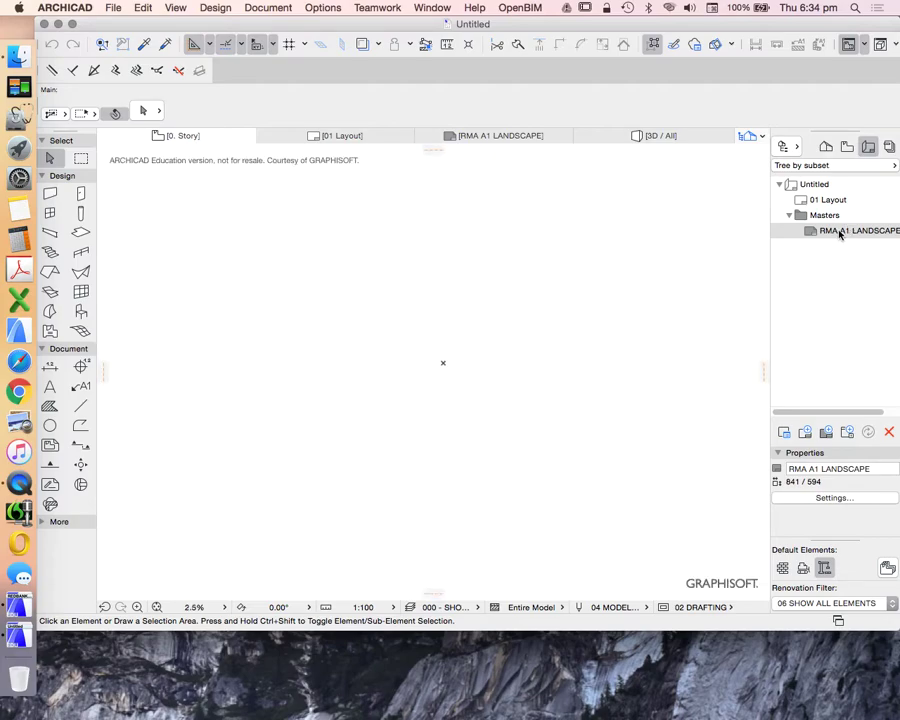
- View the 01 Layout sheet and open its RMA A1 LANDSCAPE master layout for editing
double_click(828, 201)
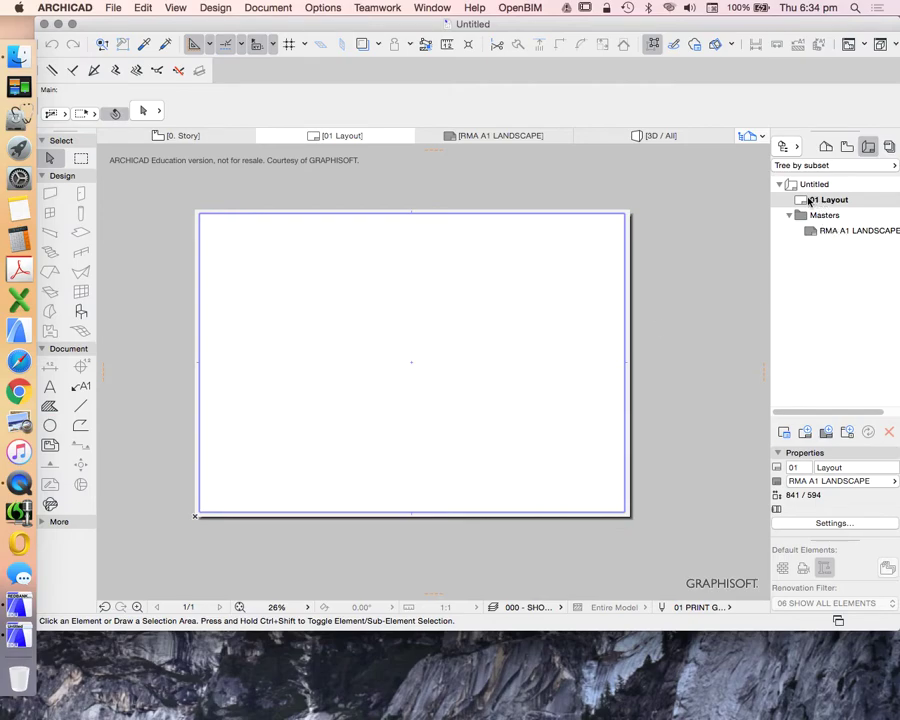
double_click(834, 232)
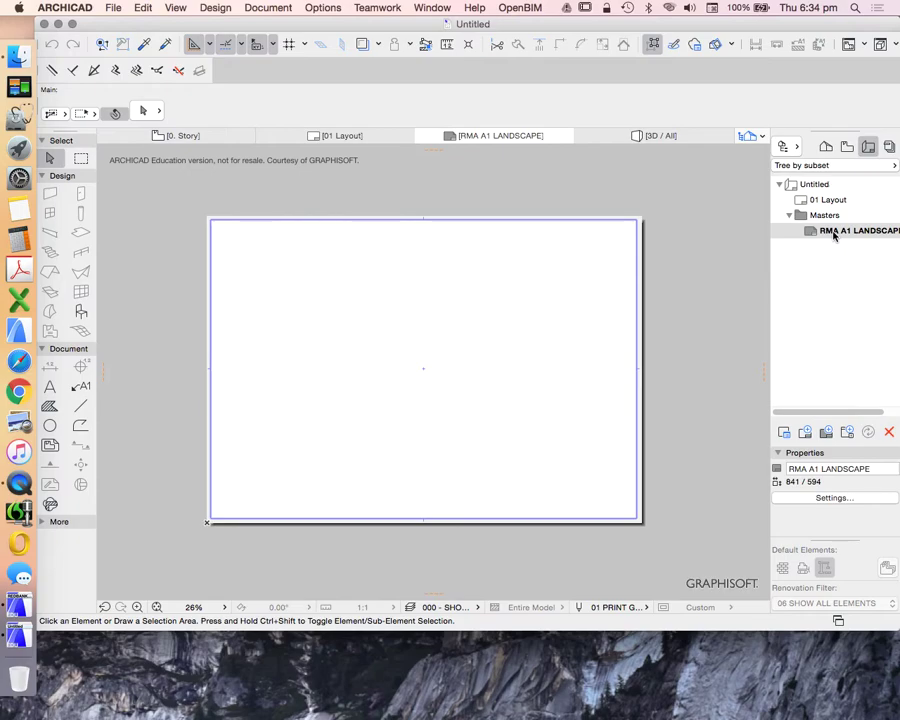
scroll(454, 313, down, 2)
scroll(489, 347, up, 2)
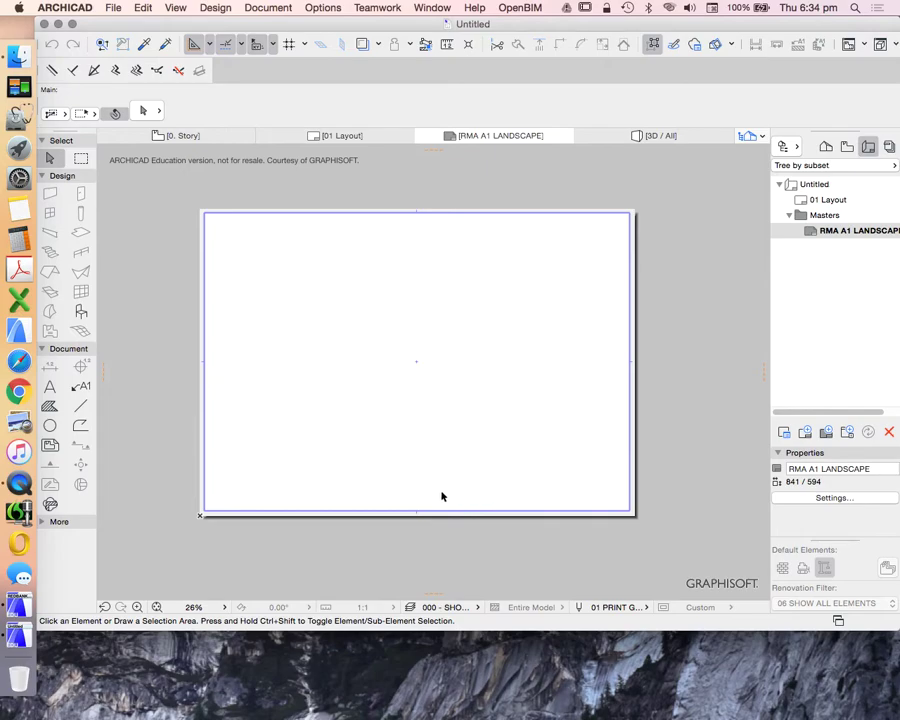
- Draw a rectangular fill with the 25 % pattern as a strip across the full width of the master's bottom margin
click(49, 405)
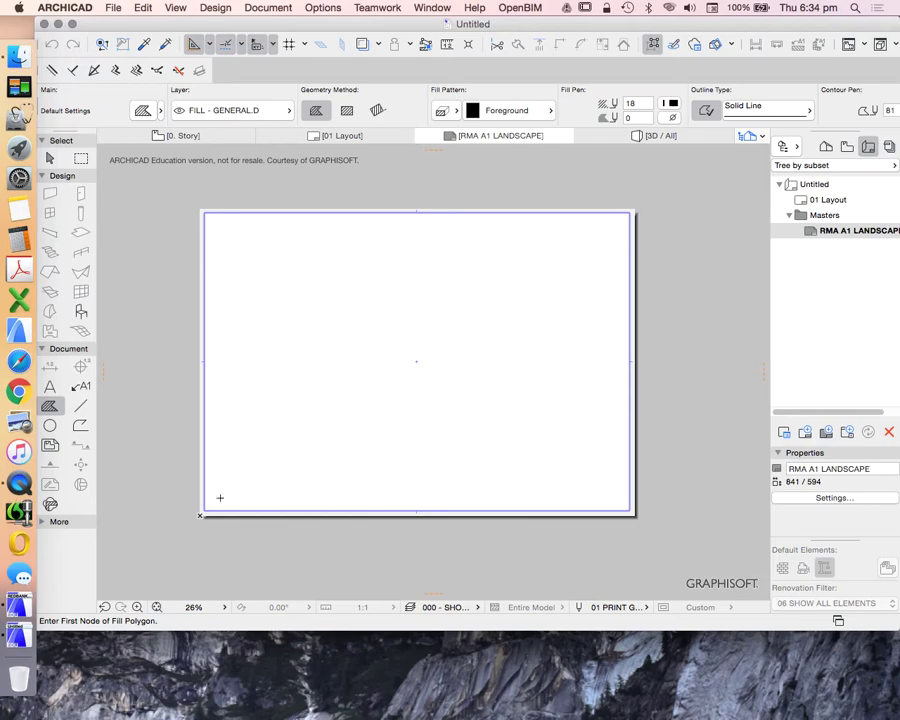
click(204, 511)
click(510, 111)
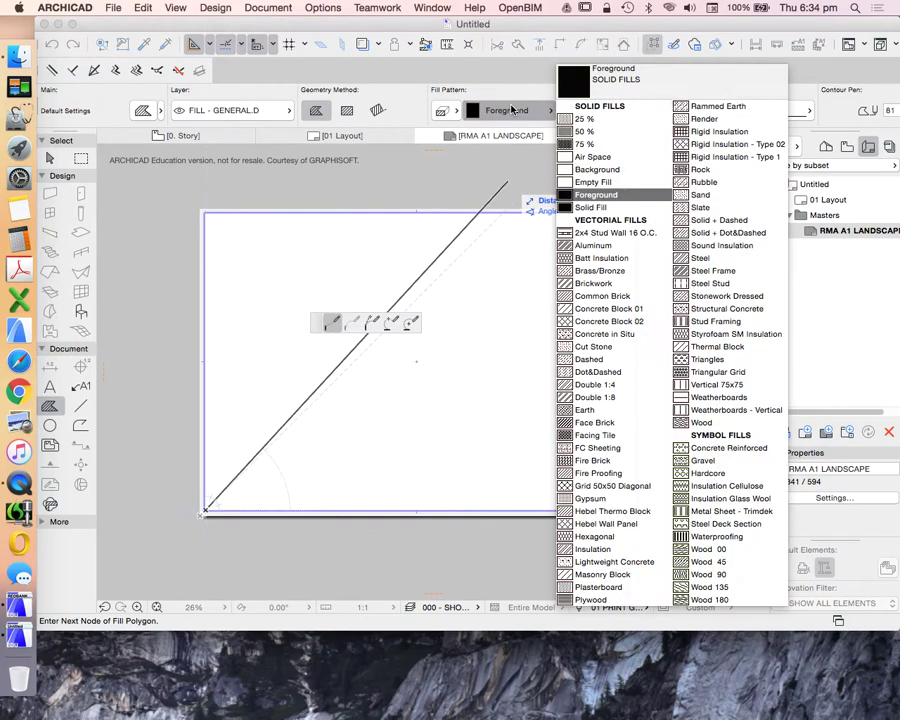
click(603, 120)
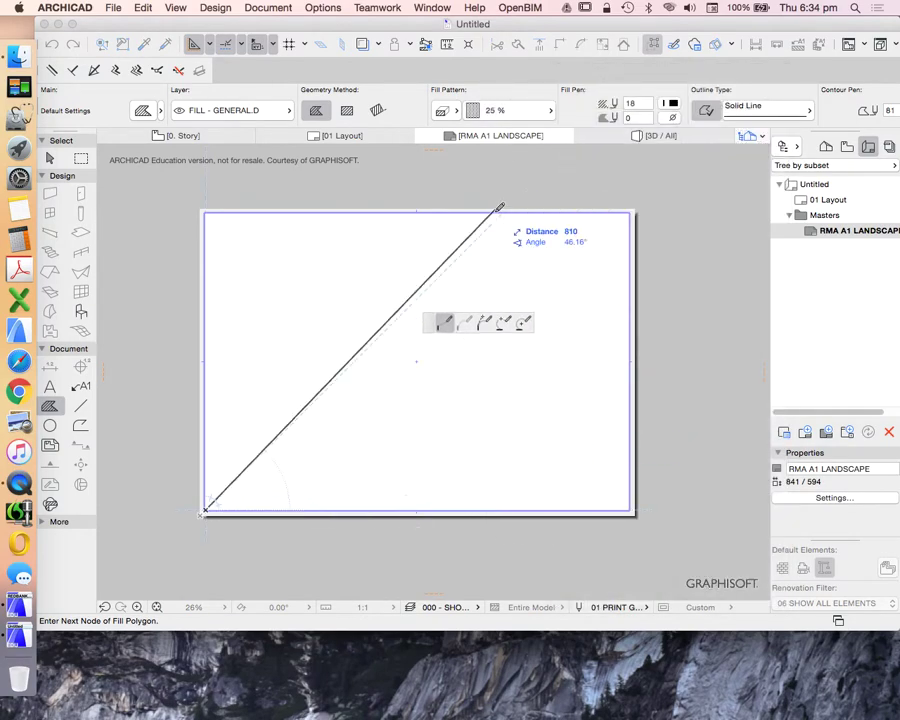
click(376, 111)
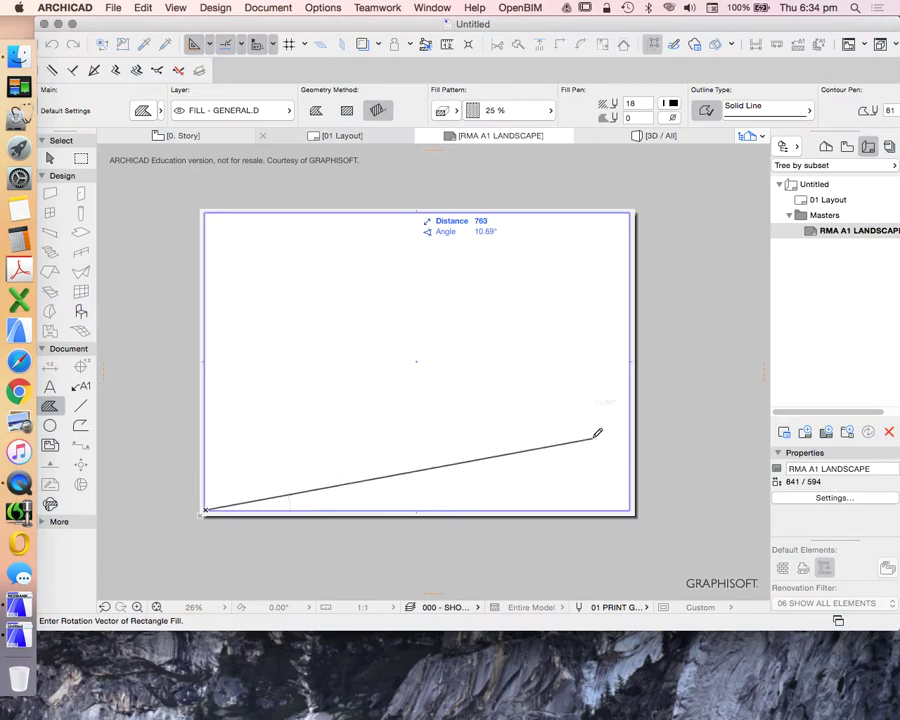
click(346, 111)
click(630, 477)
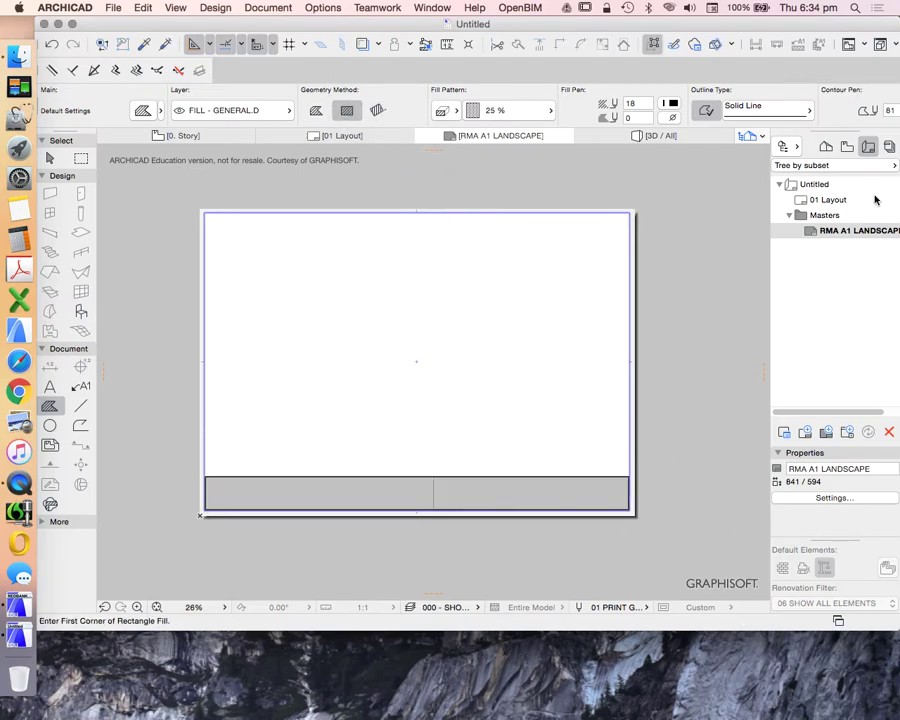
- Check how the master's bottom fill strip appears on the 01 Layout sheet
double_click(828, 200)
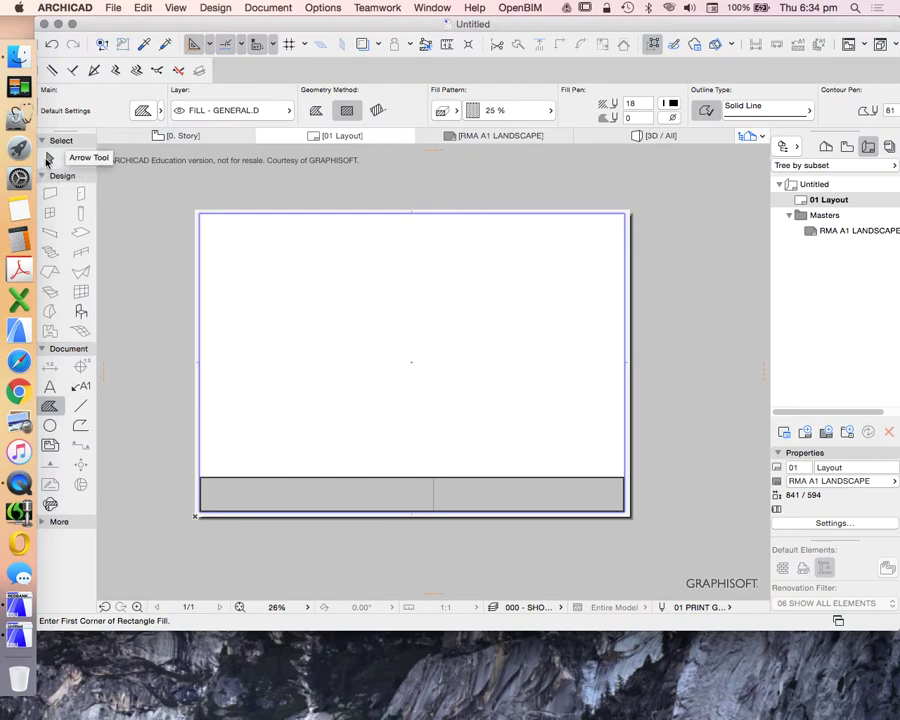
click(49, 158)
drag(530, 381, 533, 438)
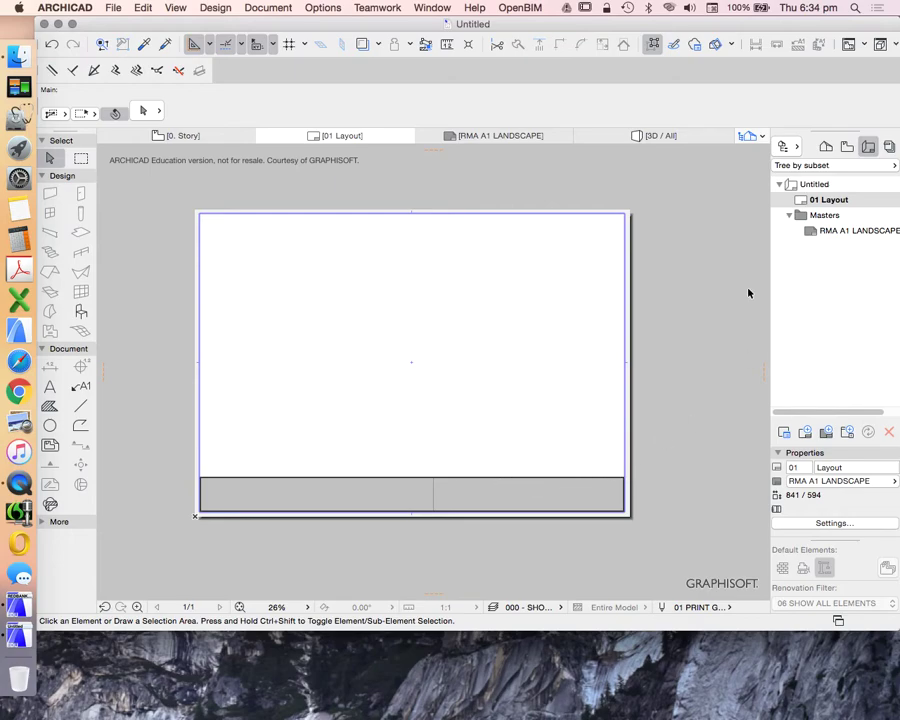
- Return to the RMA A1 LANDSCAPE master and delete the fill strip along its bottom edge
double_click(812, 230)
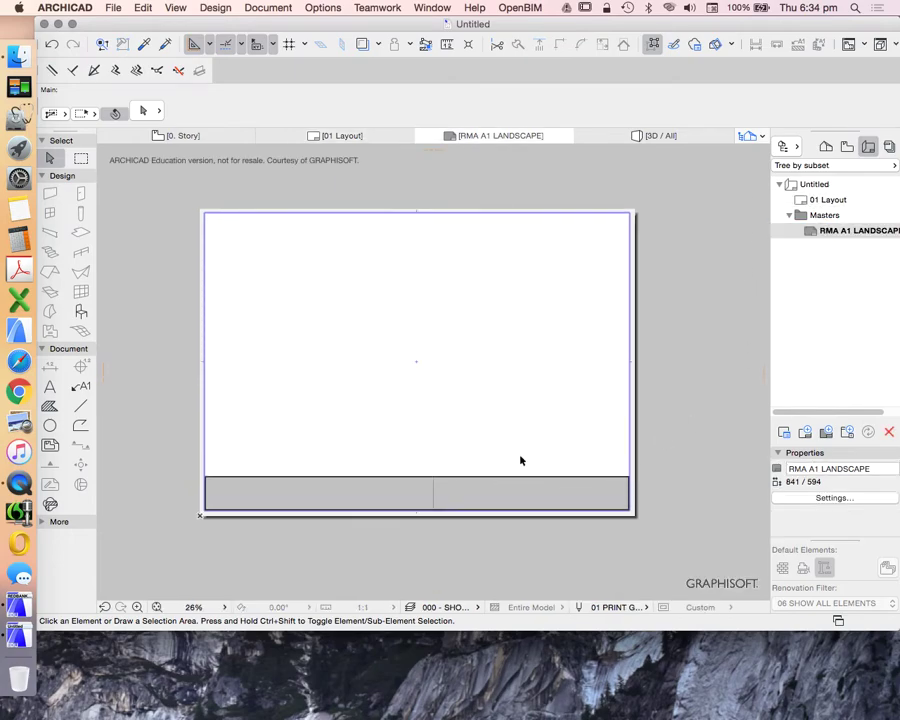
click(580, 492)
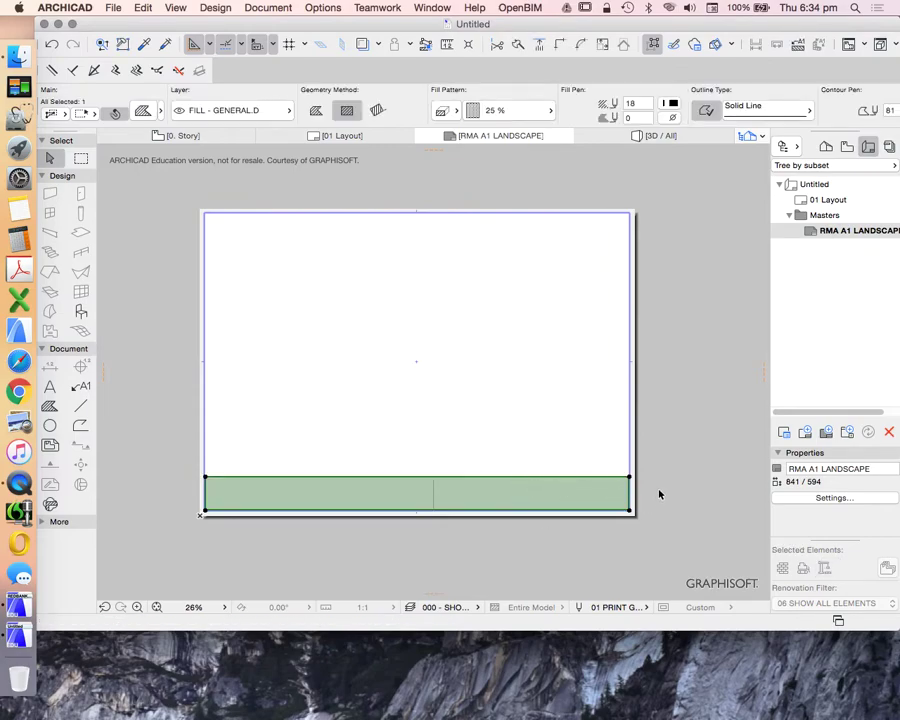
key(Delete)
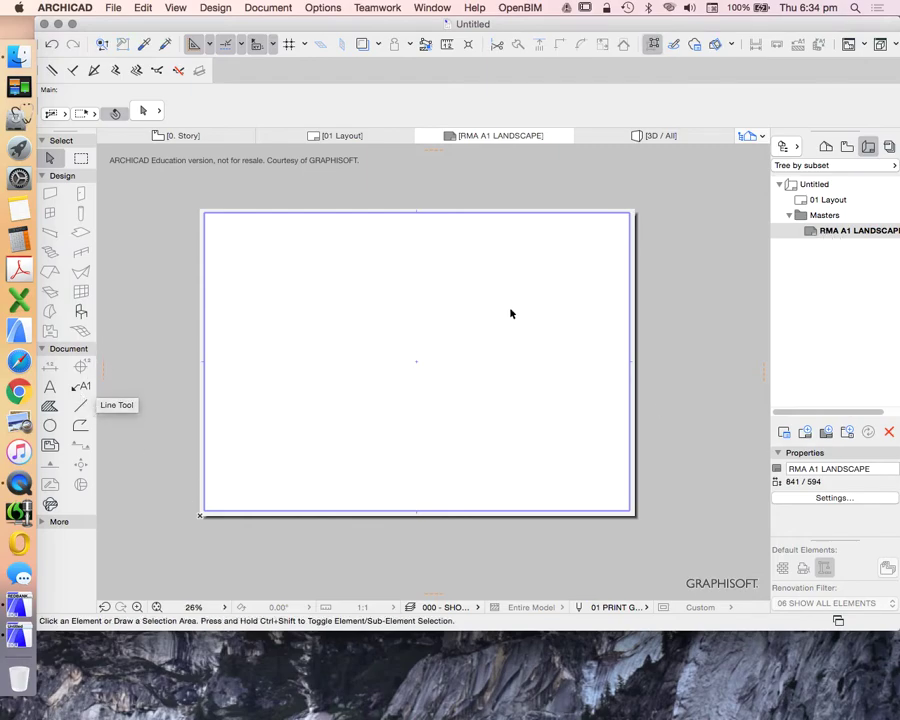
- Draw a horizontal and a vertical solid line through the sheet's centre, each spanning from margin to margin
click(80, 405)
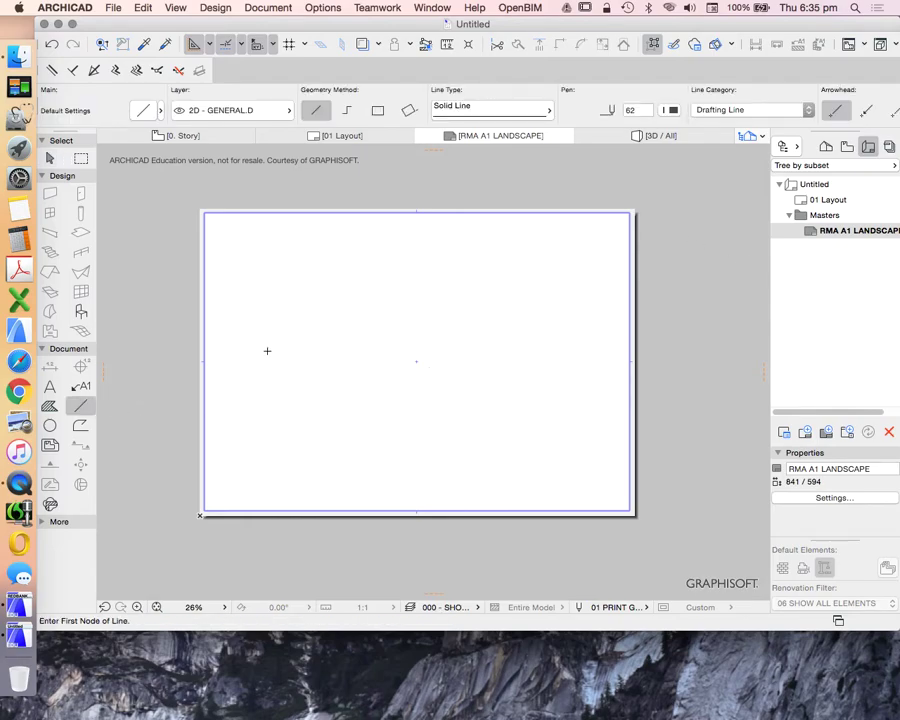
click(206, 360)
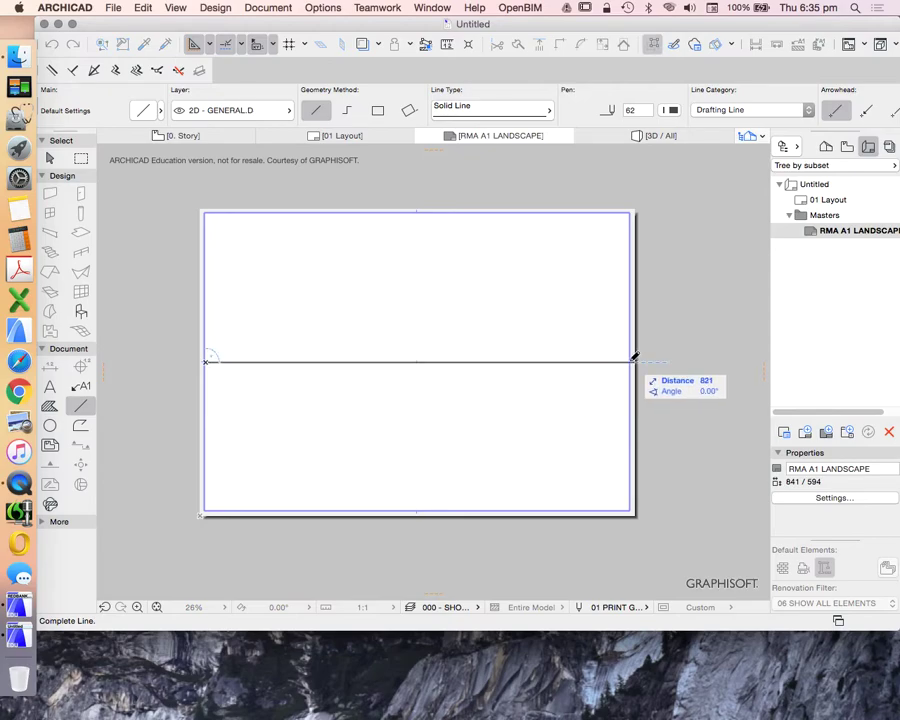
click(631, 360)
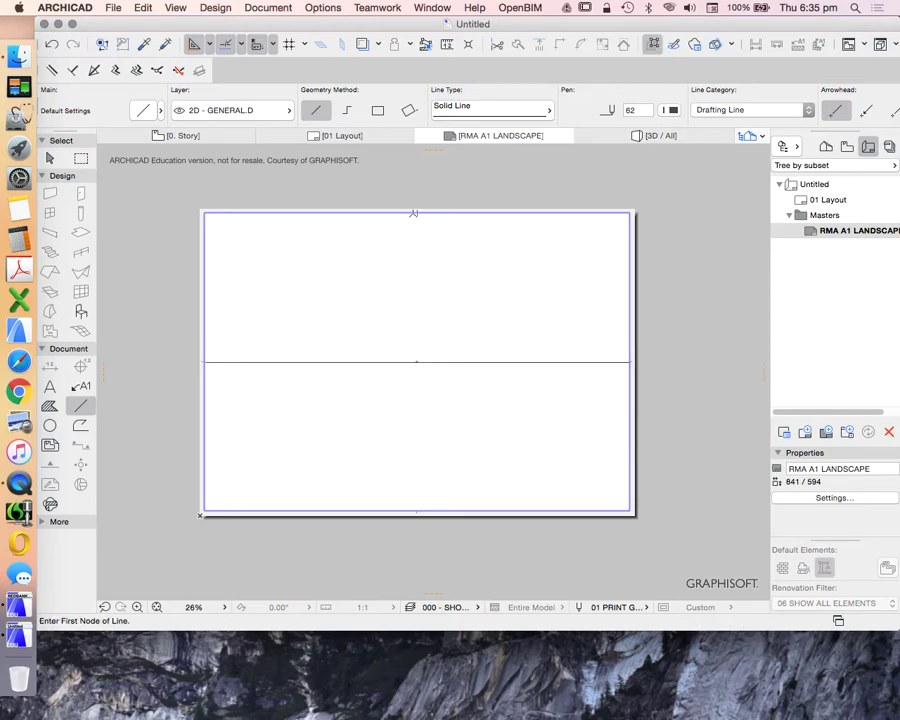
click(417, 211)
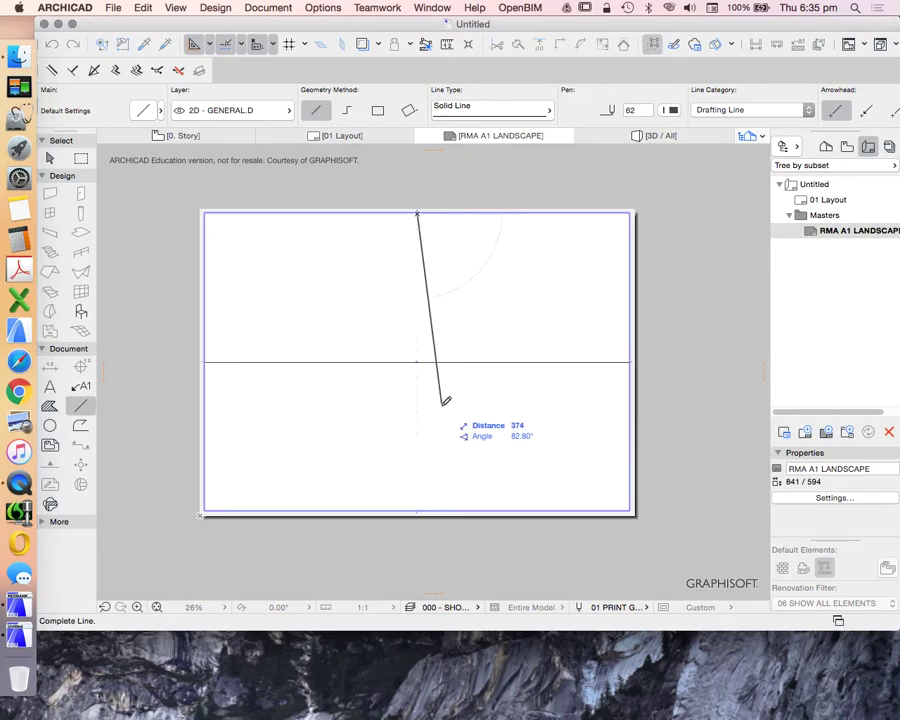
click(418, 510)
shift+click(420, 236)
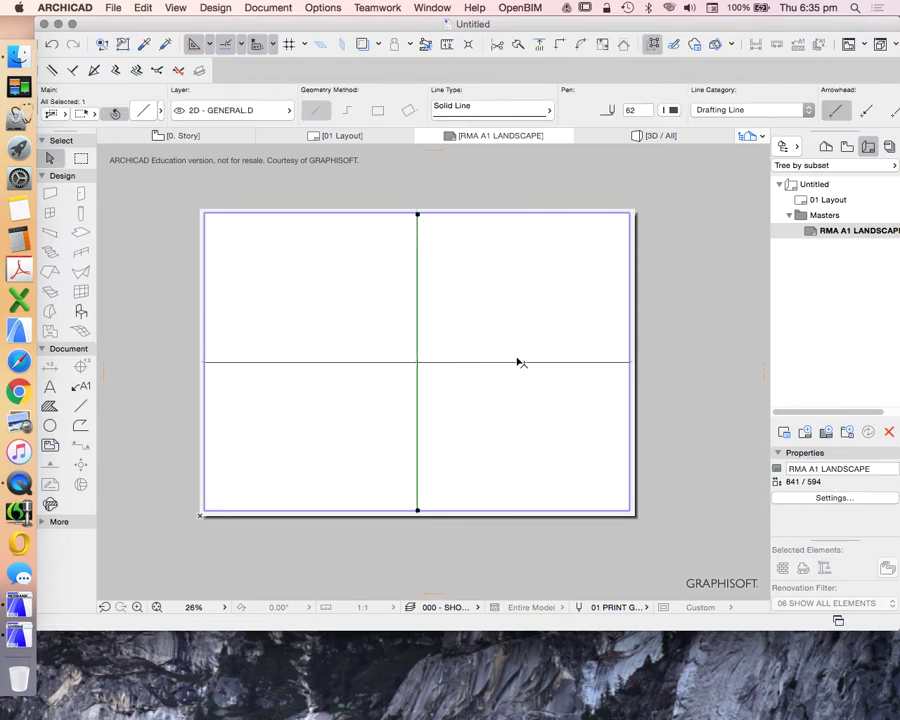
click(667, 354)
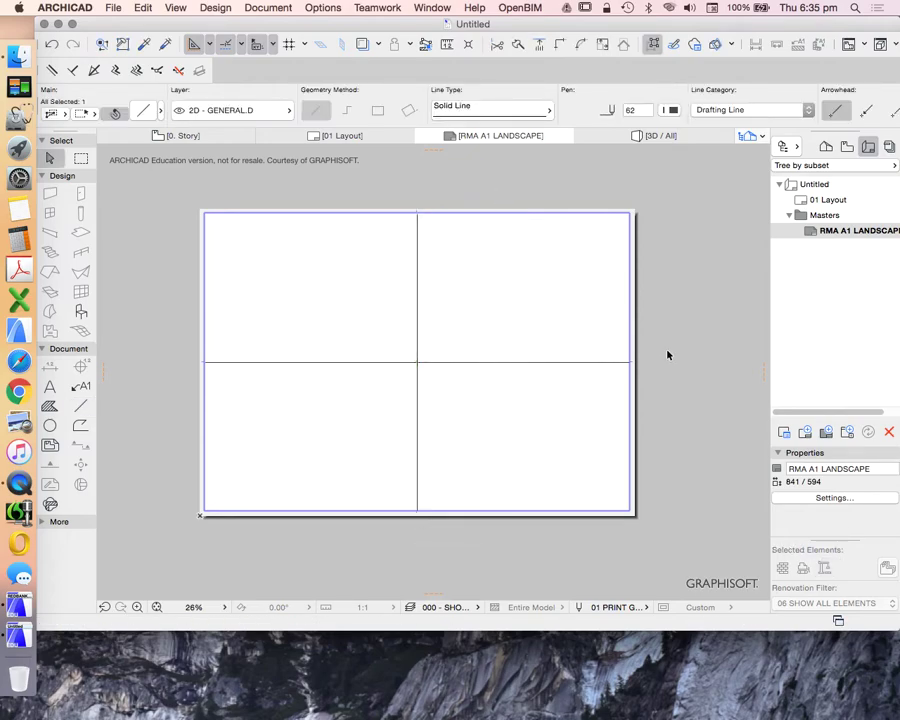
click(420, 350)
click(486, 318)
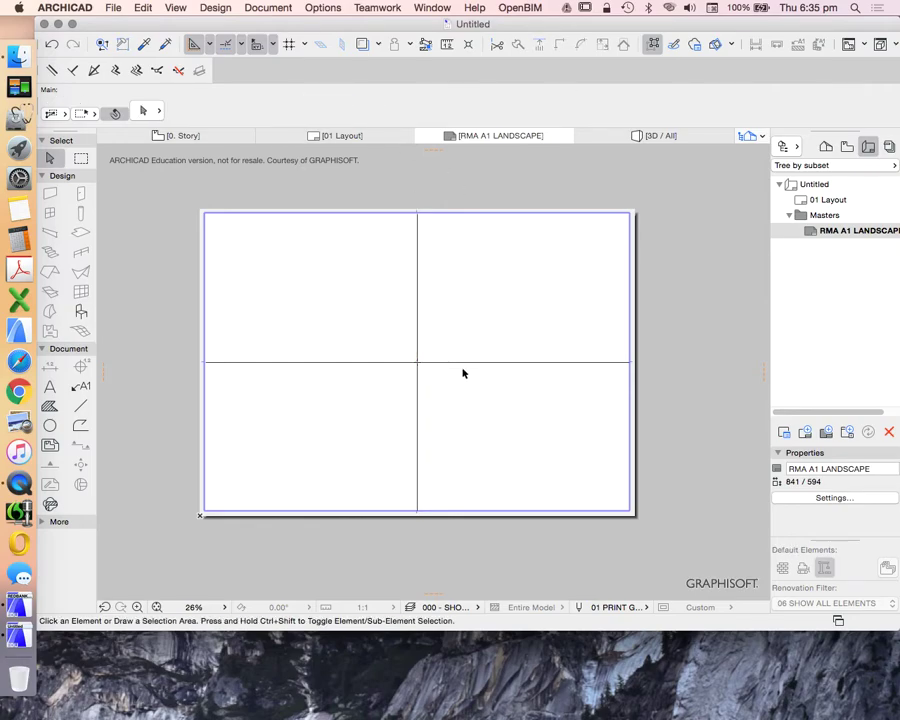
click(417, 303)
right_click(372, 181)
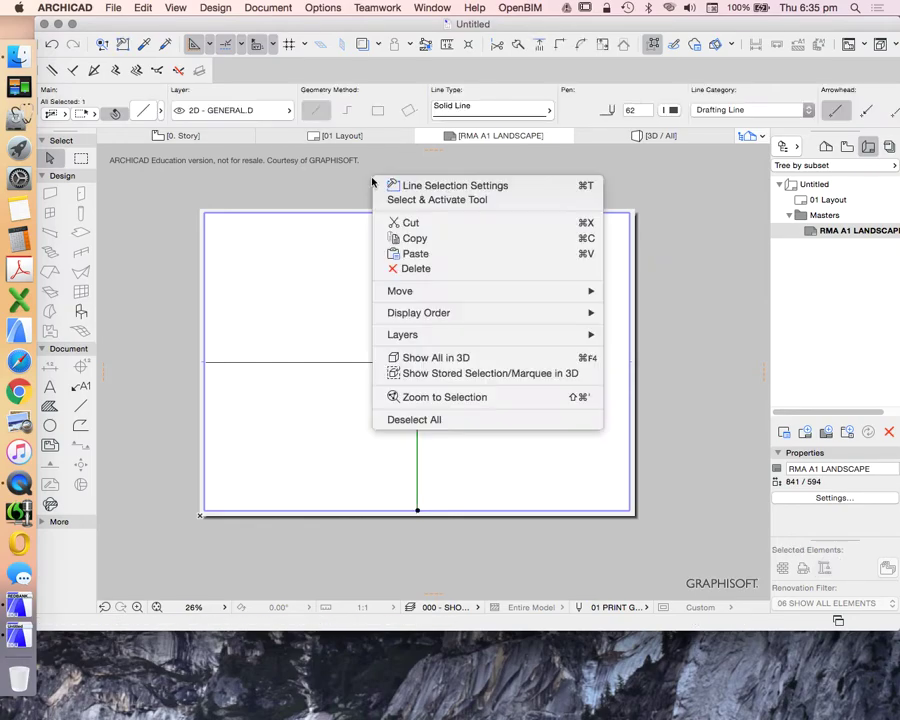
mouse_move(437, 292)
click(658, 346)
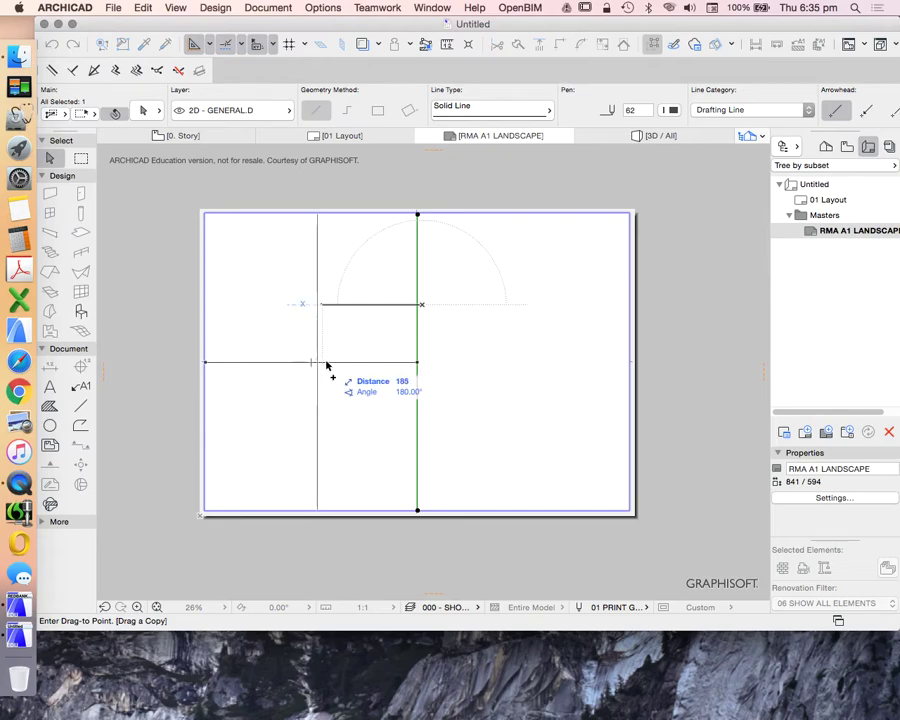
key(Escape)
- Drag a copy of the vertical centre line to the middle of the sheet's left half
right_click(368, 194)
mouse_move(552, 304)
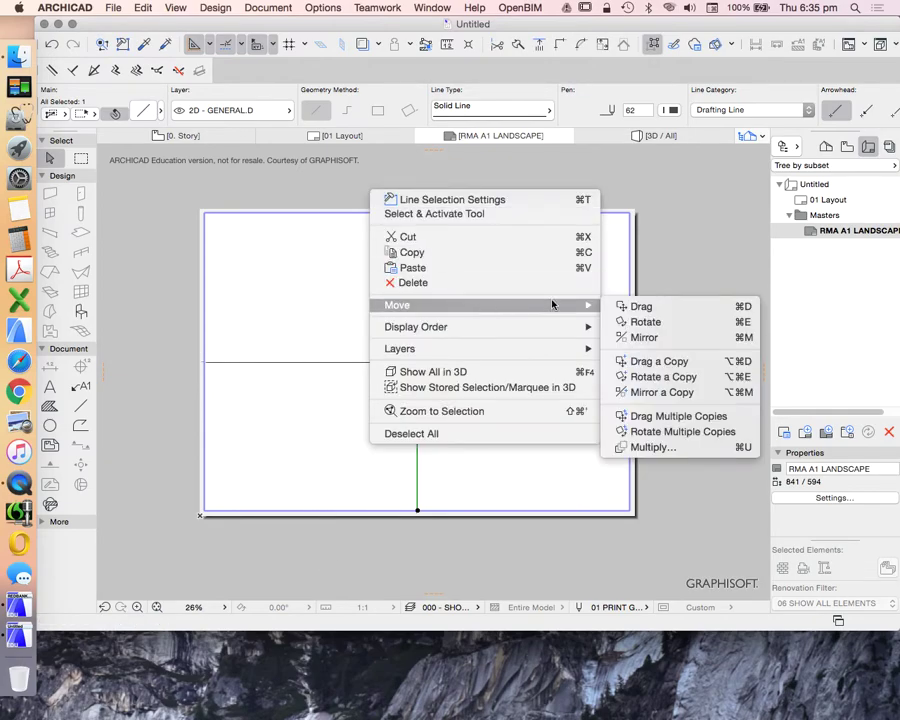
click(653, 360)
click(417, 215)
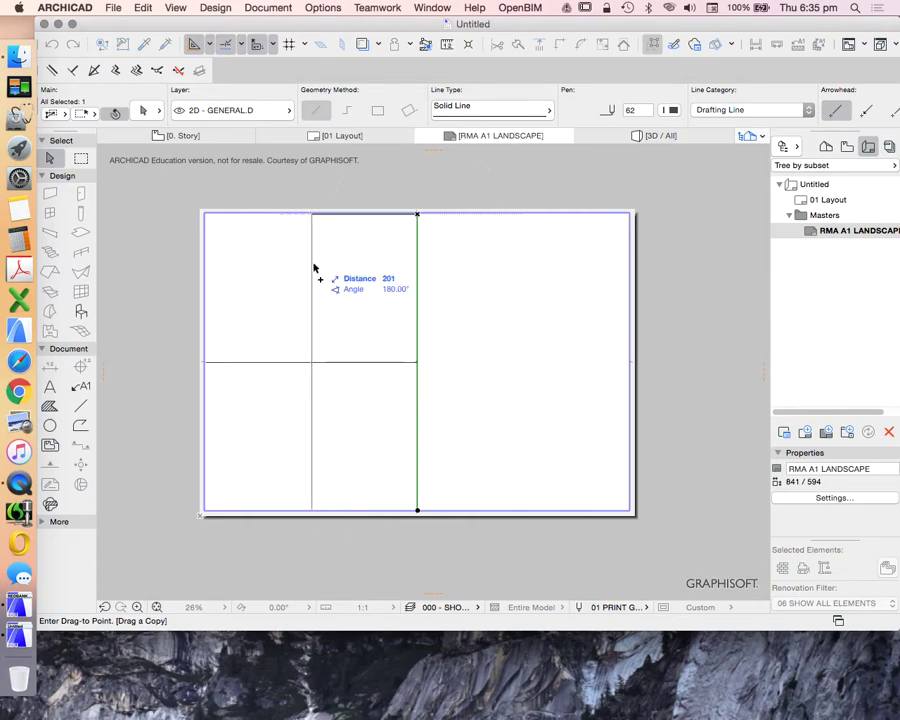
click(313, 368)
- Drag a copy of the vertical centre line into the right half, offset by the spacing between the two existing vertical lines
click(418, 222)
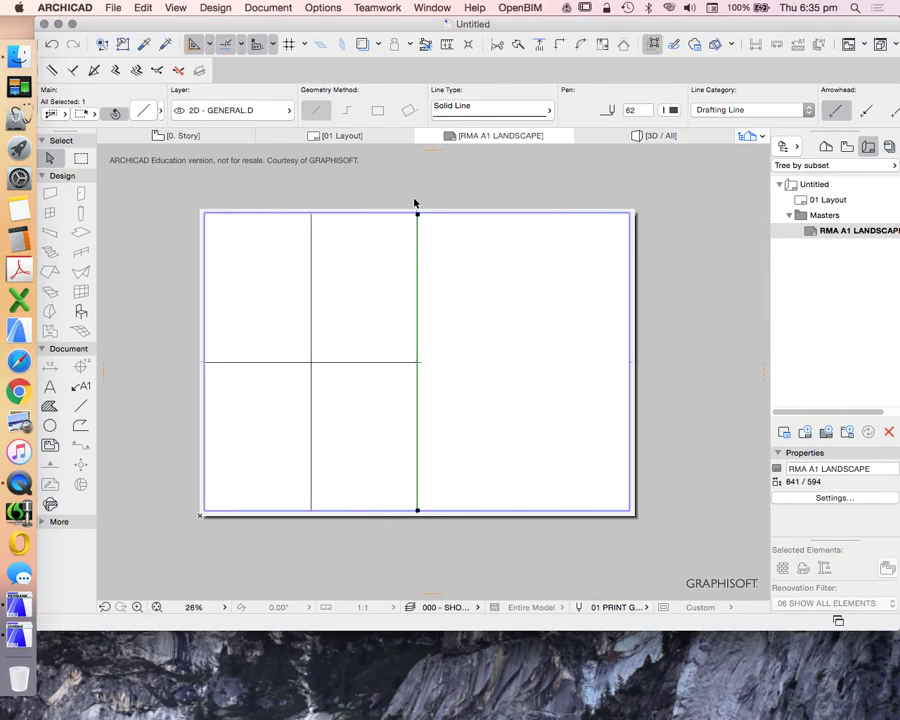
right_click(416, 205)
mouse_move(512, 297)
click(712, 367)
click(311, 214)
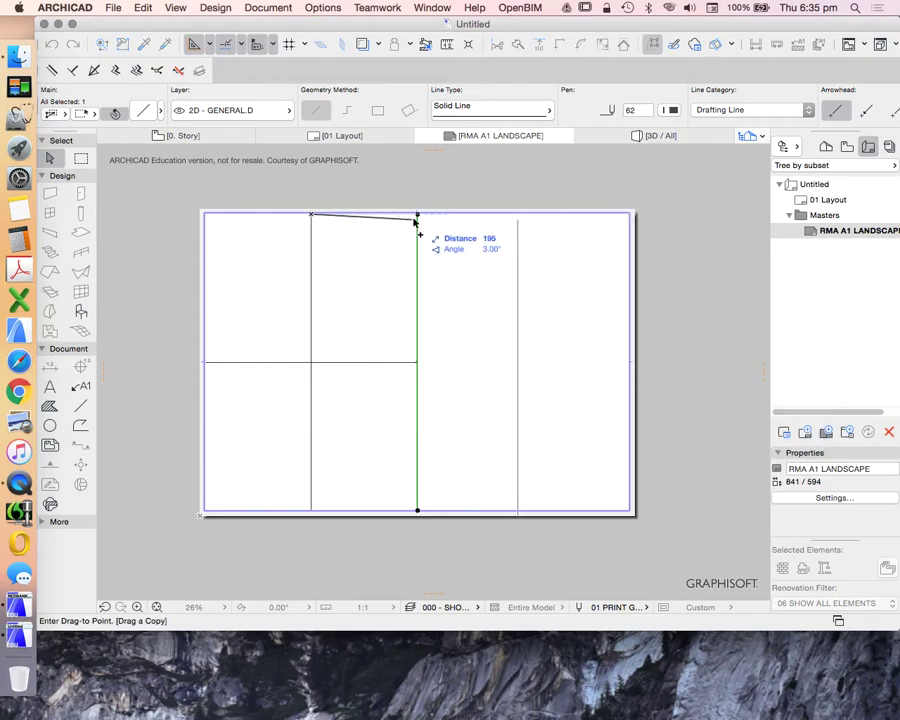
click(418, 216)
- Stretch the horizontal centre line's right end to the sheet's right margin
click(404, 362)
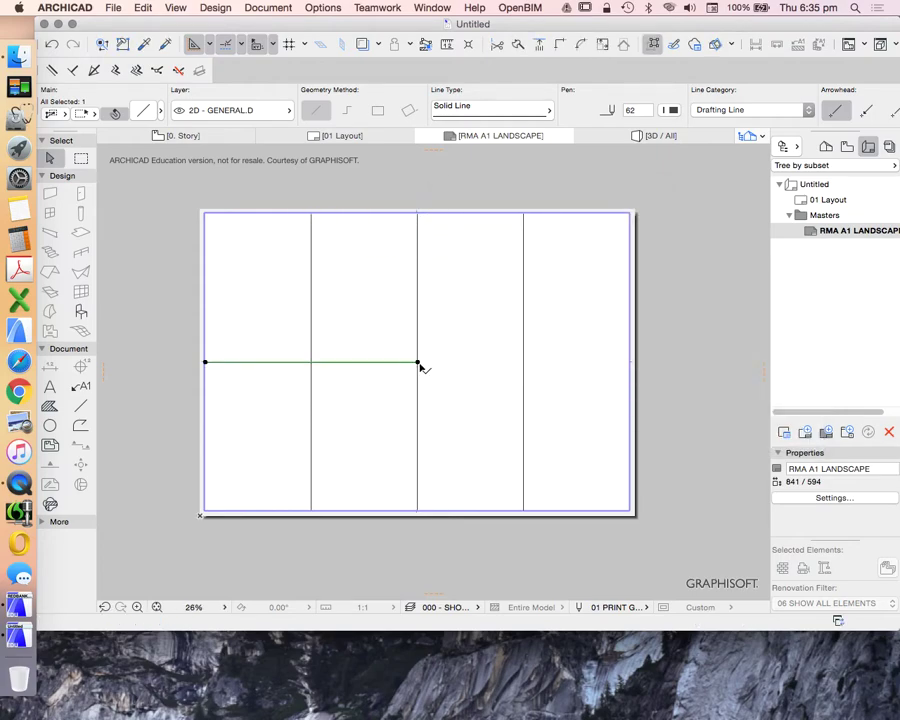
click(419, 363)
click(629, 362)
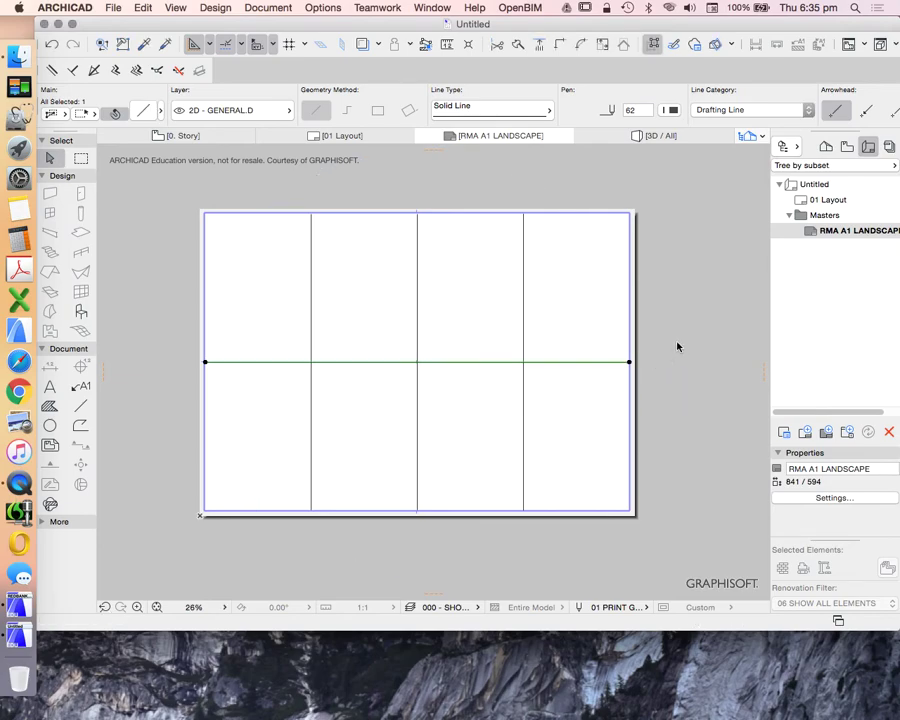
click(677, 347)
- Draw a rectangular 25 % fill covering the bottom-right cell of the line grid
click(49, 405)
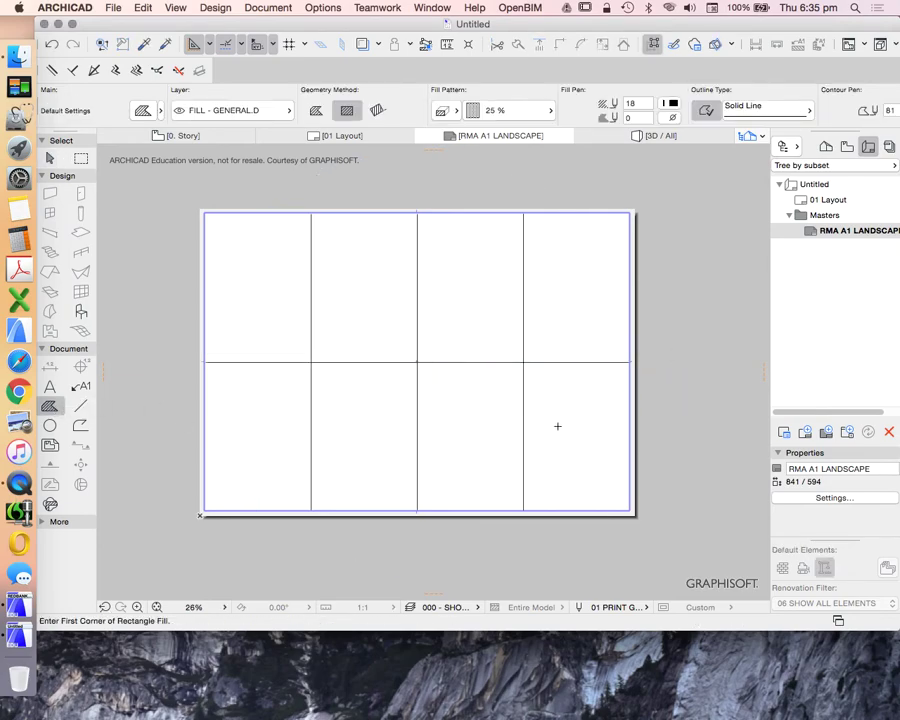
scroll(599, 454, up, 2)
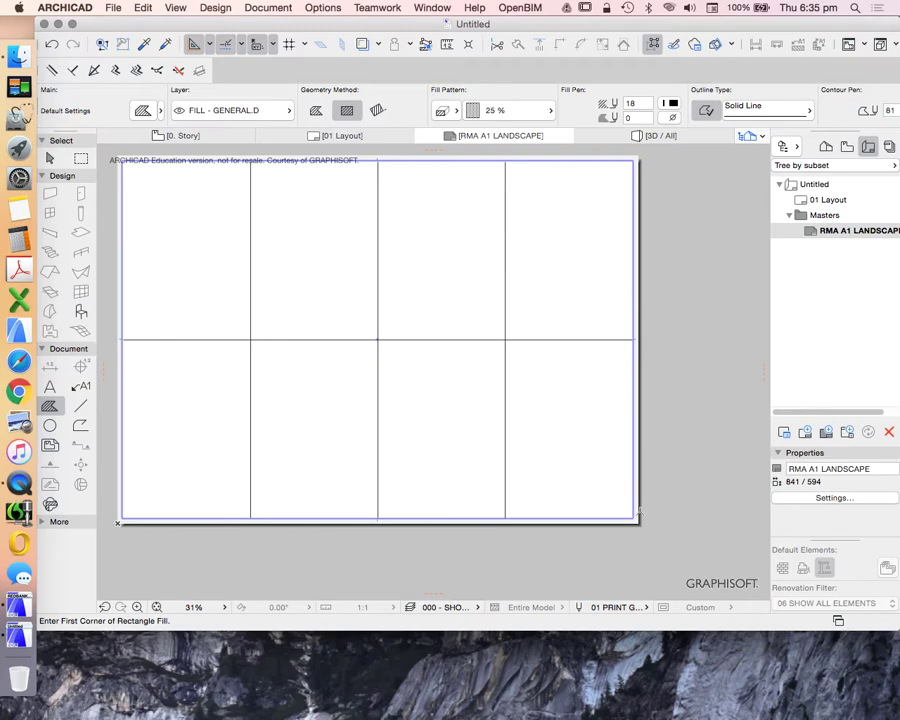
click(632, 517)
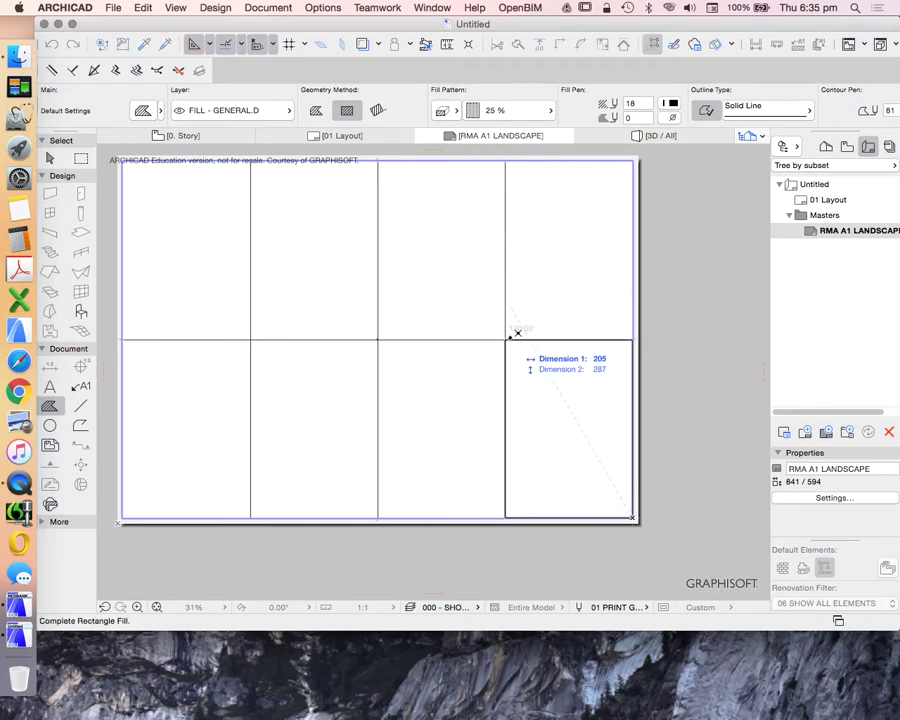
click(505, 340)
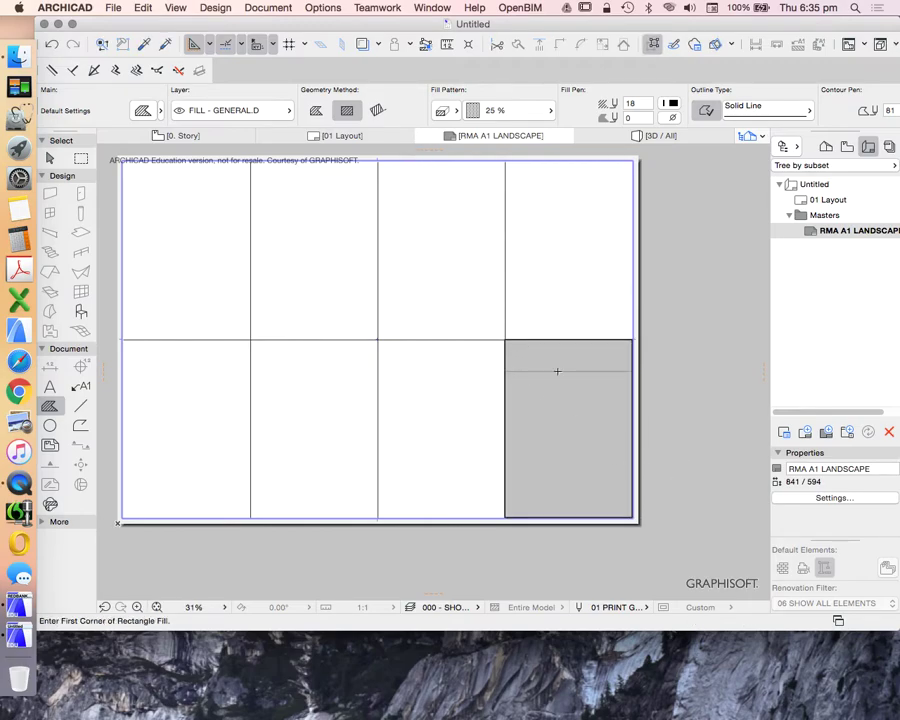
- Set the fill pattern to 50 % and draw a narrow full-height rectangular fill along the sheet's right margin
click(510, 110)
click(580, 131)
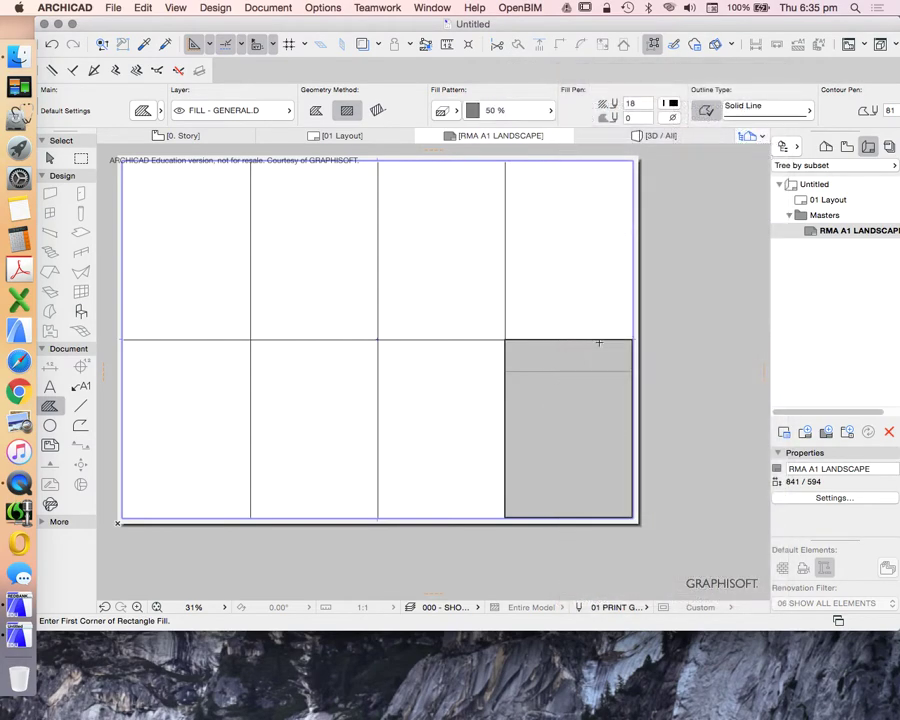
click(632, 517)
click(598, 161)
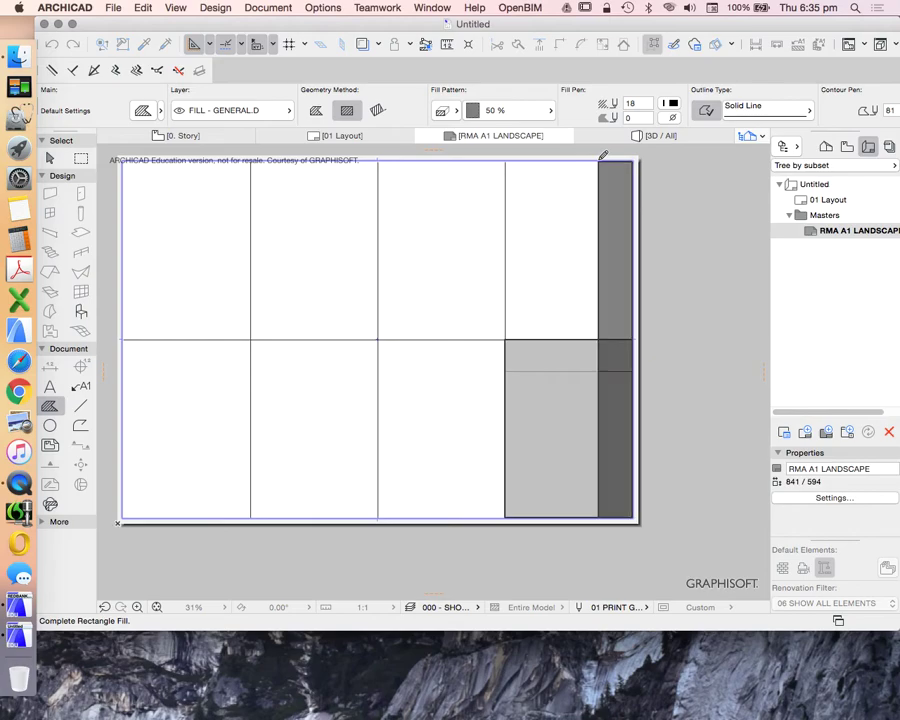
- Draw a narrow rectangular 50 % fill along the sheet's full bottom margin, starting at the bottom-right margin corner
click(632, 517)
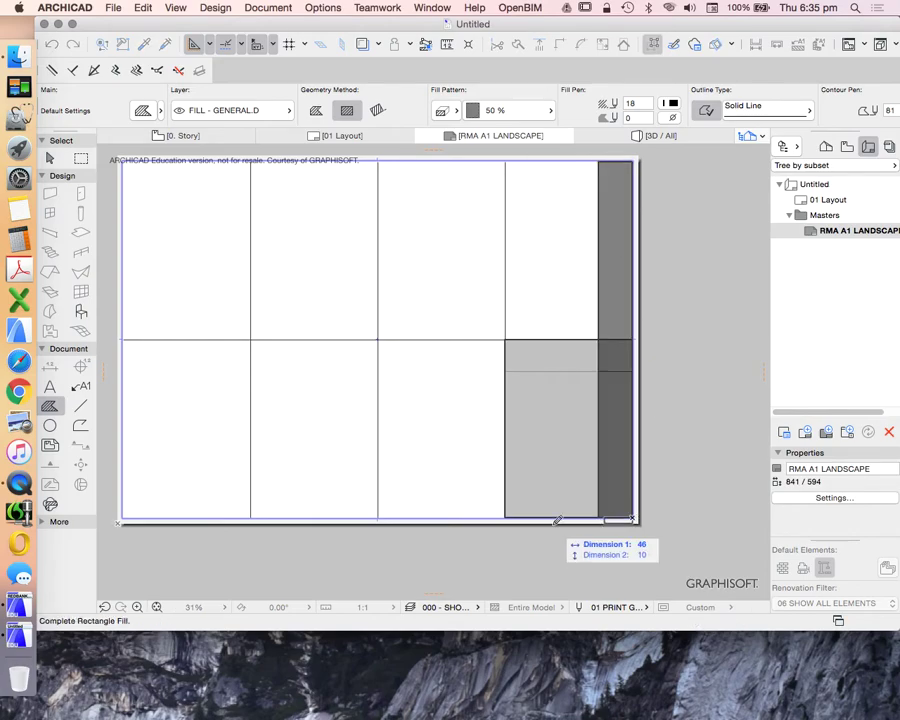
click(123, 489)
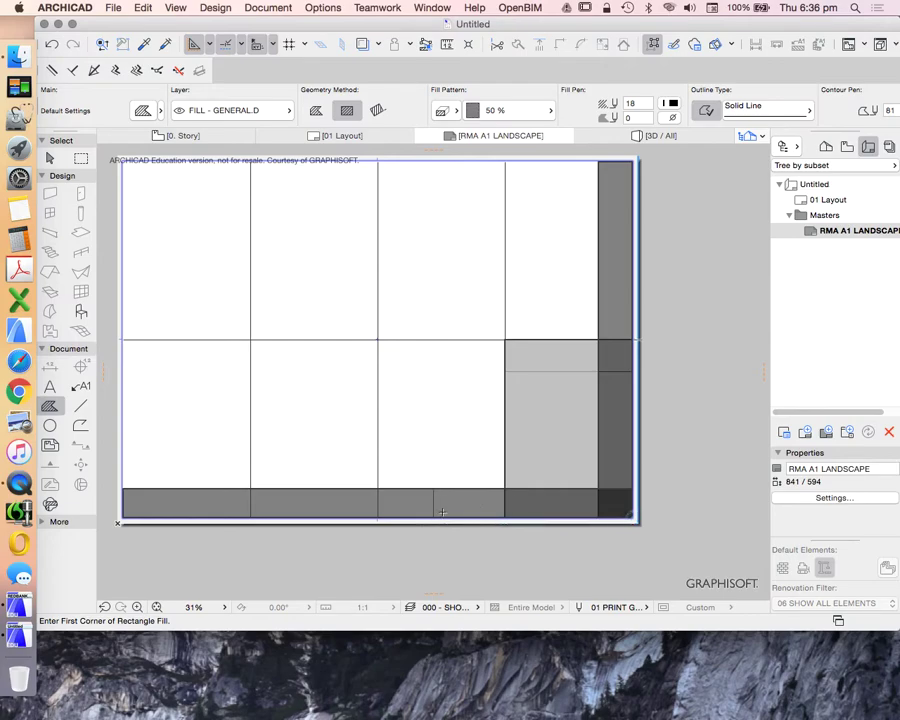
key(Escape)
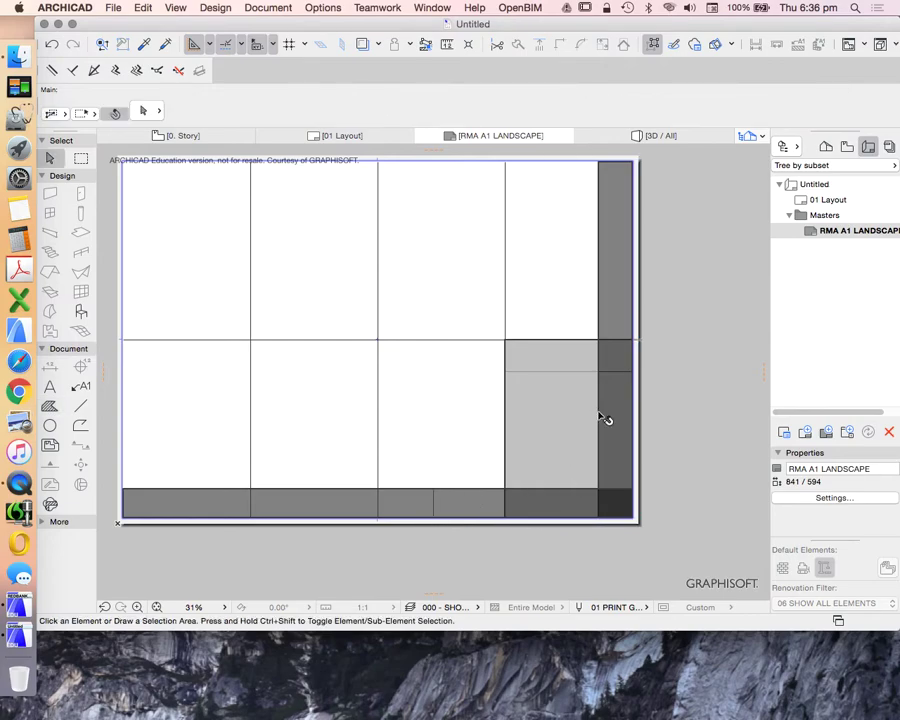
- Delete all grid lines plus the right-hand strip fill and the bottom-right cell fill, keeping only the bottom strip
drag(690, 407, 199, 217)
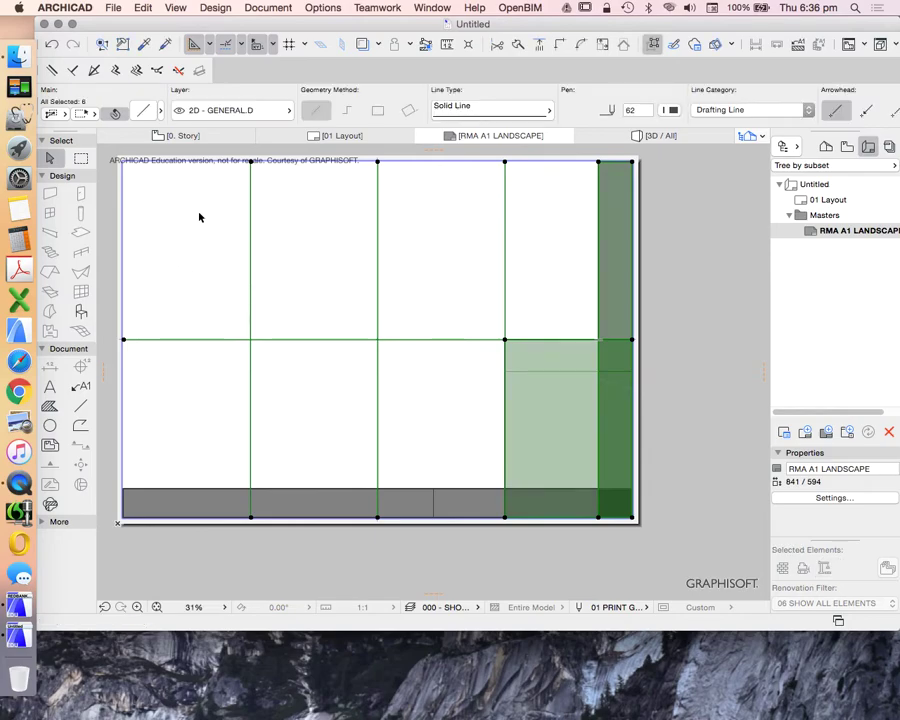
key(Delete)
scroll(480, 368, down, 2)
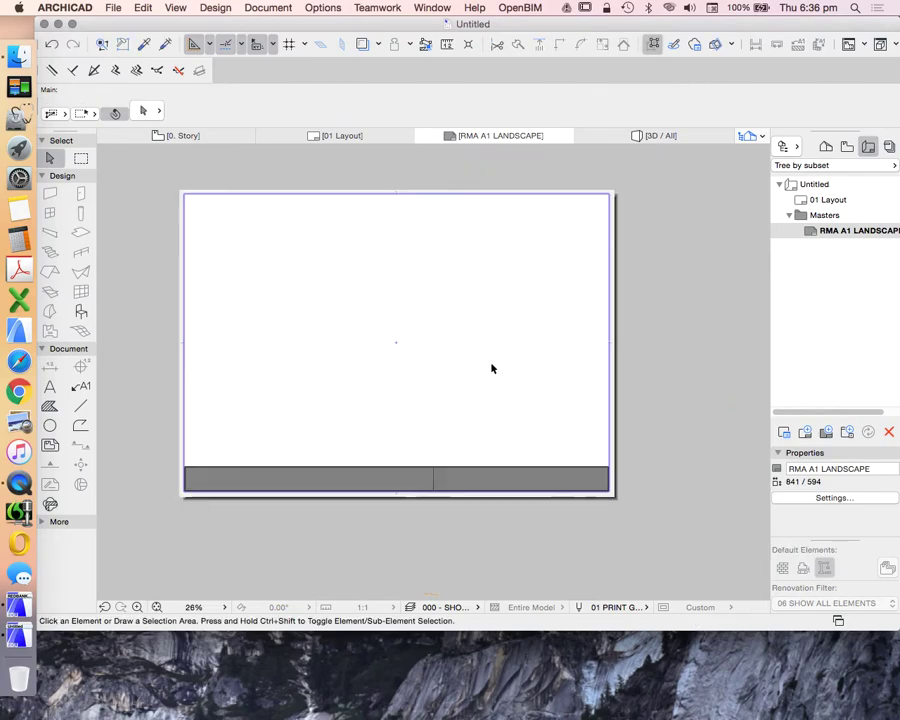
scroll(492, 367, up, 2)
scroll(456, 450, down, 3)
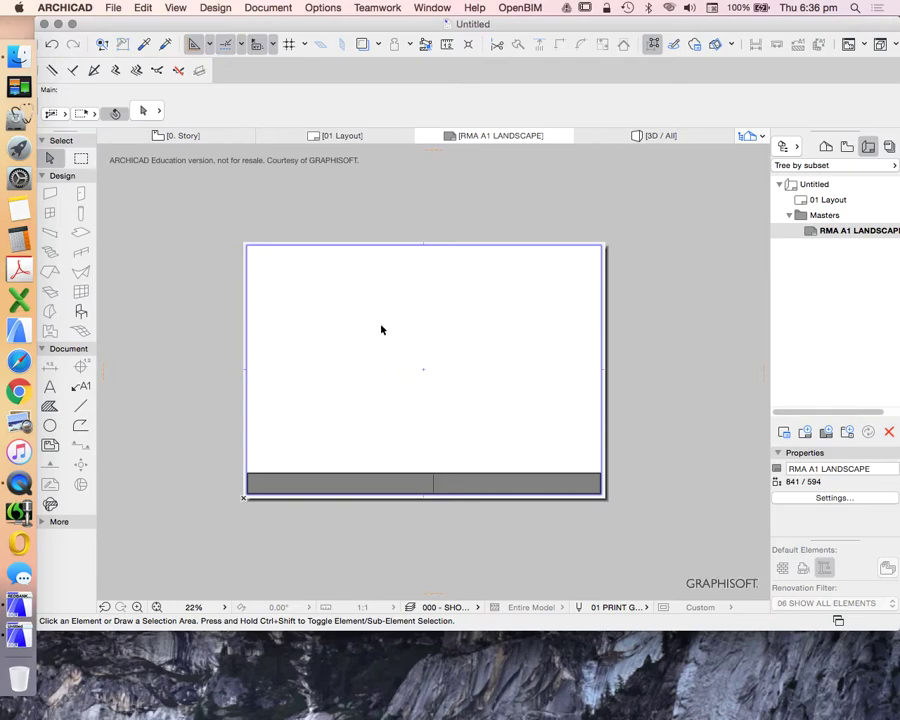
scroll(441, 330, up, 2)
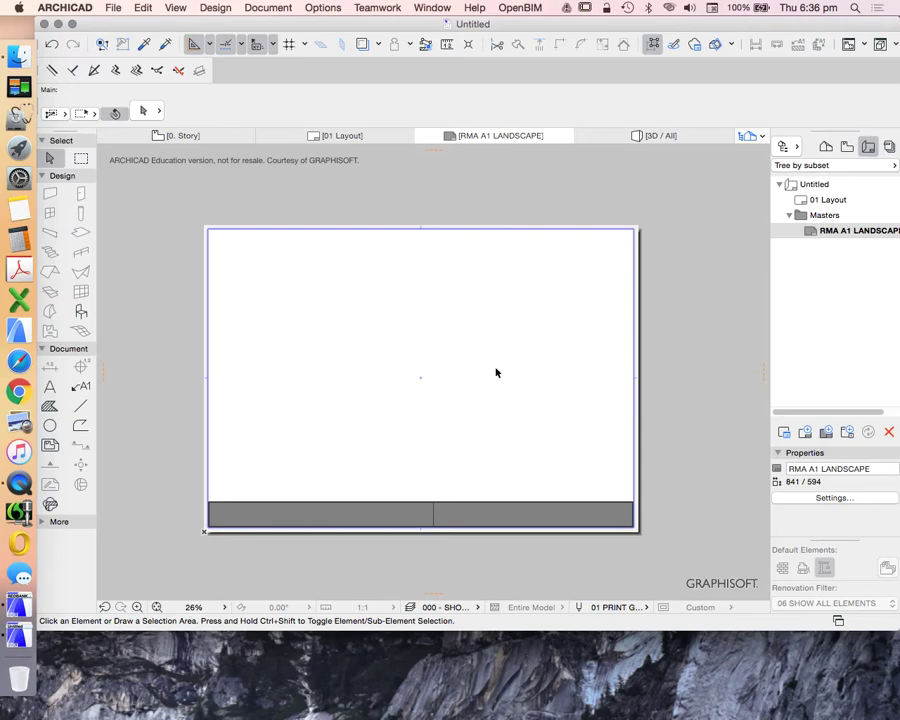
- Set the Line tool defaults to Solid Line on the ARCHICAD Layer with pen 1 (0.13 mm)
click(82, 406)
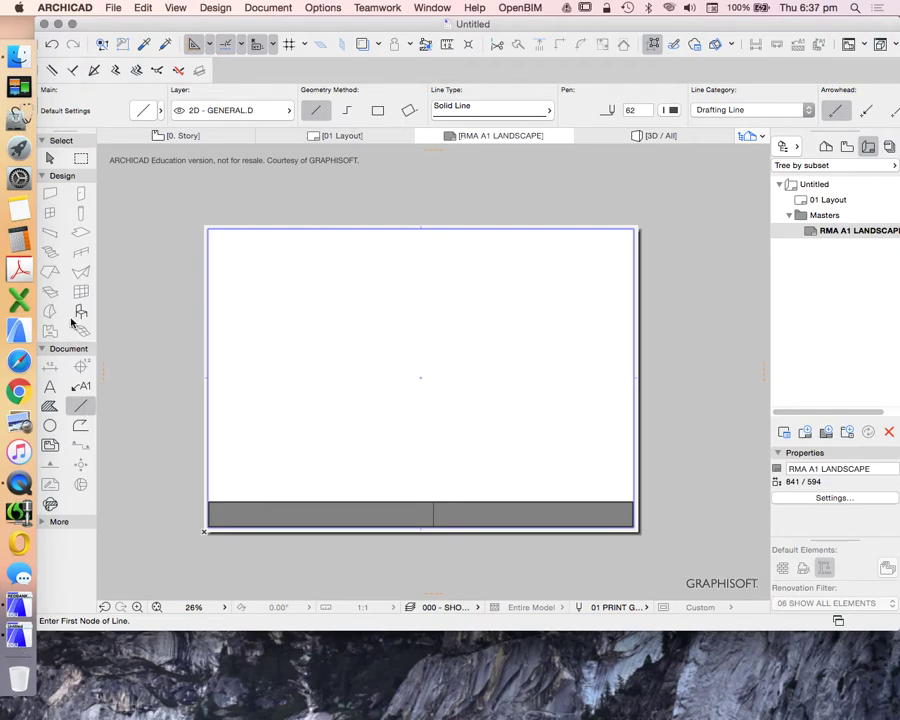
click(143, 111)
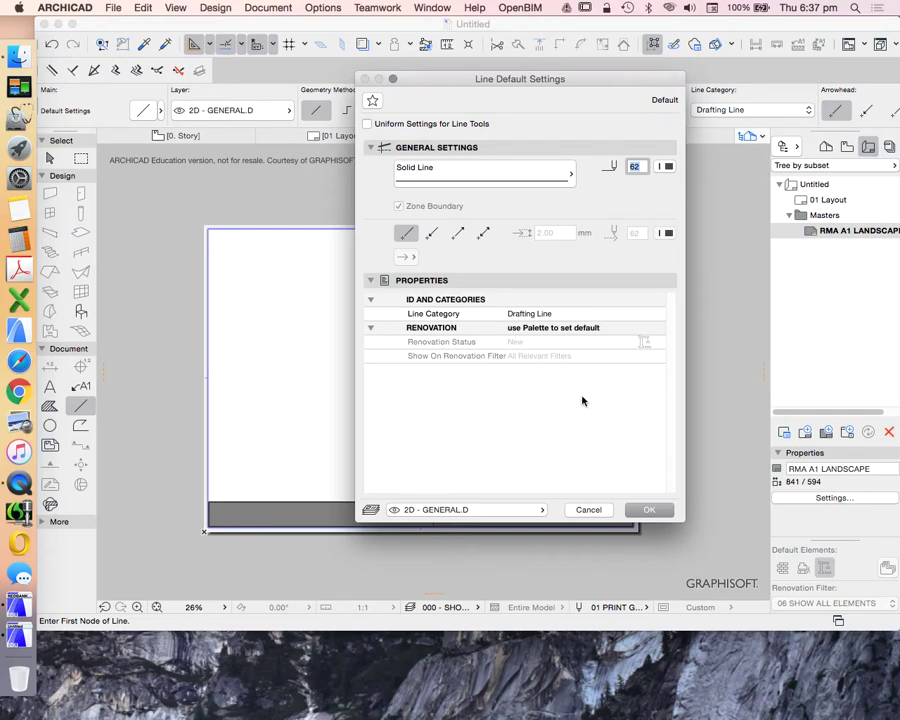
click(549, 168)
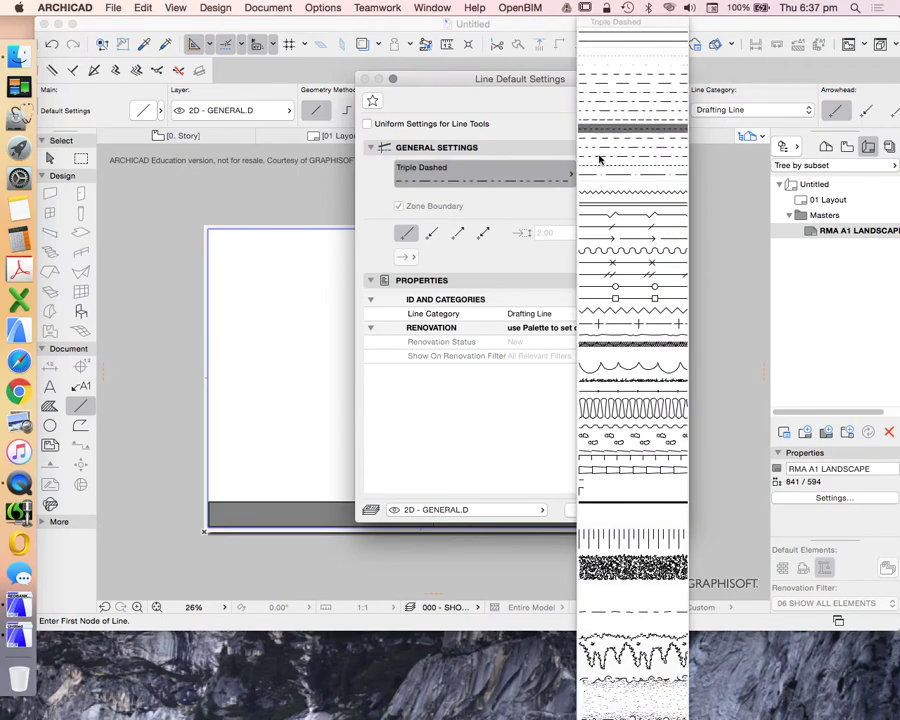
click(620, 40)
click(668, 166)
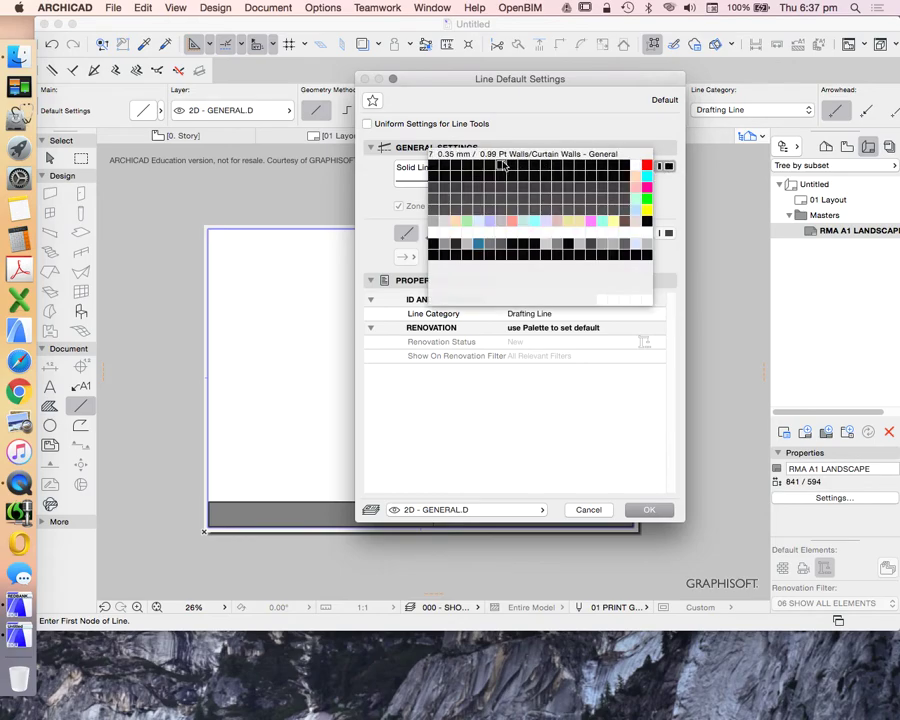
click(548, 409)
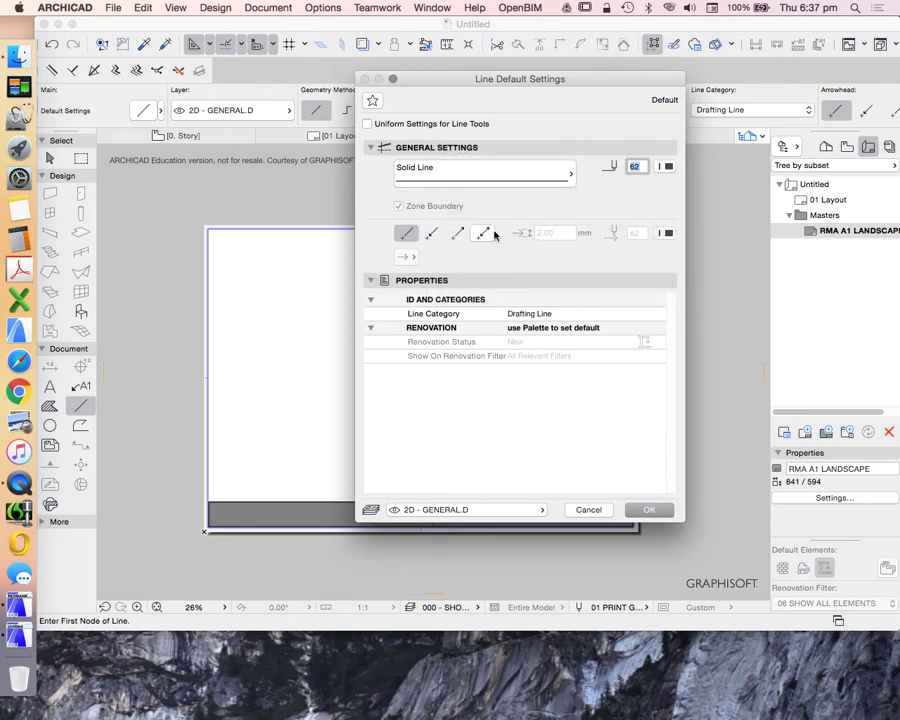
click(490, 510)
click(650, 40)
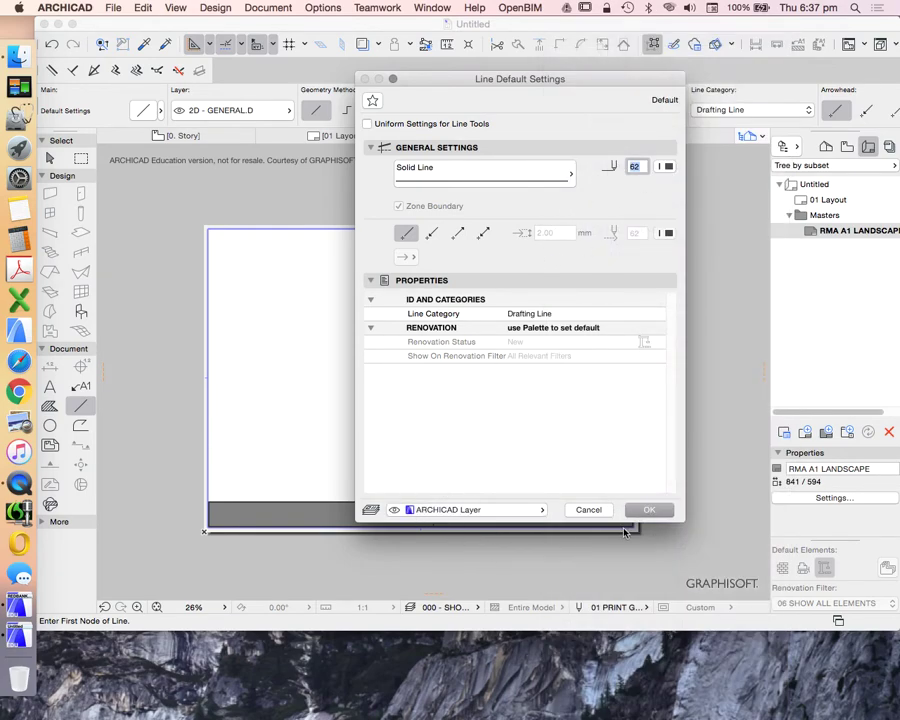
click(650, 509)
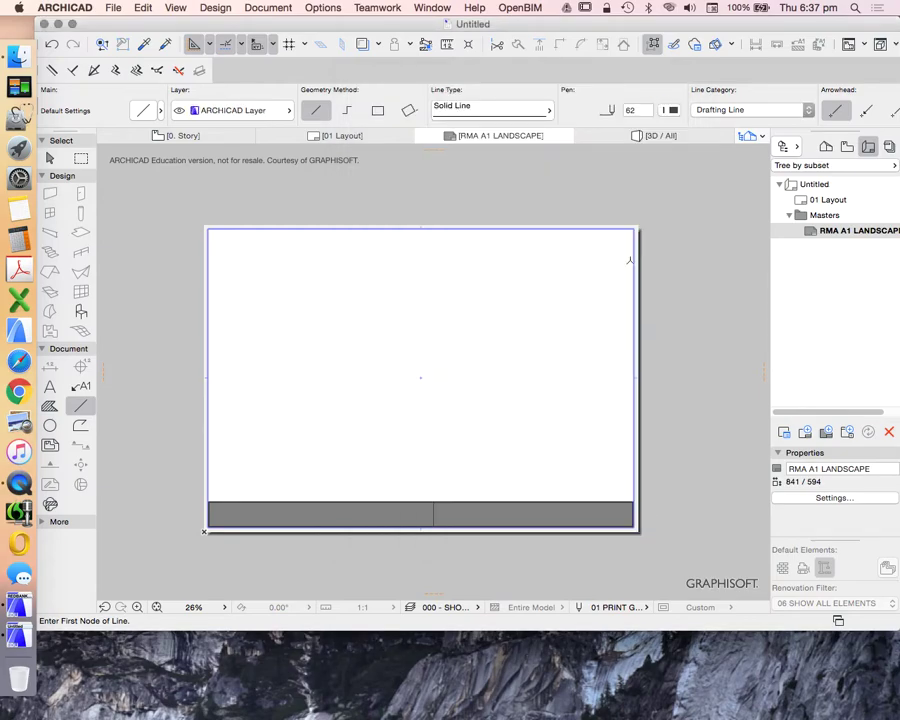
click(628, 110)
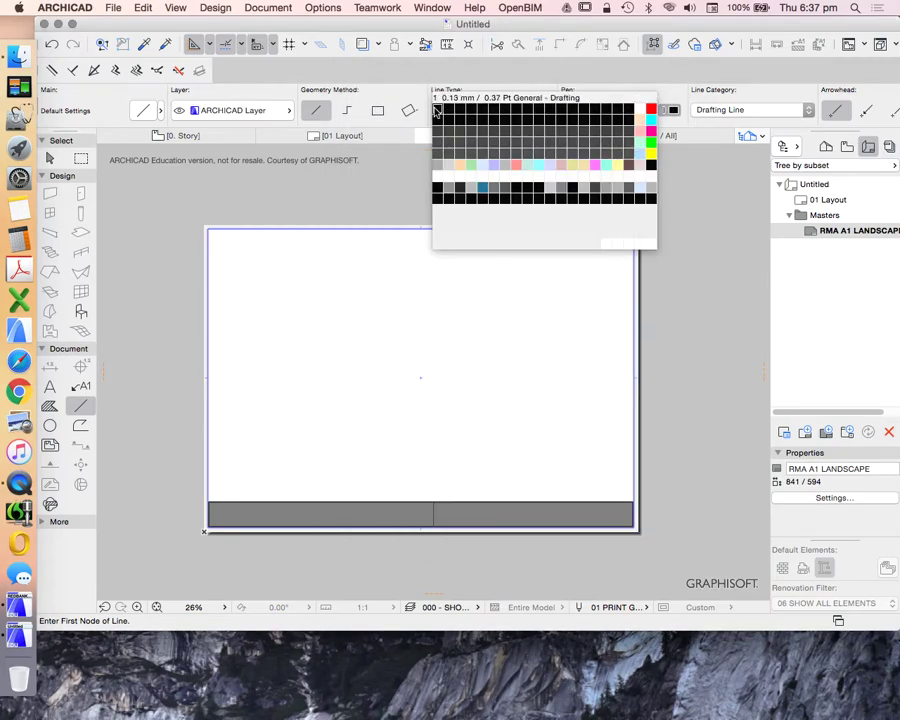
click(436, 110)
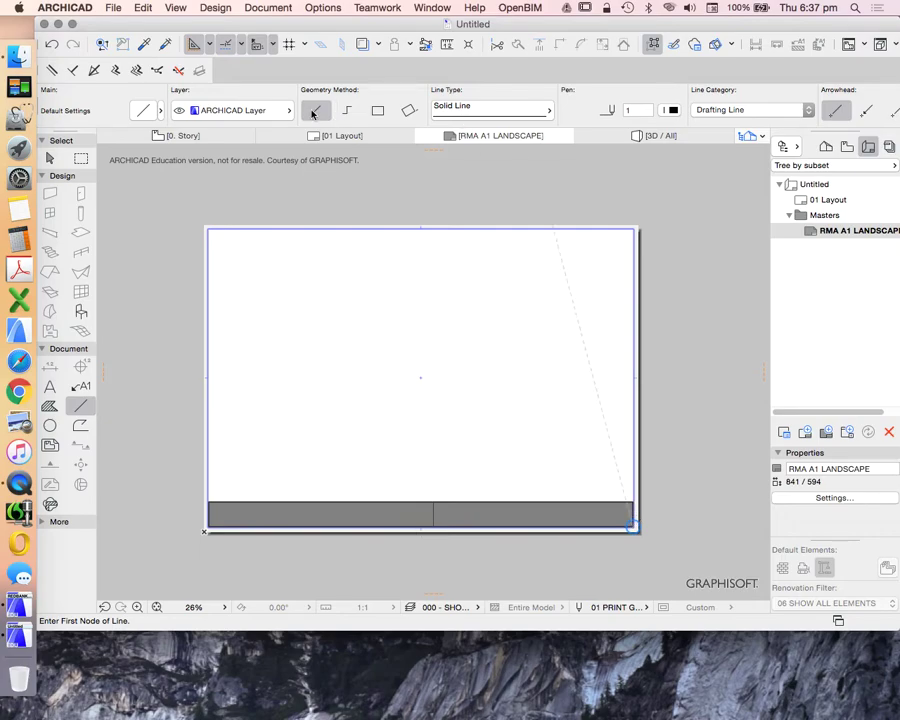
- Draw a single straight line up the sheet's right margin from the bottom corner to the top corner, and undo it
scroll(636, 522, up, 3)
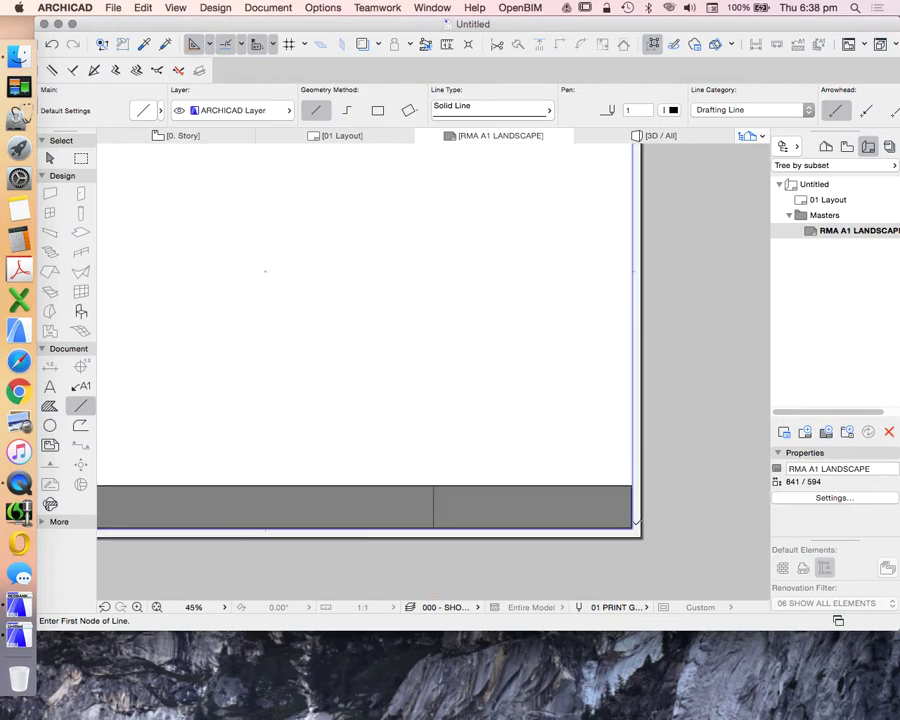
click(632, 527)
scroll(634, 527, down, 3)
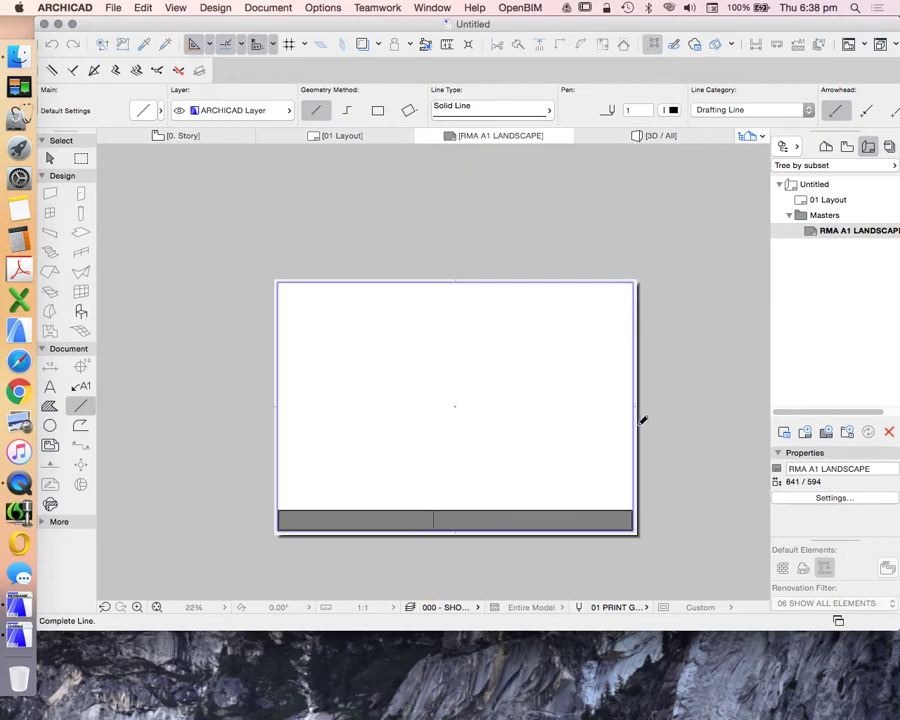
click(632, 280)
scroll(652, 314, up, 2)
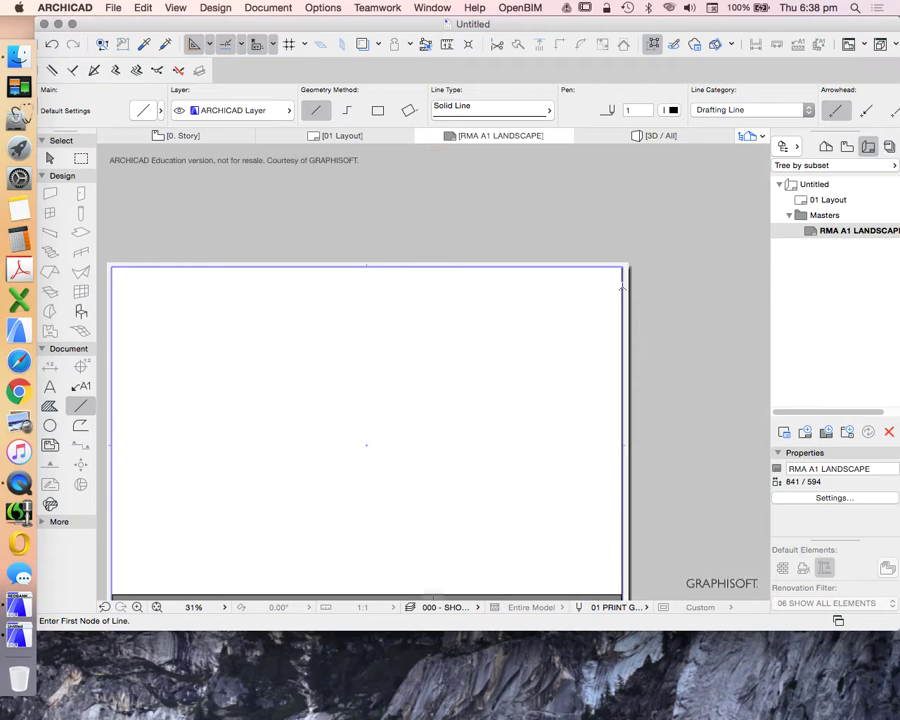
scroll(609, 188, down, 3)
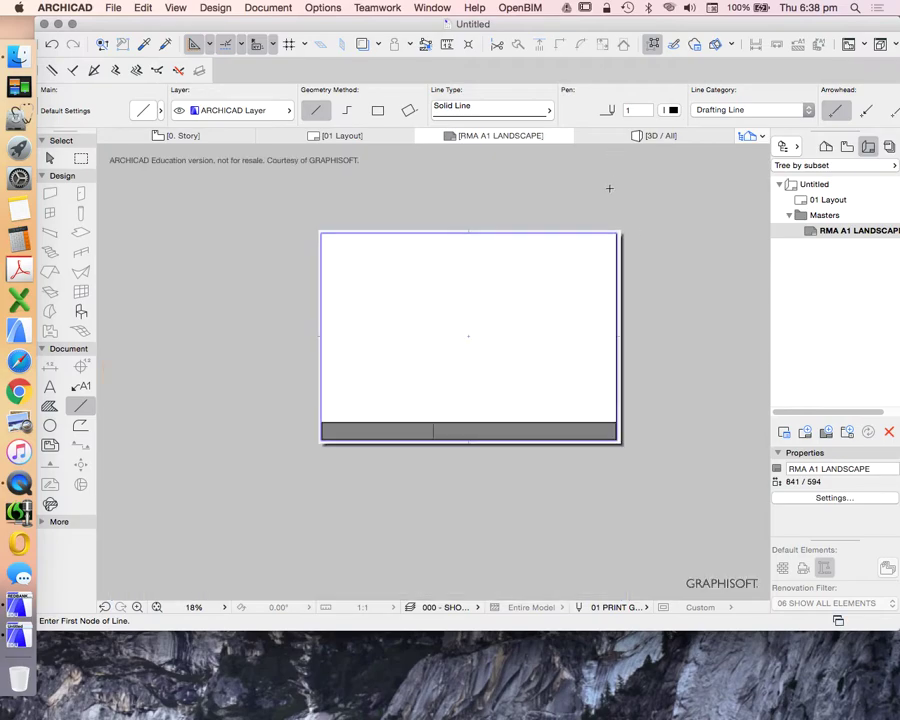
click(143, 7)
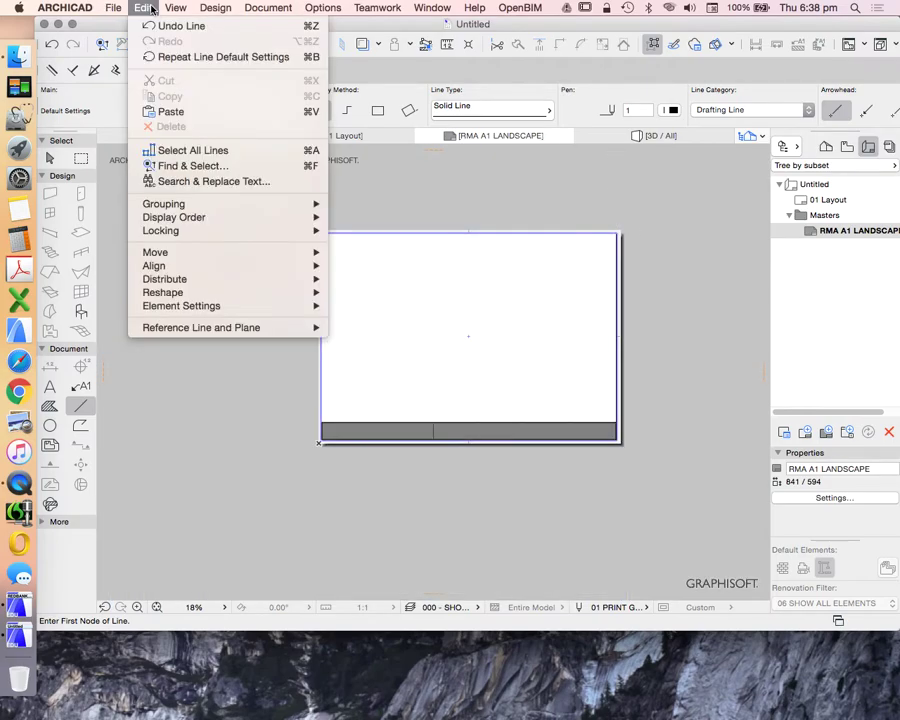
click(172, 25)
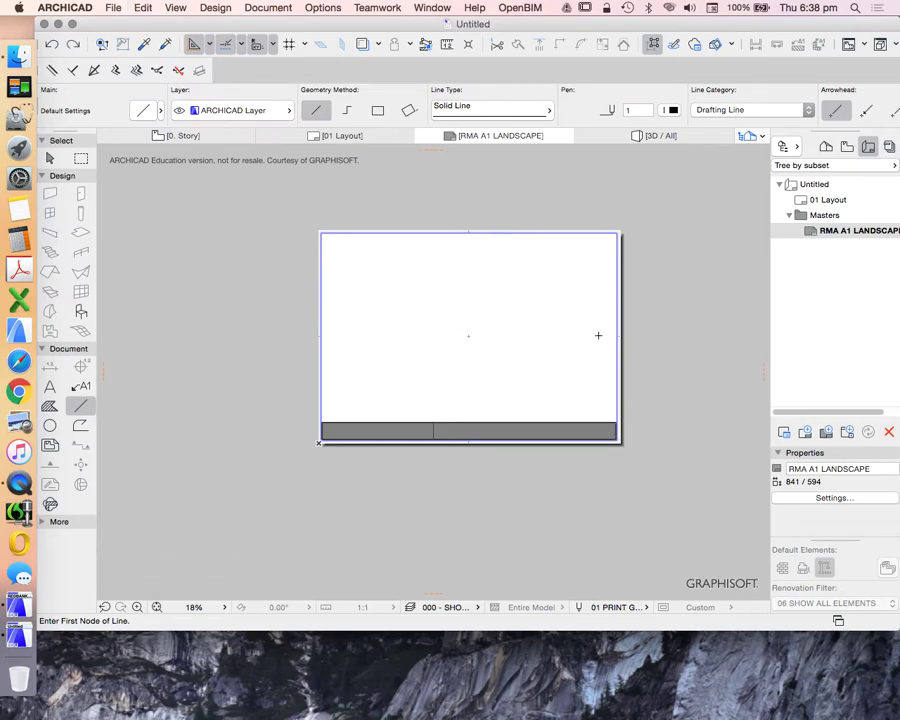
- Trace the whole margin frame with a closed polyline starting at the bottom-right corner, and undo it
scroll(598, 336, up, 4)
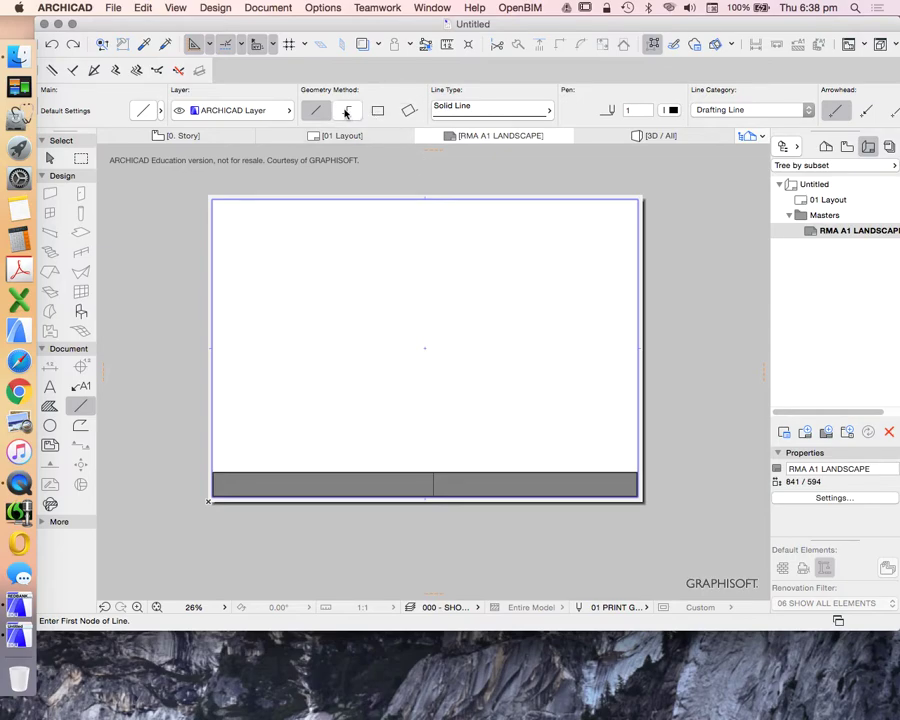
click(352, 110)
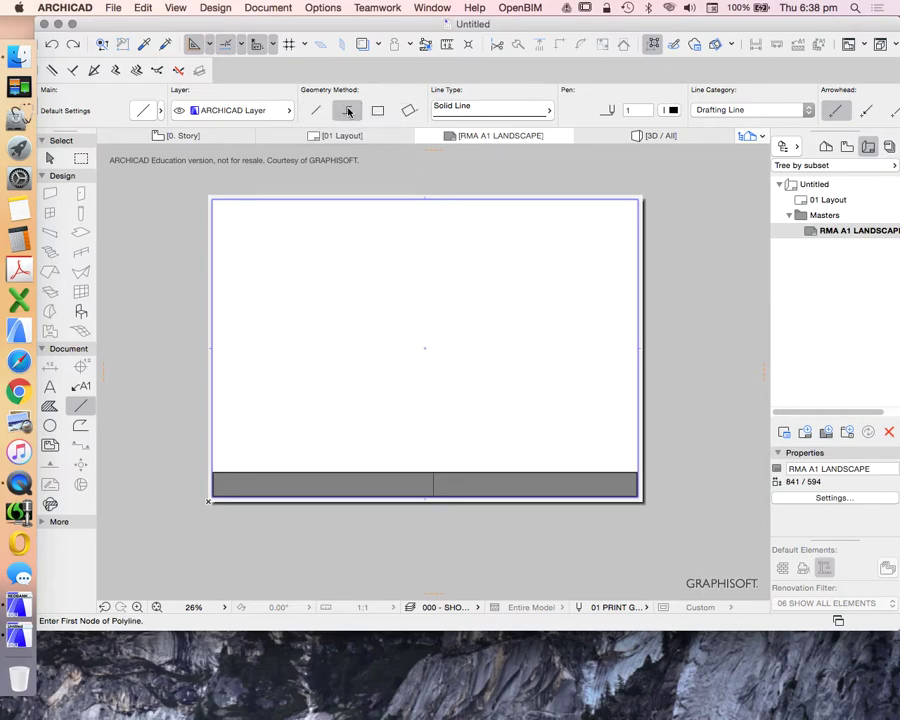
click(636, 491)
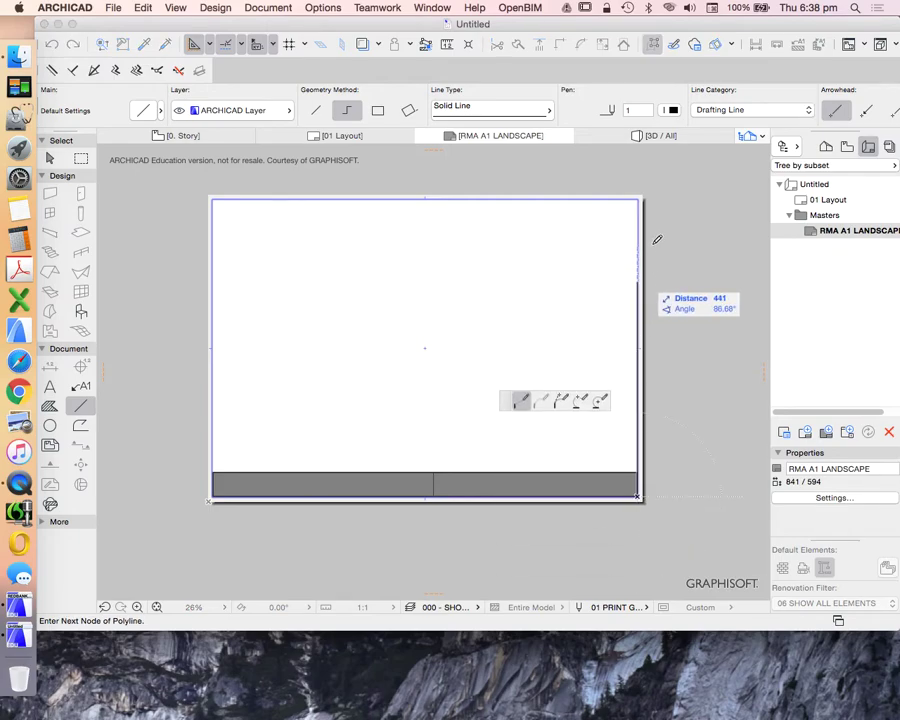
click(640, 196)
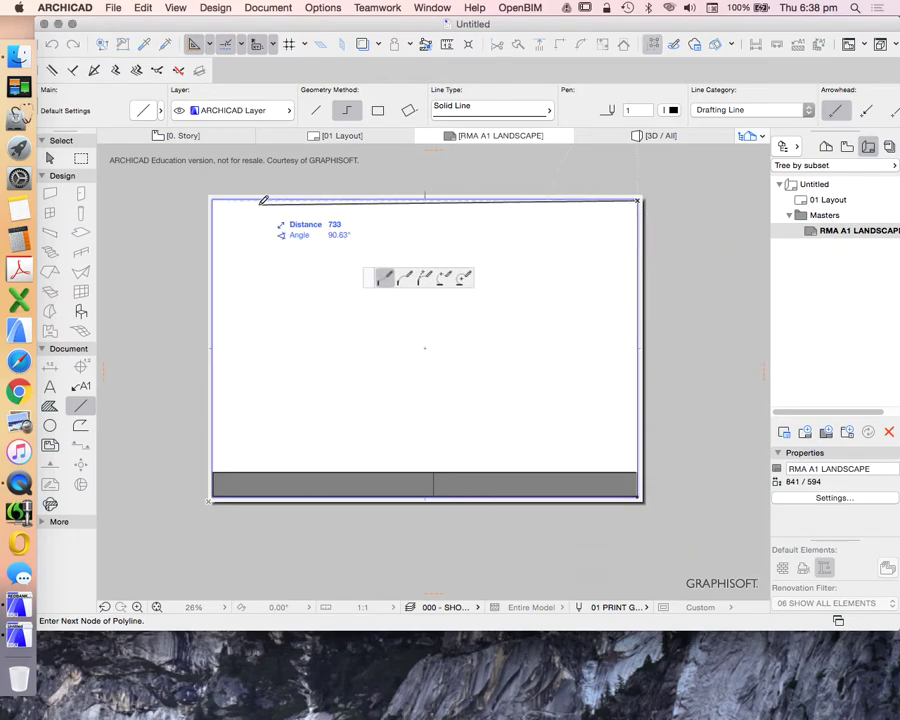
click(219, 197)
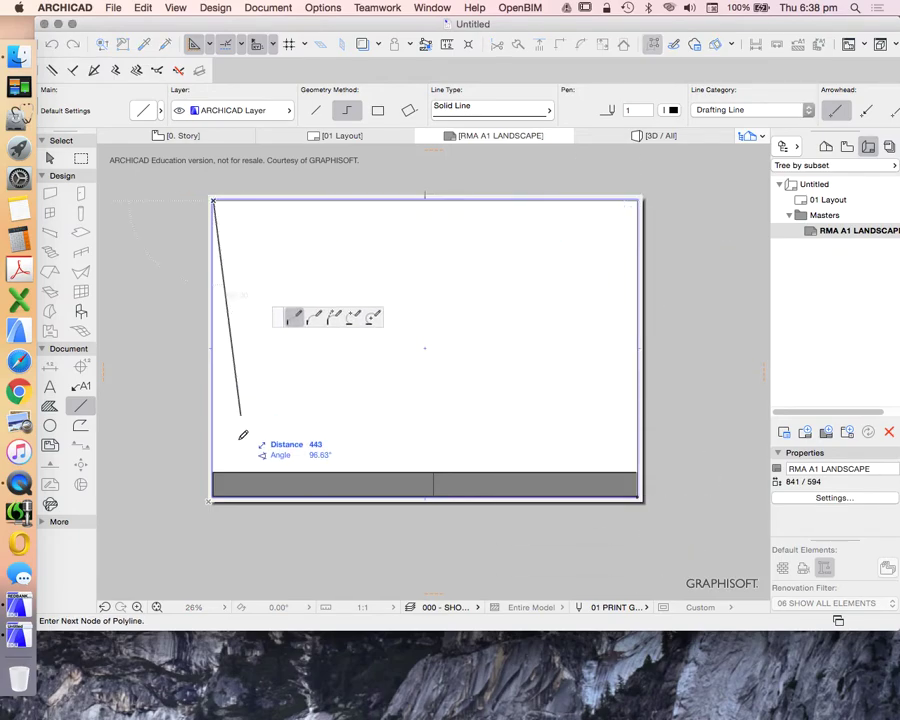
click(215, 494)
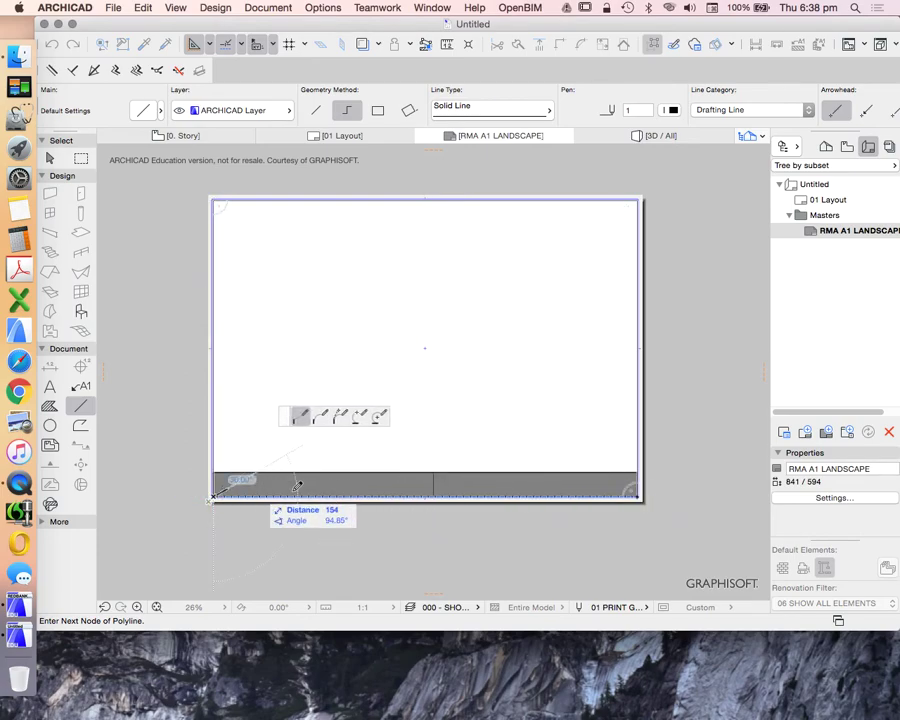
double_click(640, 494)
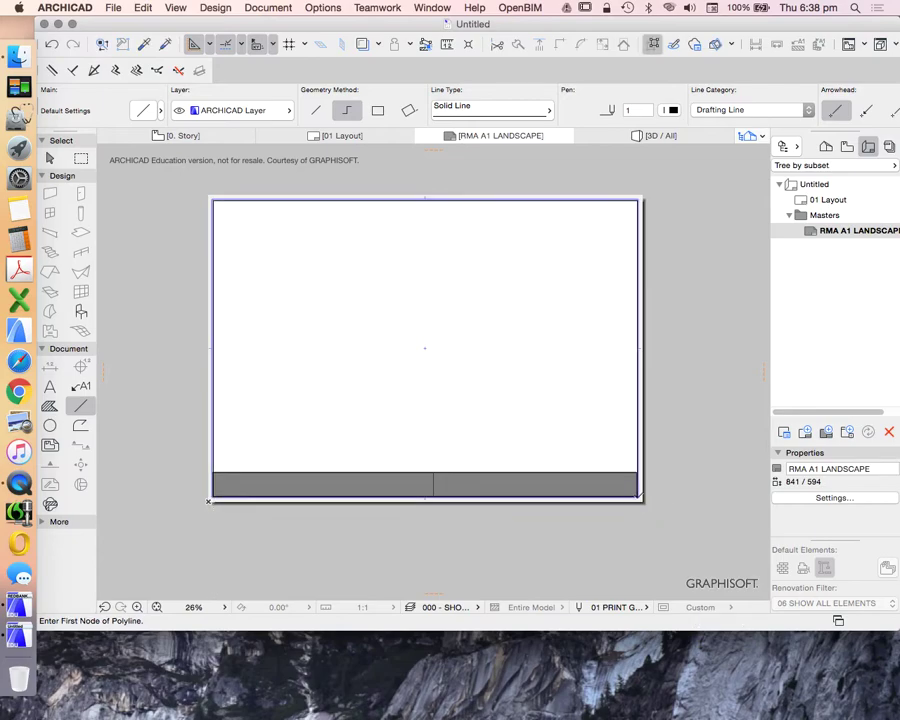
scroll(635, 488, down, 3)
scroll(545, 377, up, 2)
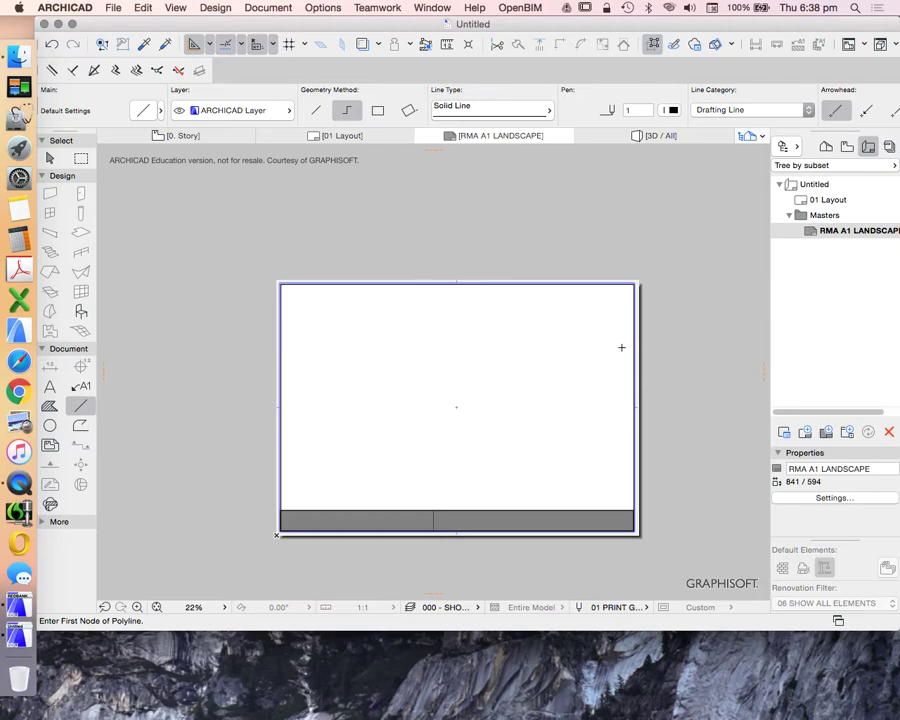
key(super+z)
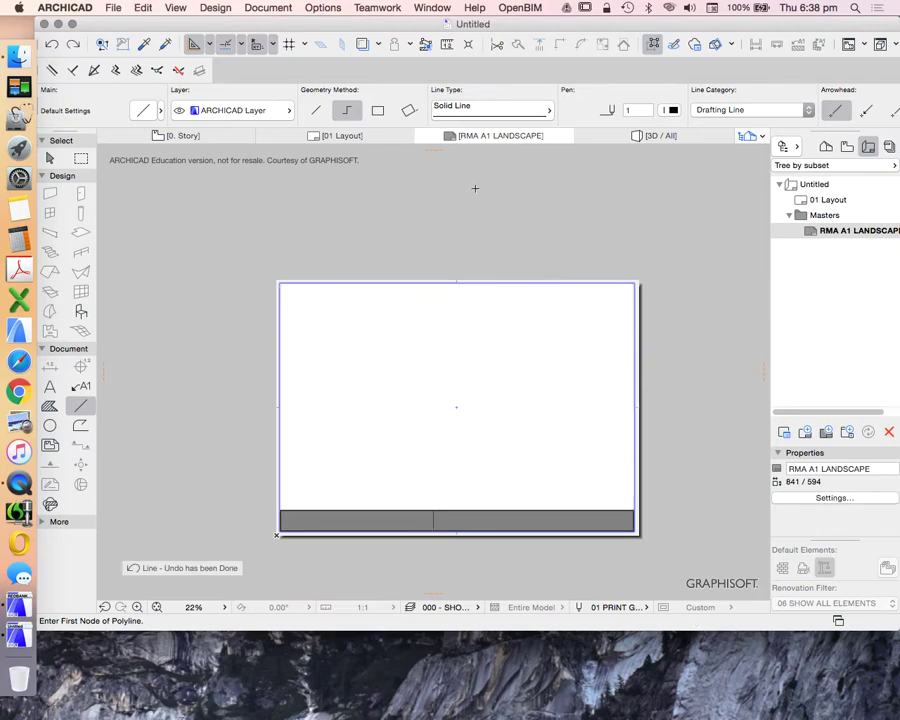
- Draw a rectangle line from the margin's bottom-right corner to its top-left corner, and undo it
click(378, 112)
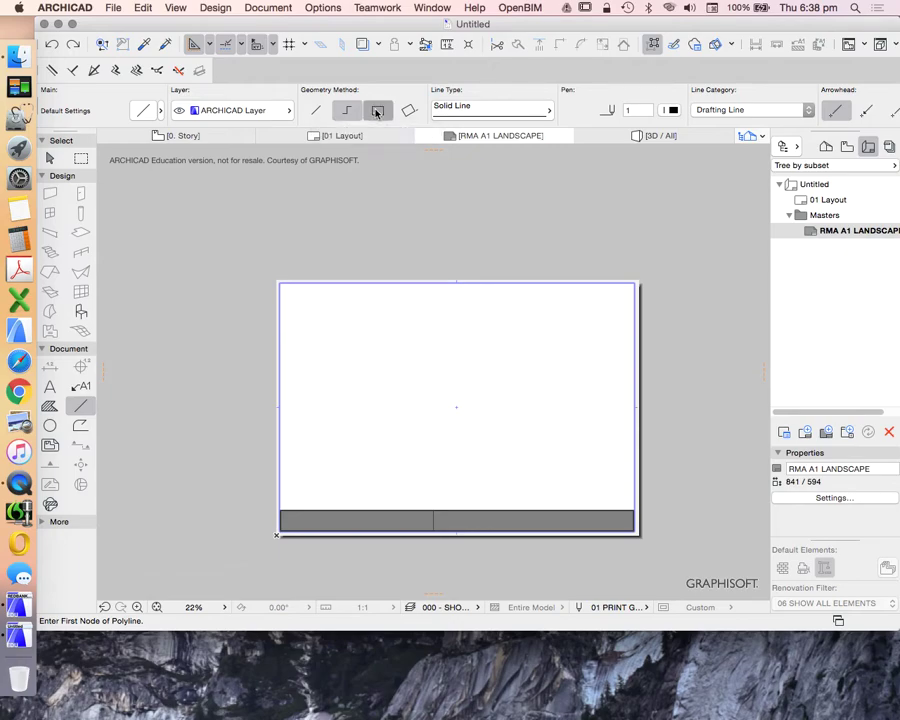
click(634, 529)
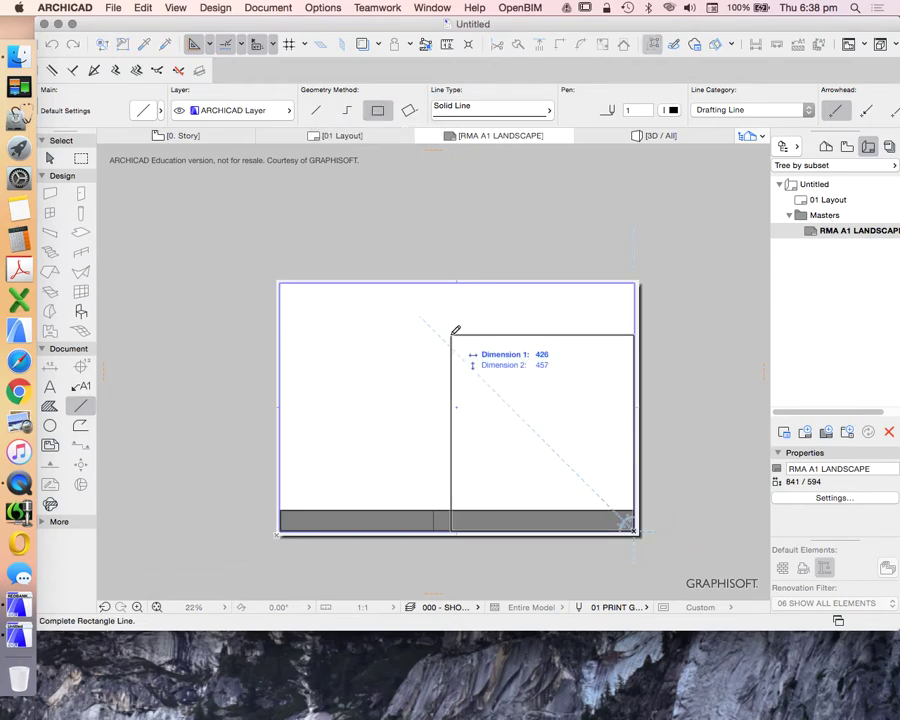
click(281, 287)
key(super+z)
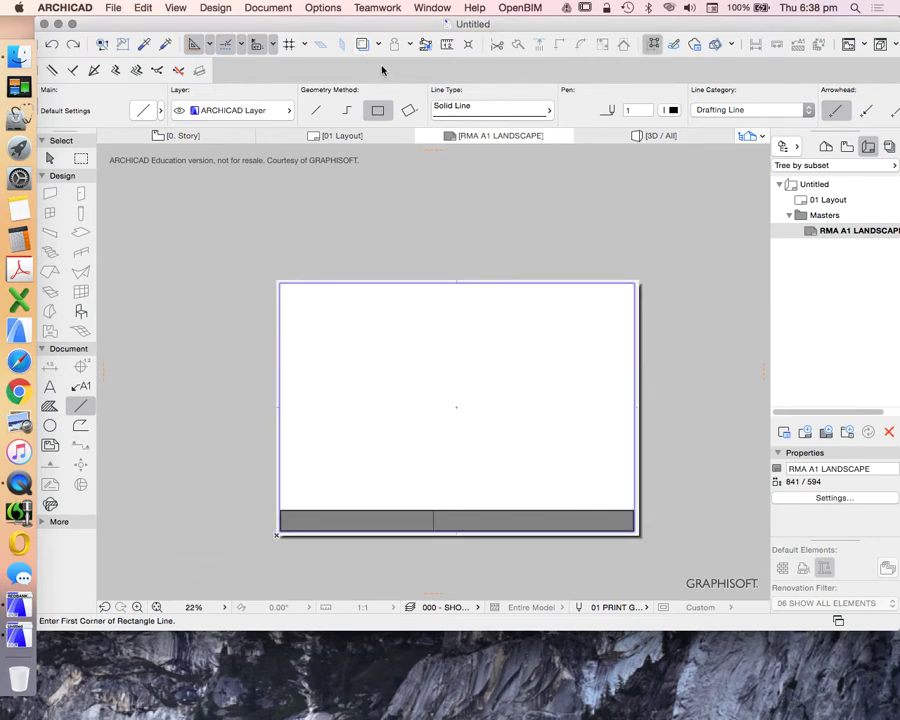
- Draw a rotated rectangle line around the margin frame, running from bottom-right to top-right to top-left corner, and undo it
click(409, 112)
scroll(657, 547, up, 2)
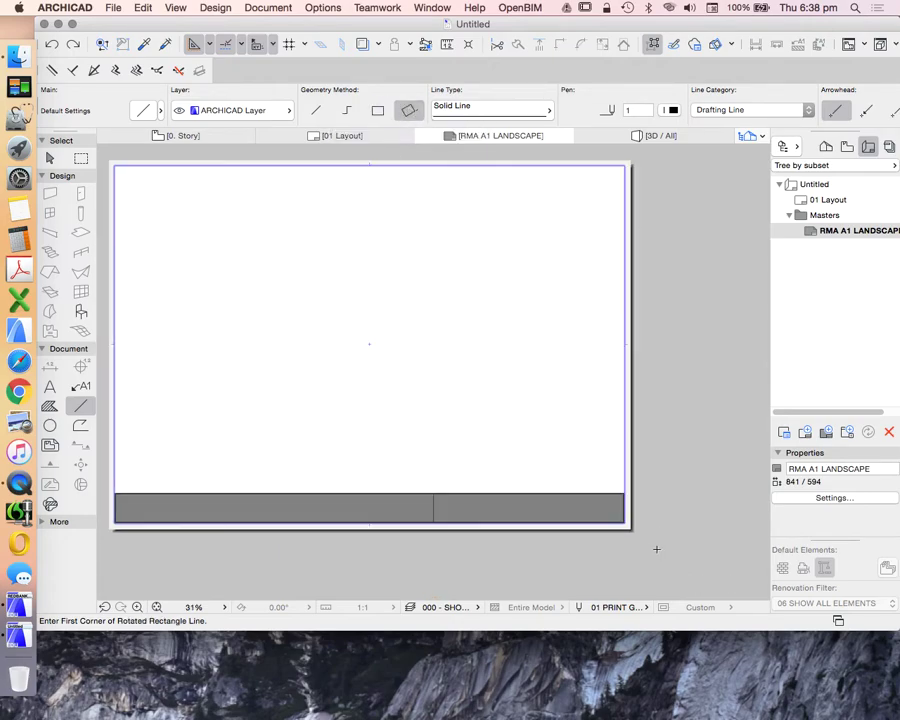
click(627, 518)
scroll(615, 550, down, 5)
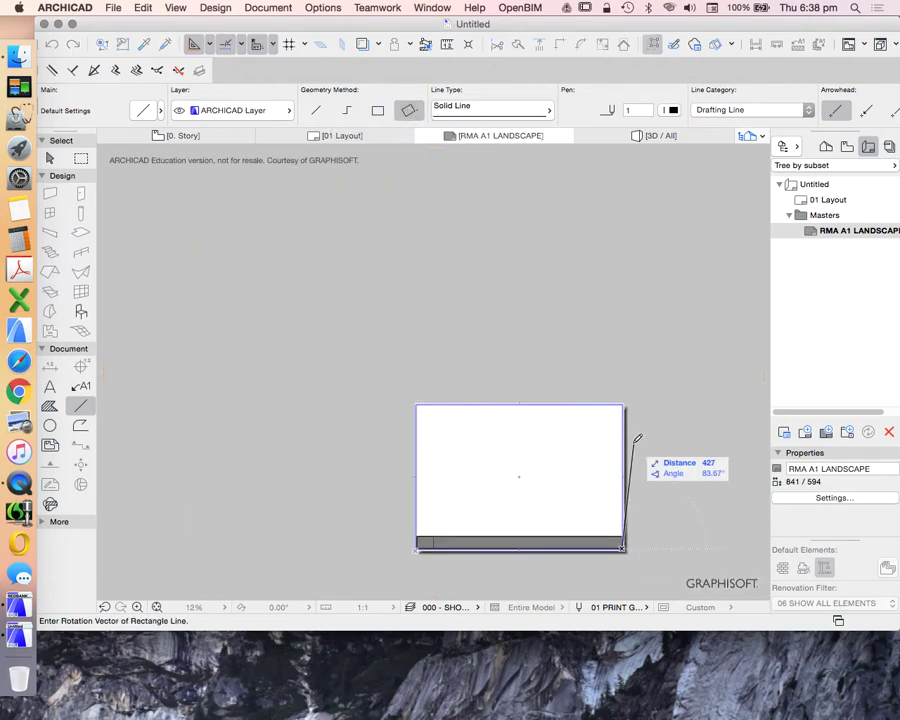
scroll(632, 436, up, 4)
click(615, 358)
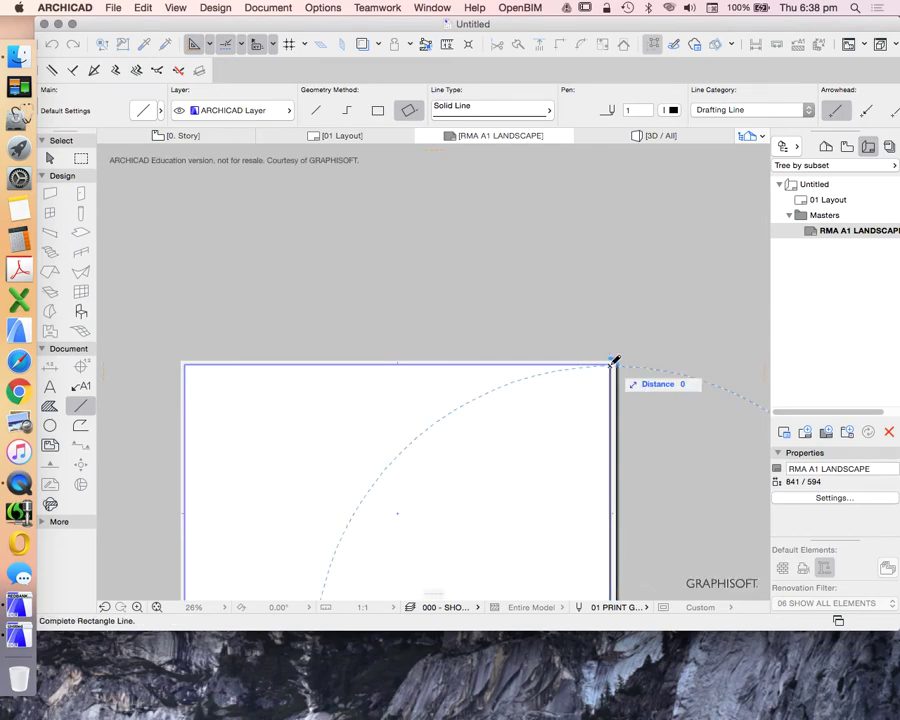
scroll(614, 358, down, 3)
scroll(391, 358, up, 3)
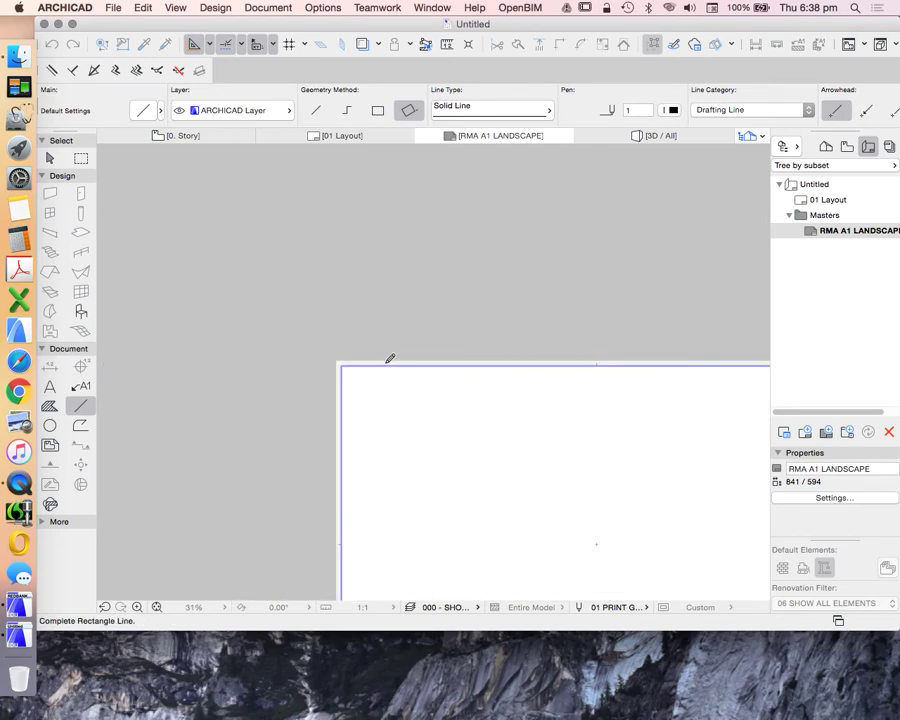
scroll(353, 357, down, 3)
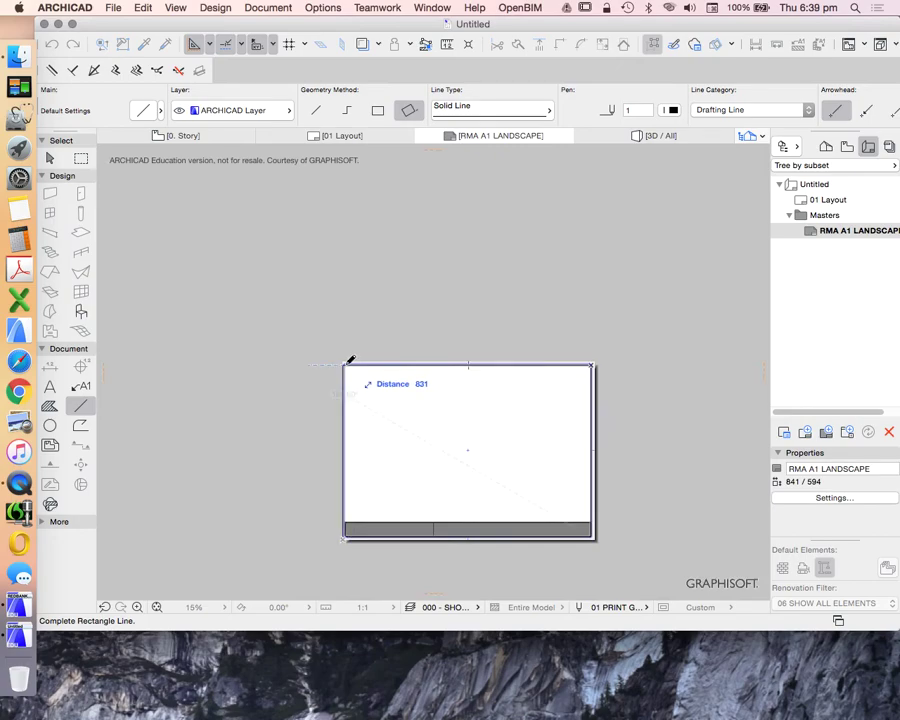
scroll(350, 358, up, 3)
click(348, 358)
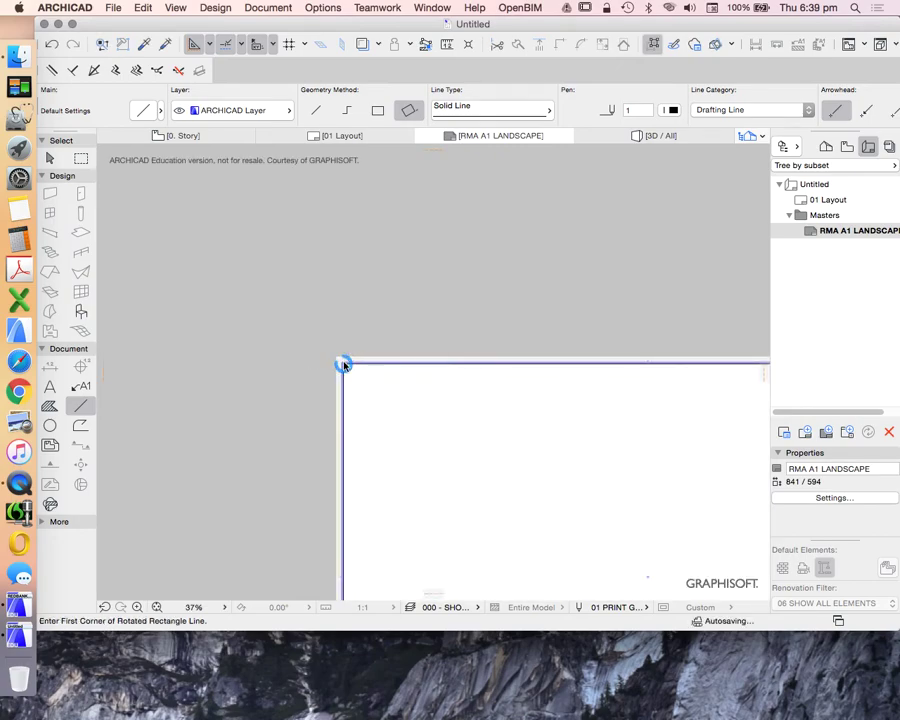
scroll(322, 326, down, 5)
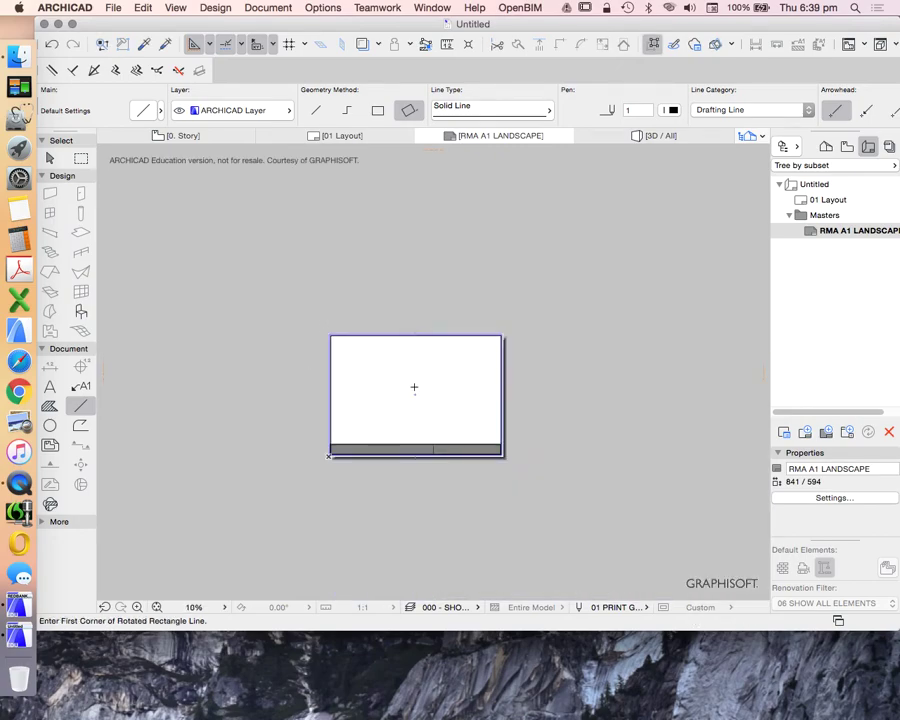
scroll(421, 384, up, 1)
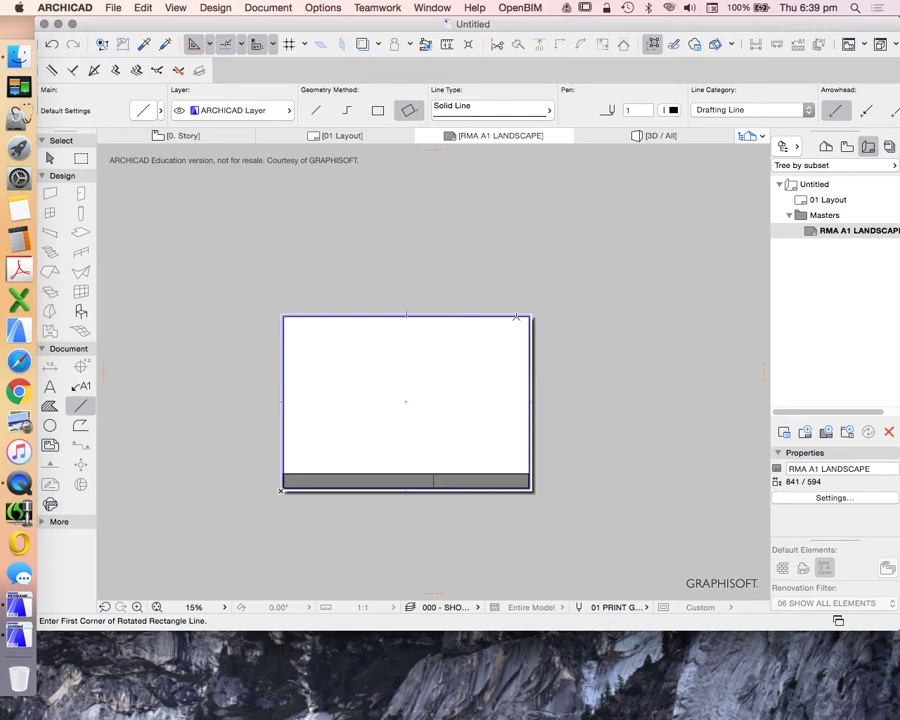
key(super+z)
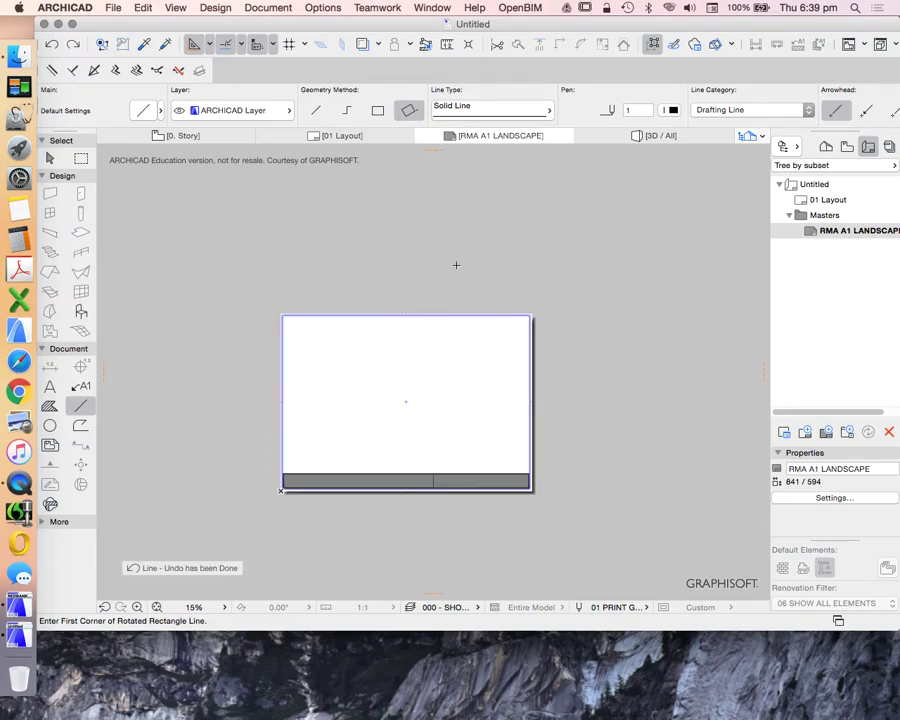
- Draw a rectangular polyline about 821 by 574 mm from the margin's bottom-right corner to its top-left corner
click(81, 427)
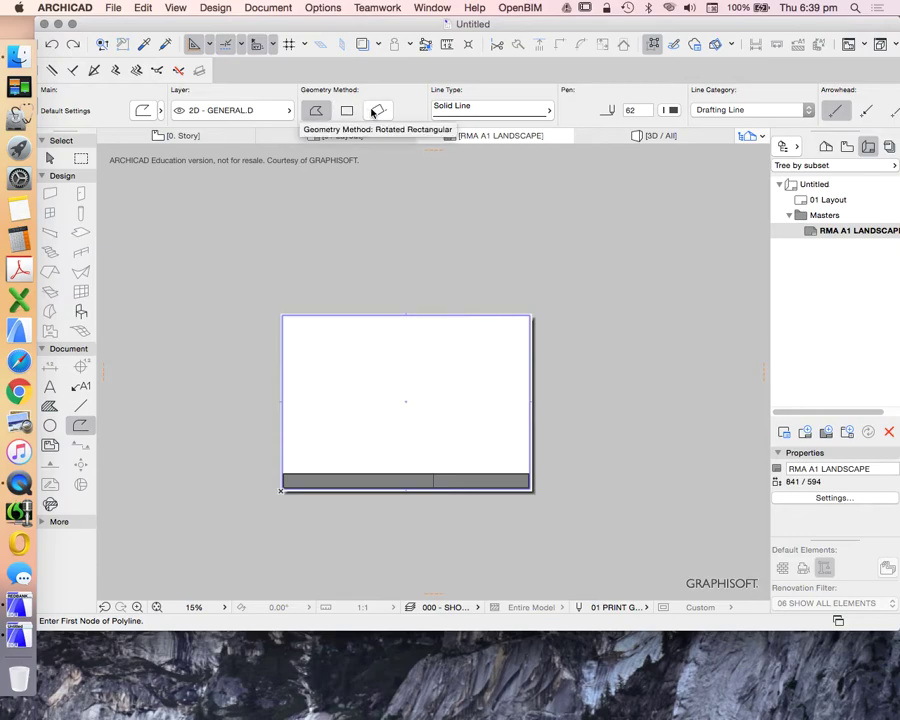
click(346, 112)
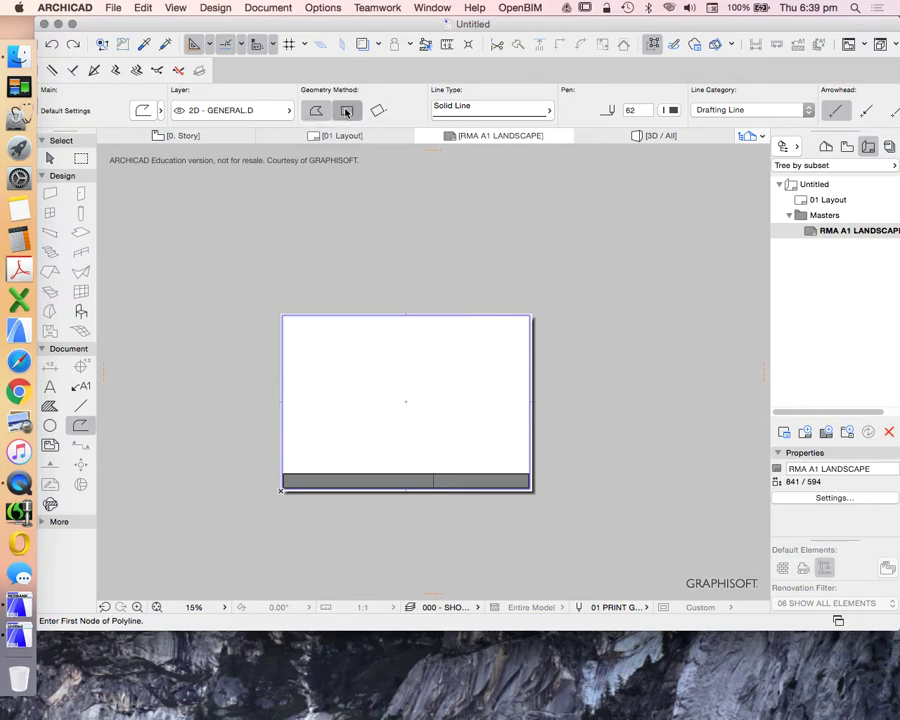
scroll(539, 496, up, 3)
click(518, 472)
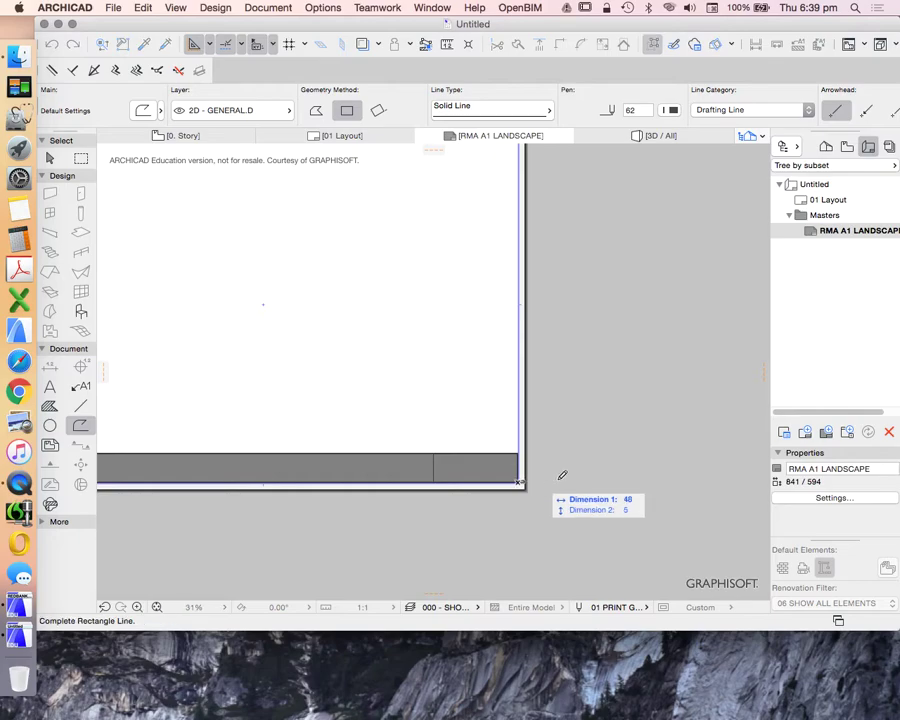
scroll(462, 416, down, 3)
scroll(424, 374, up, 2)
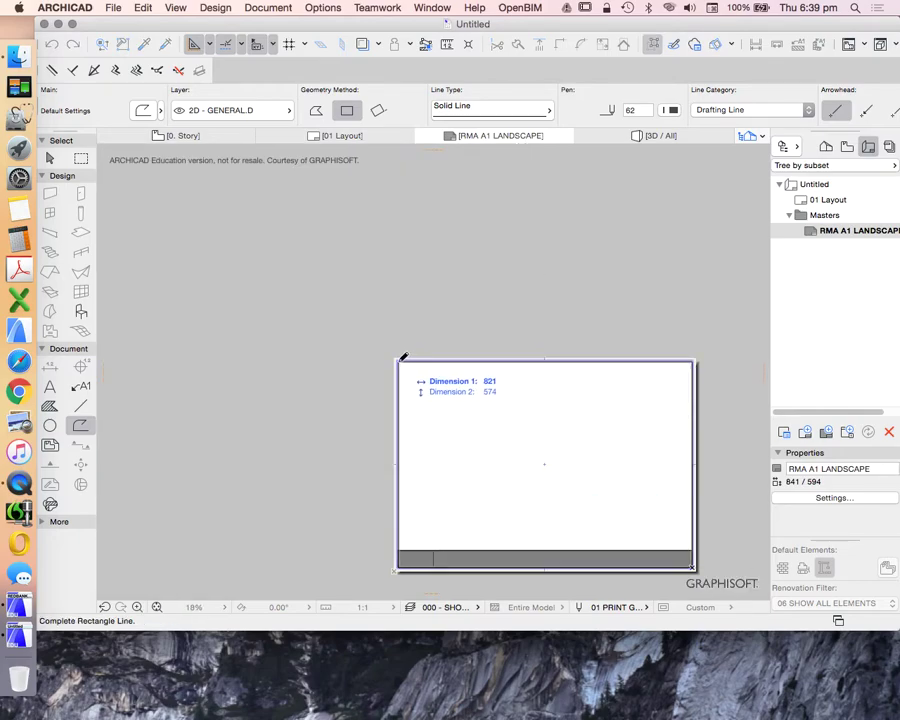
click(404, 357)
key(Escape)
scroll(412, 364, down, 2)
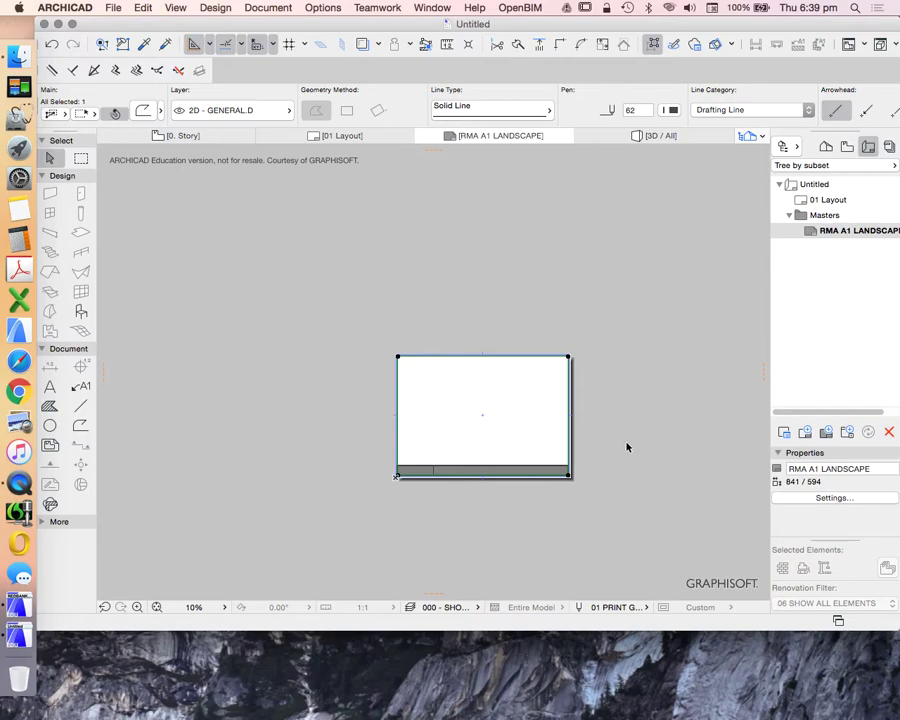
- Deselect the rectangular polyline, reselect it as one element by its top edge, and remove it from the sheet
scroll(620, 444, up, 3)
scroll(422, 354, up, 3)
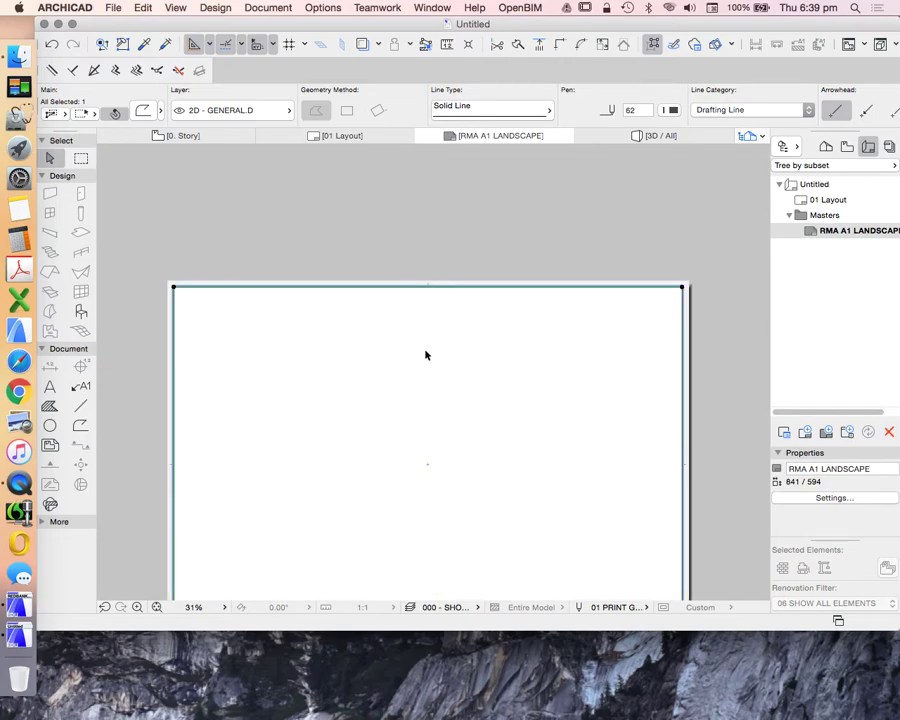
scroll(314, 260, down, 2)
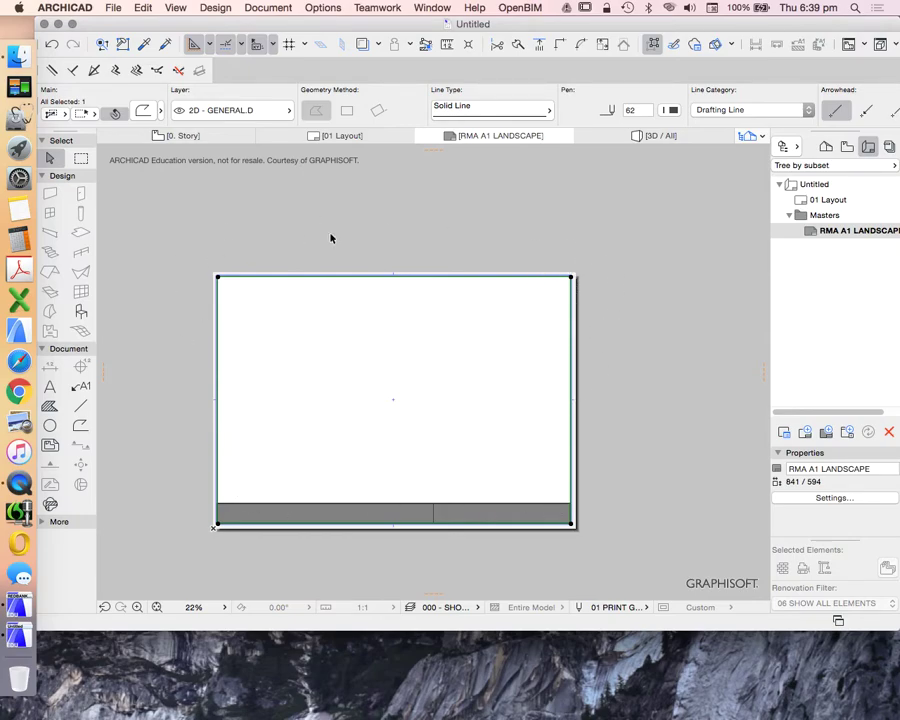
click(618, 290)
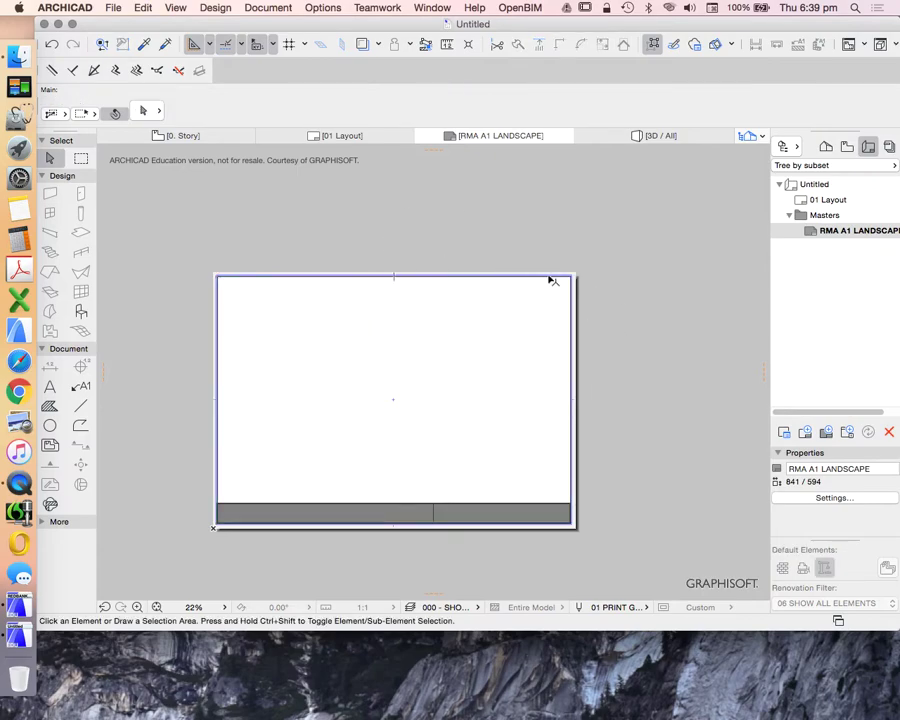
click(551, 281)
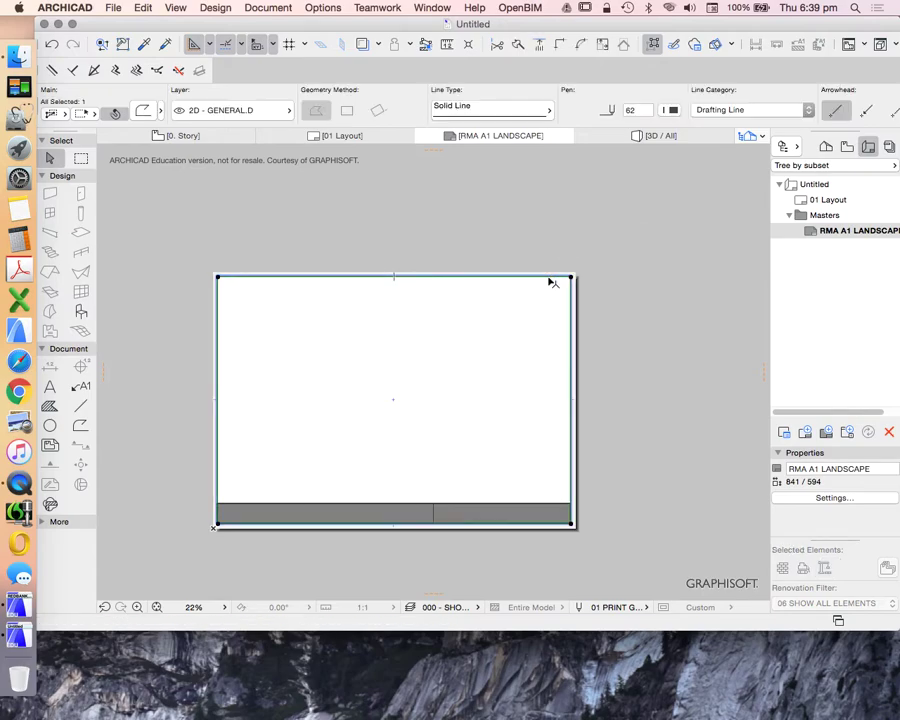
click(603, 371)
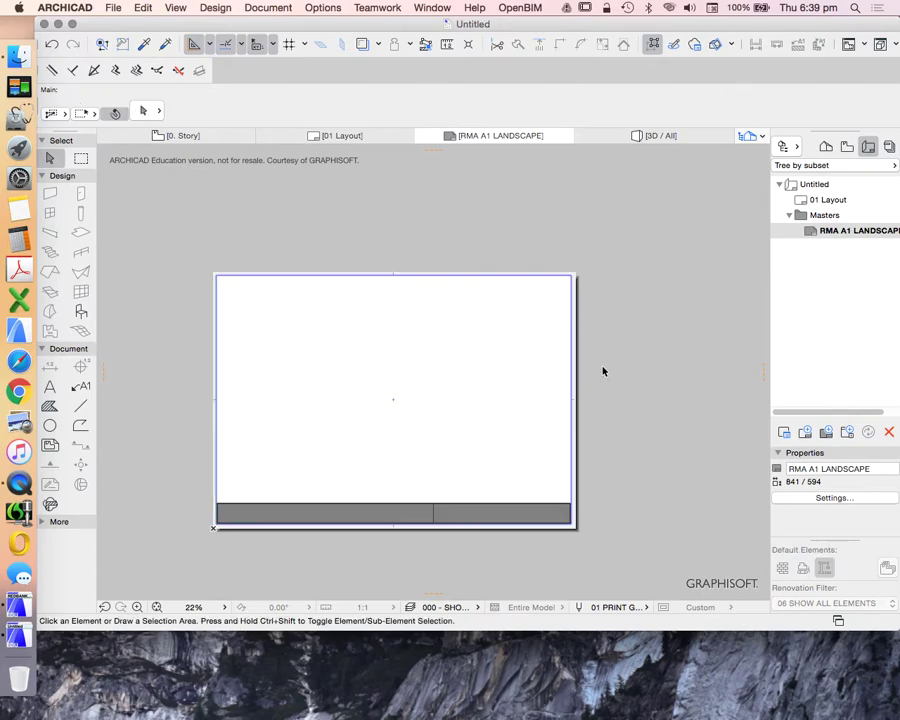
- Draw a single straight line 570 mm long vertically up the right margin from the margin frame's bottom-right corner
click(82, 406)
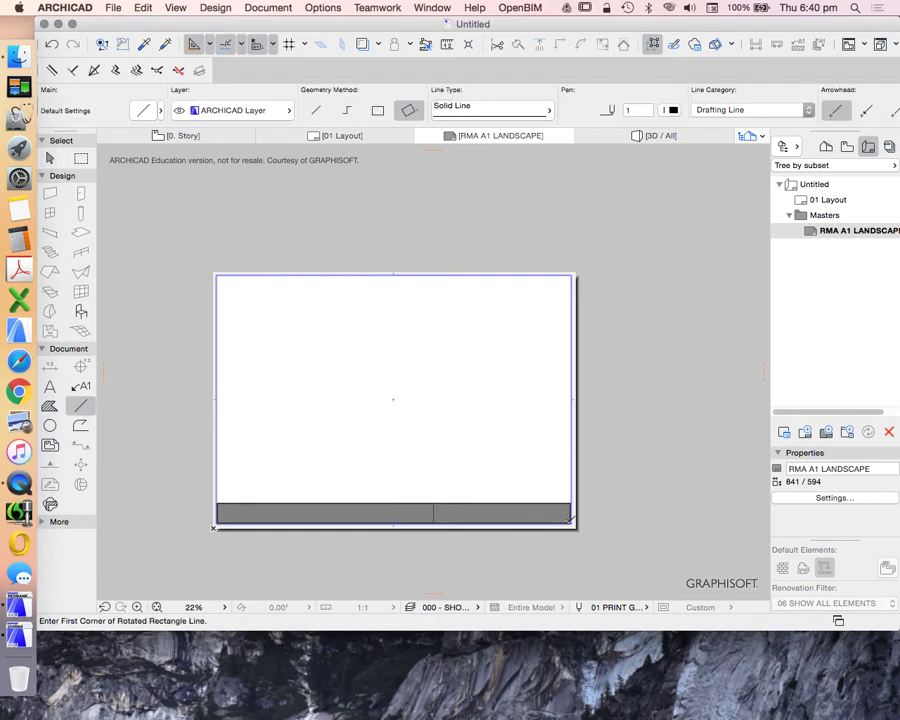
click(315, 110)
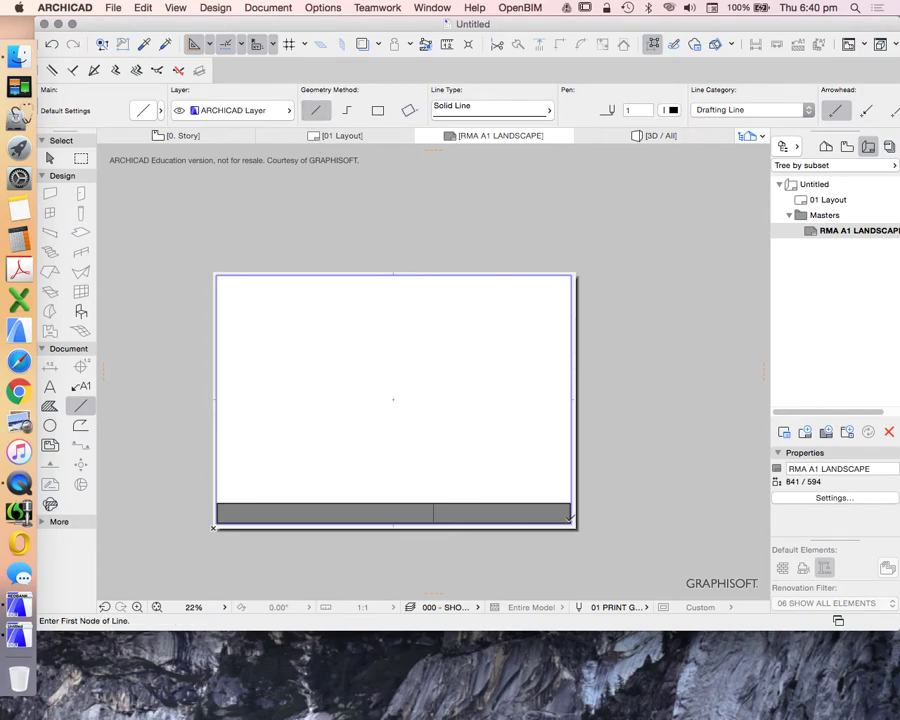
click(570, 521)
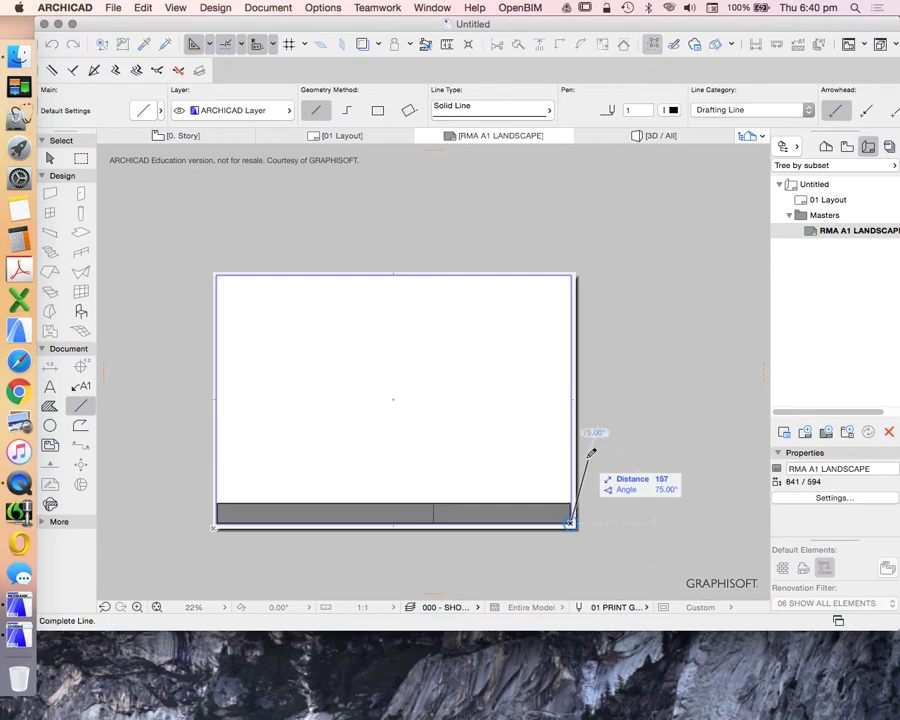
scroll(591, 448, up, 2)
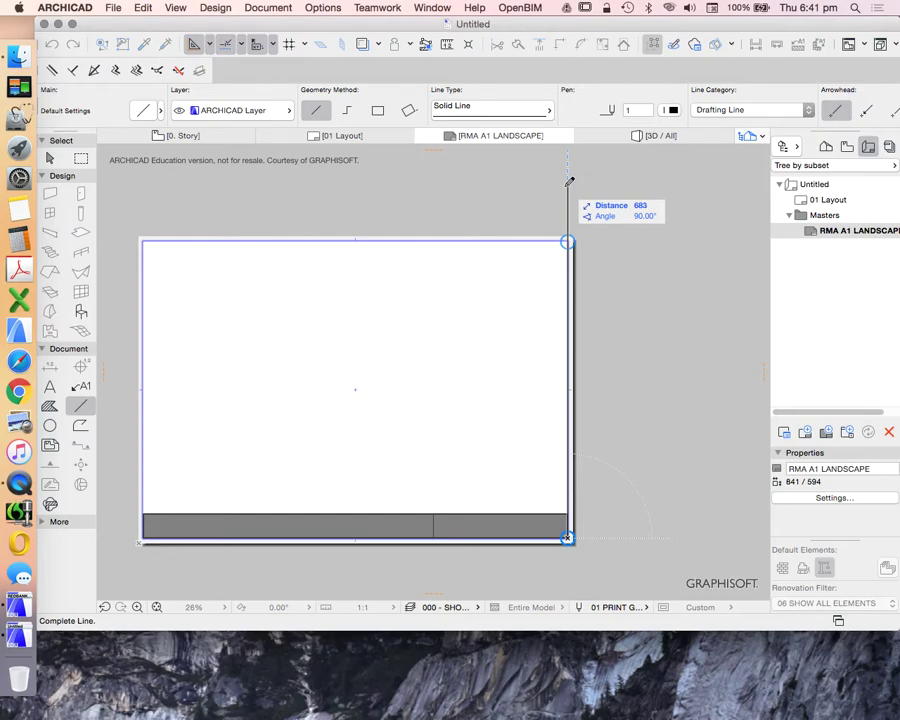
key(shift)
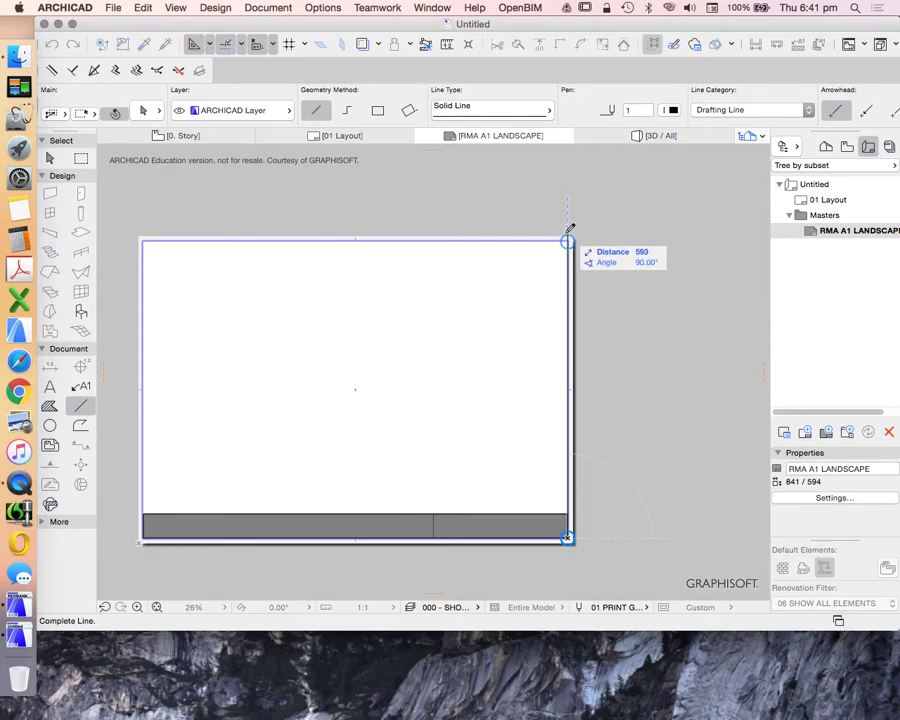
scroll(571, 235, up, 5)
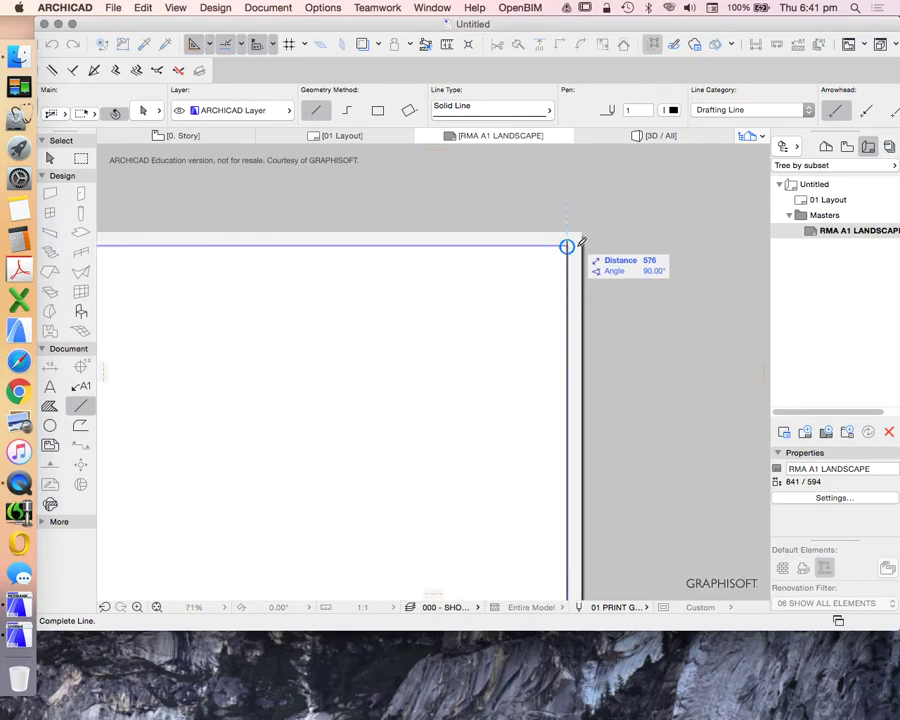
scroll(578, 266, up, 3)
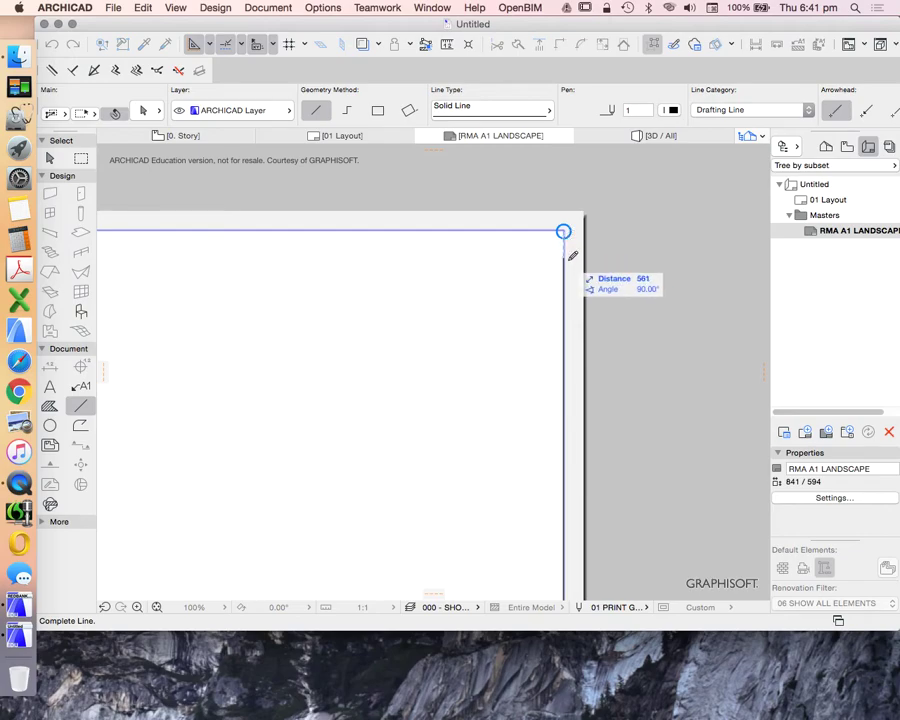
scroll(575, 269, up, 5)
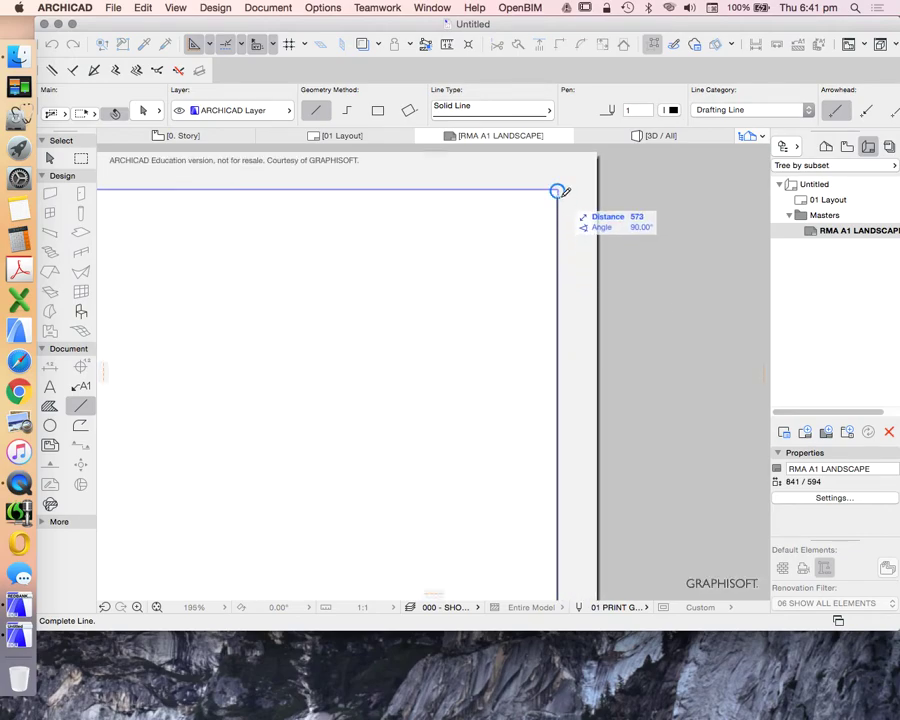
scroll(560, 189, up, 10)
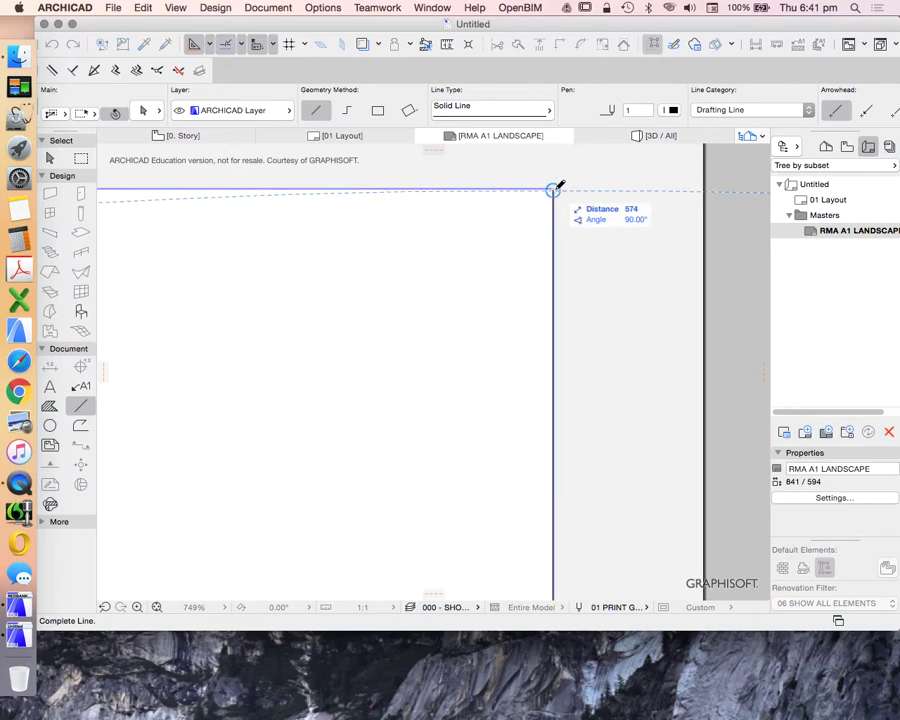
scroll(560, 189, up, 7)
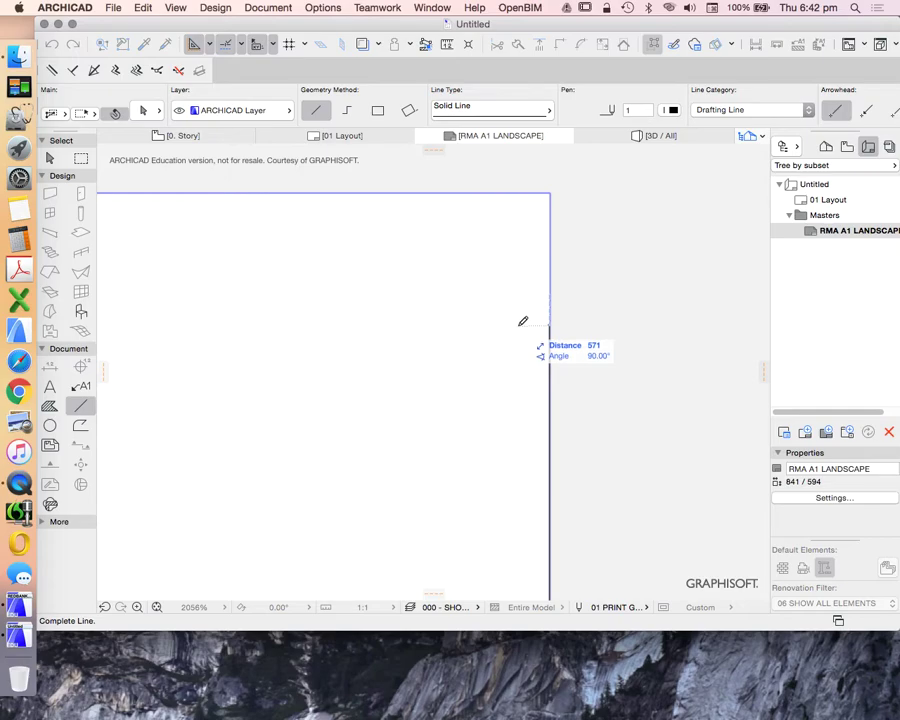
key(Tab)
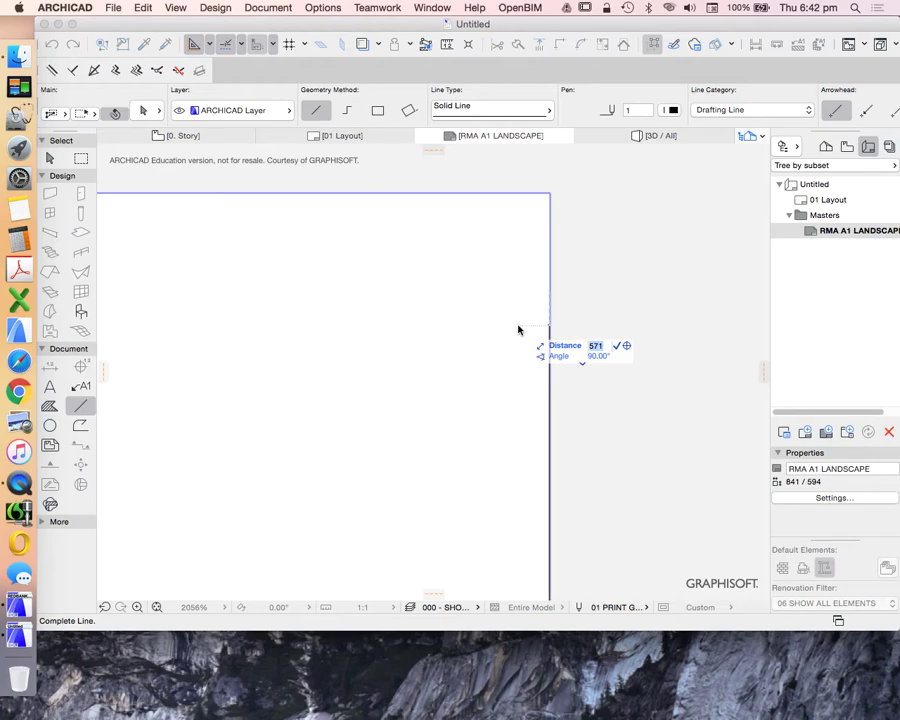
text(57)
text(0)
key(Return)
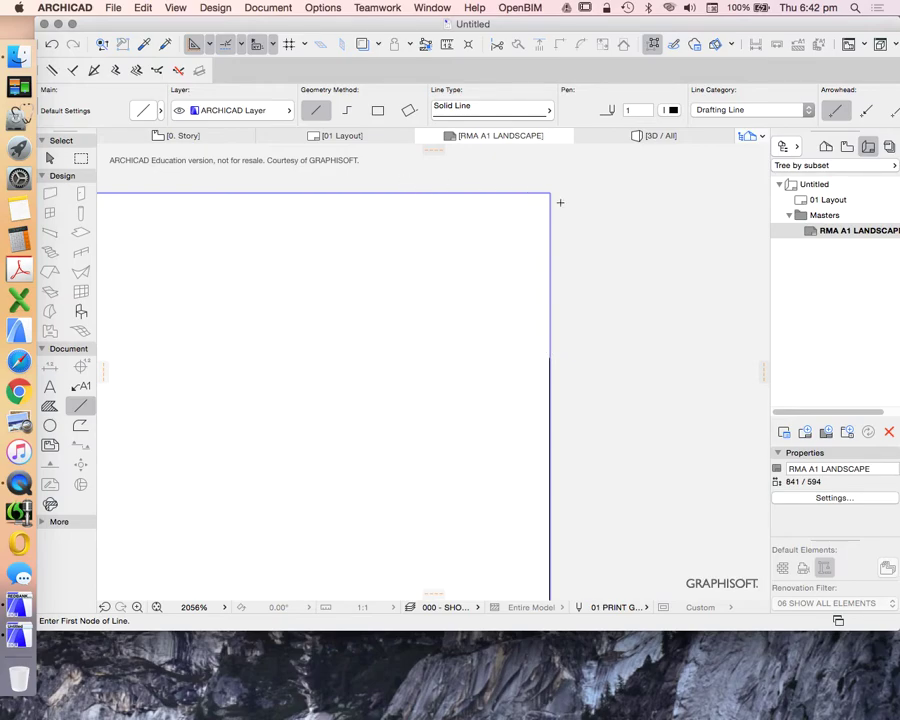
scroll(508, 350, down, 5)
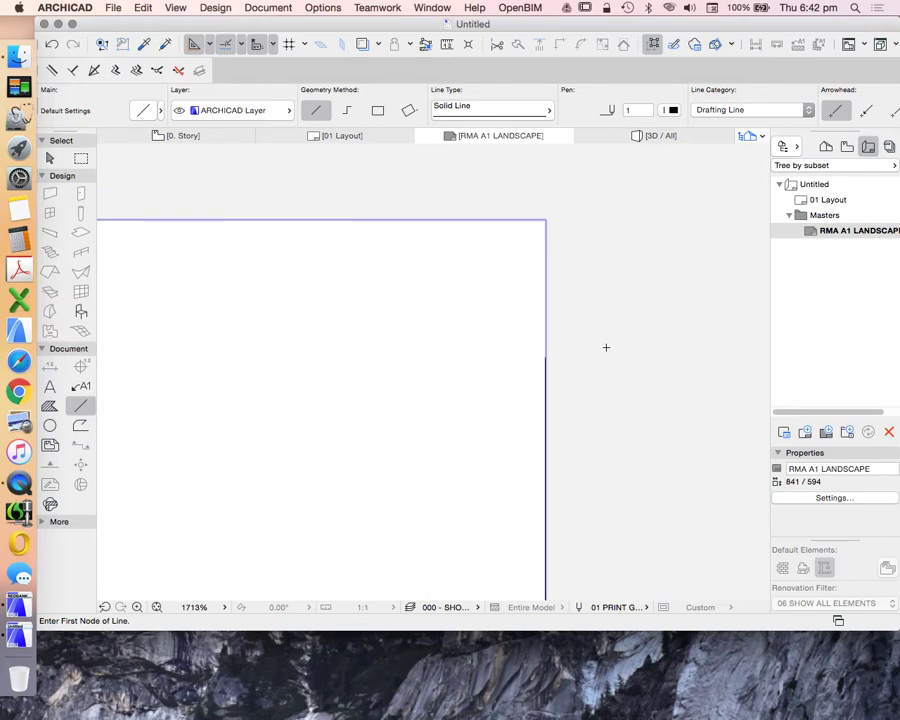
scroll(586, 336, down, 10)
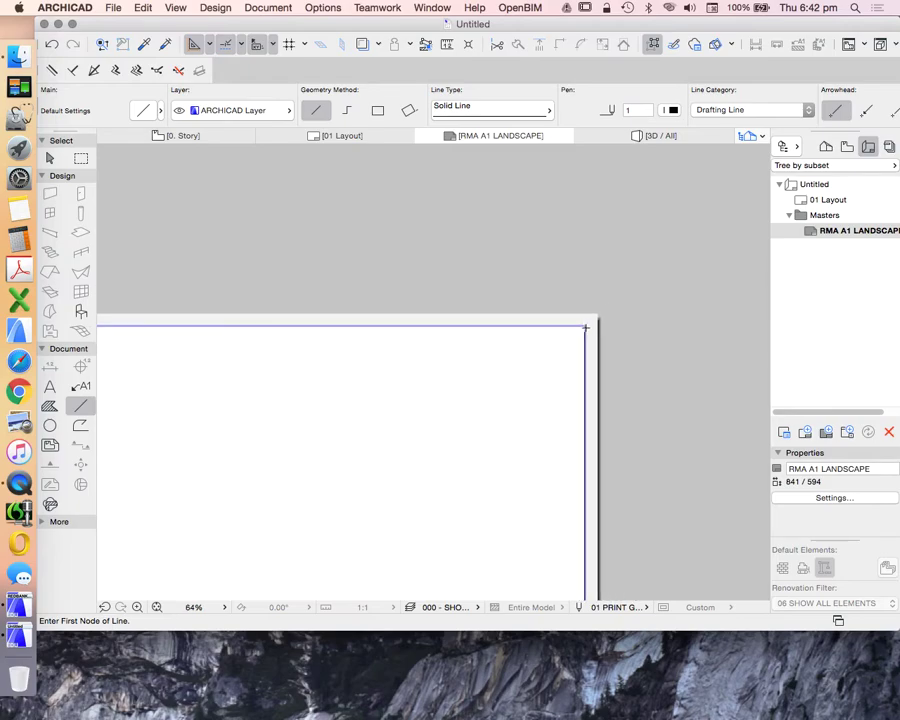
scroll(611, 326, down, 2)
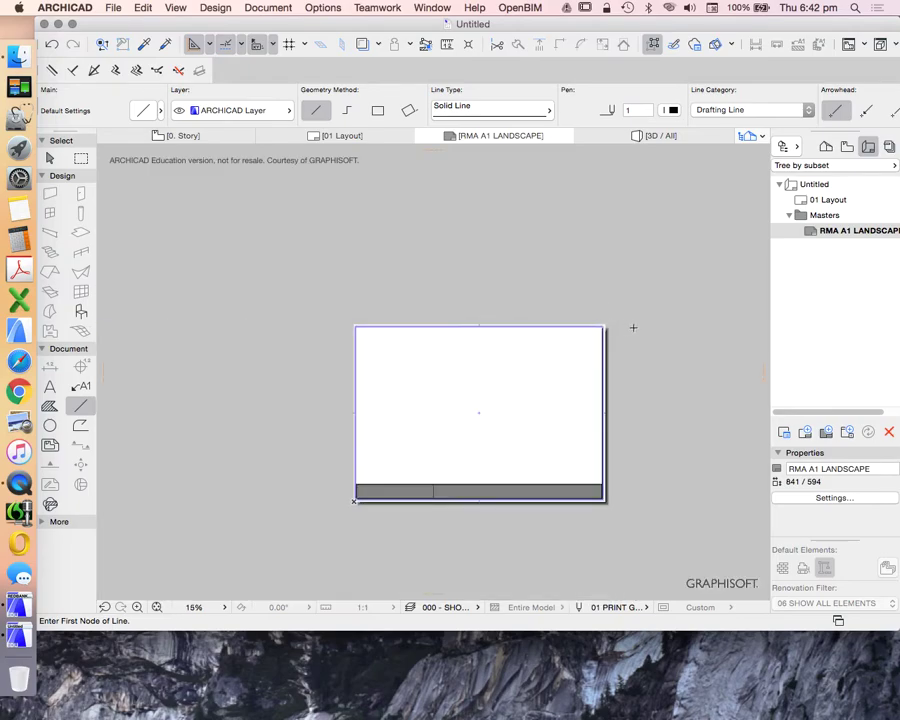
scroll(634, 327, up, 6)
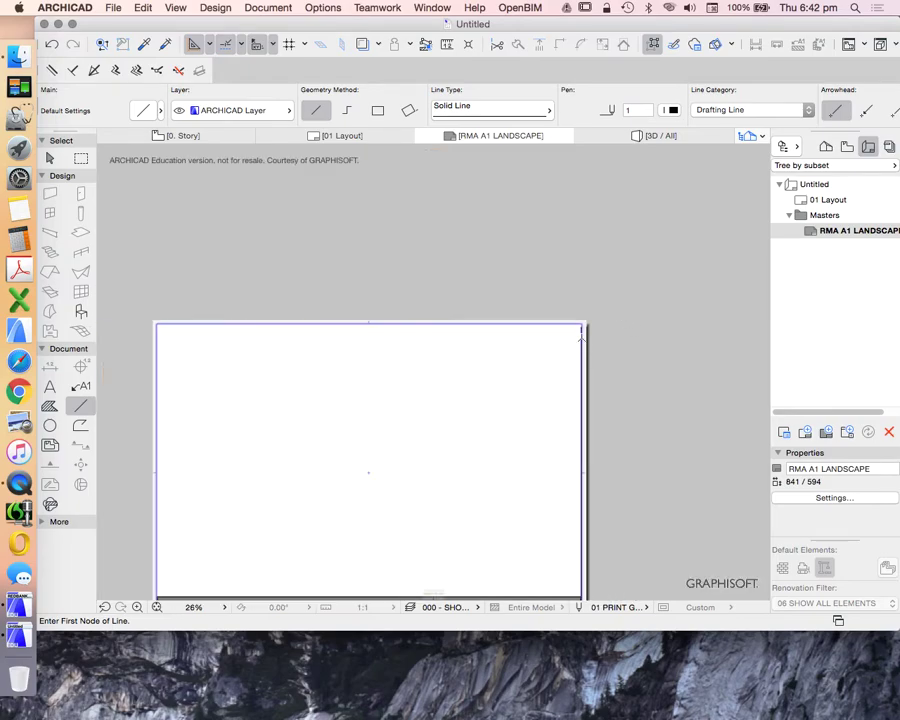
scroll(588, 326, up, 3)
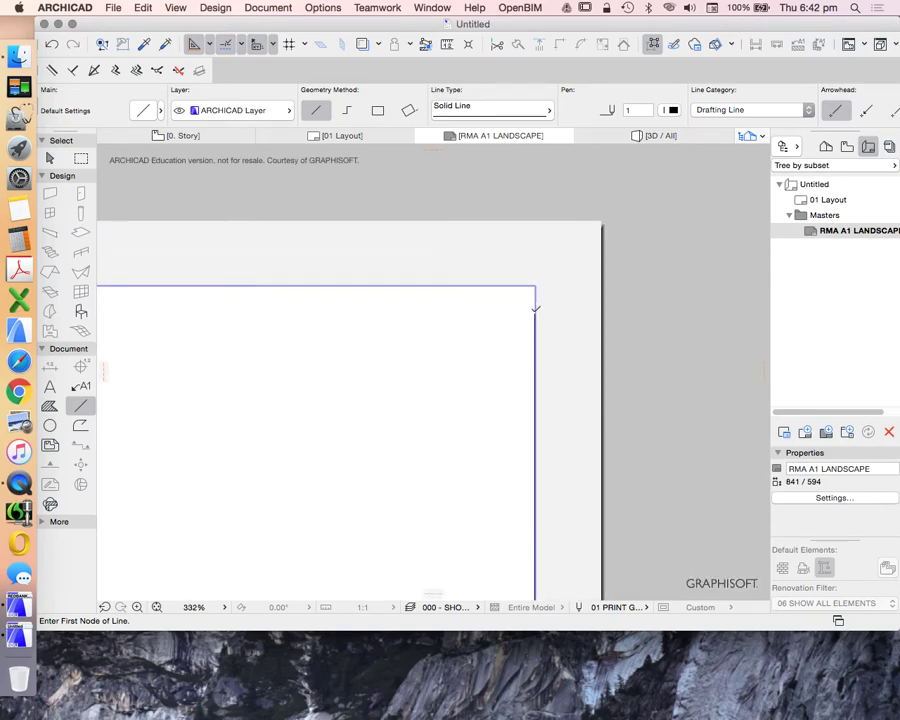
scroll(535, 308, up, 2)
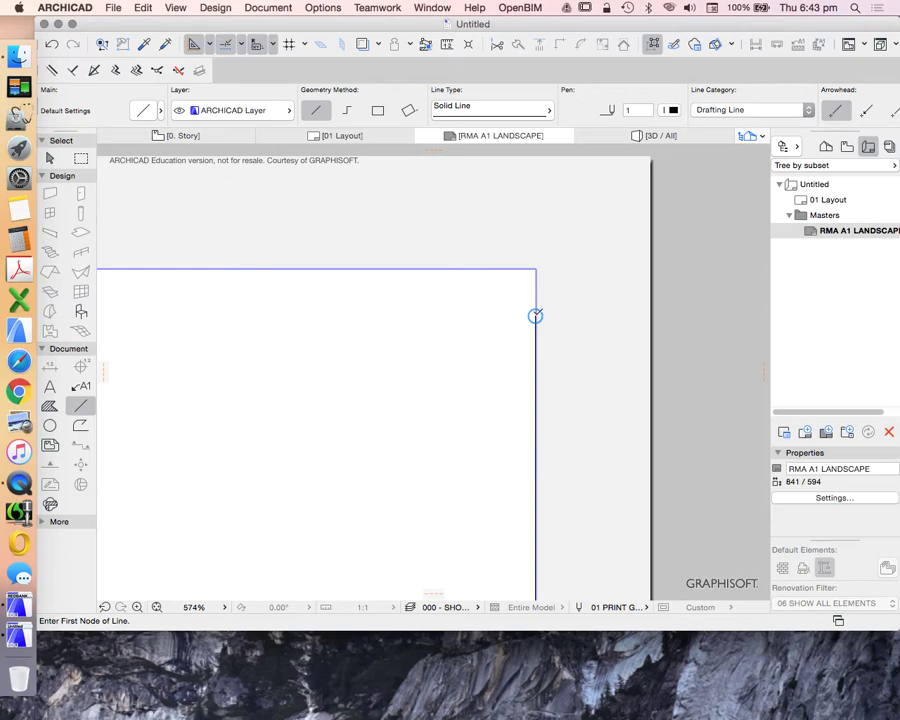
click(535, 315)
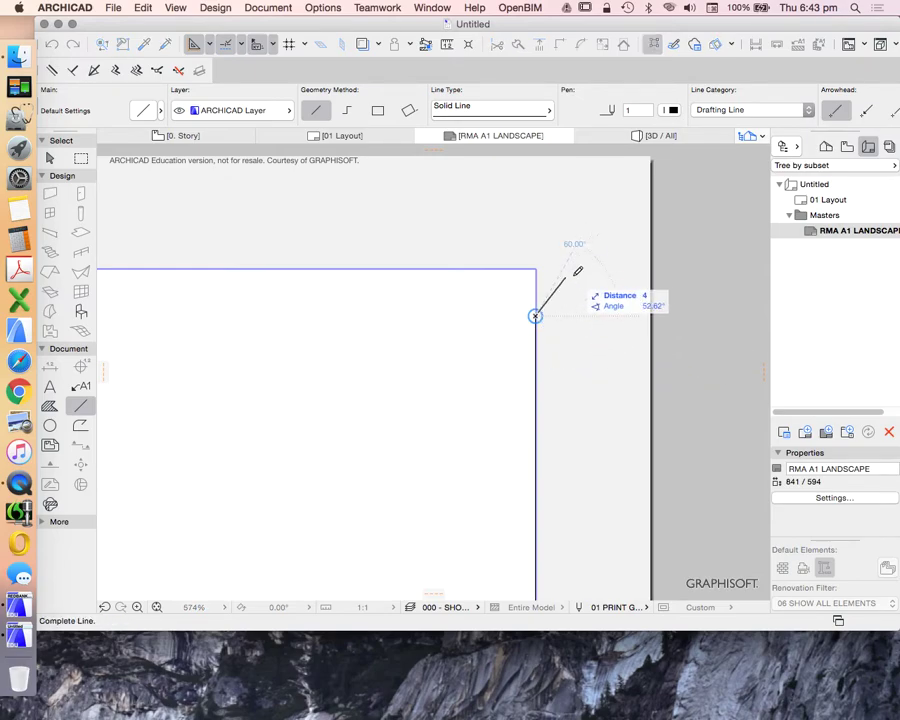
key(Escape)
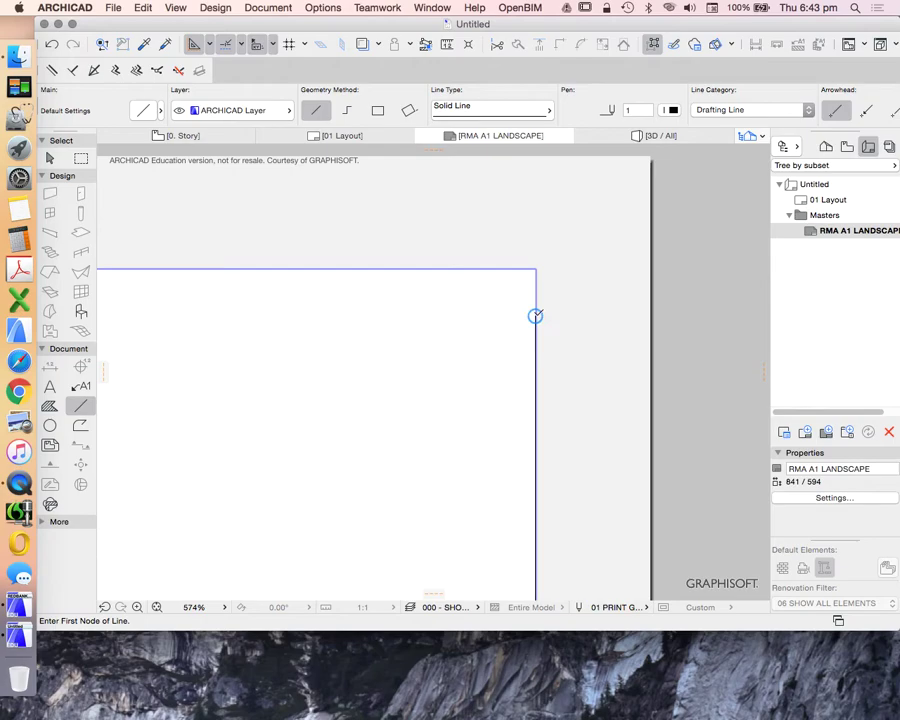
- Draw a horizontal line 820 mm long leftward from the upper end of the right border line
scroll(526, 312, up, 10)
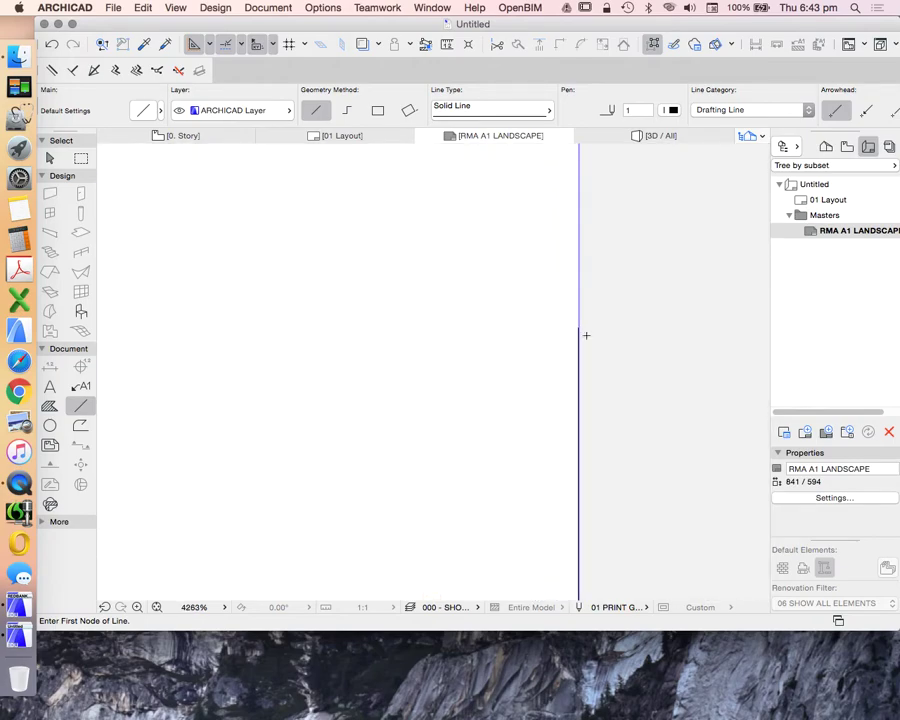
scroll(587, 323, up, 2)
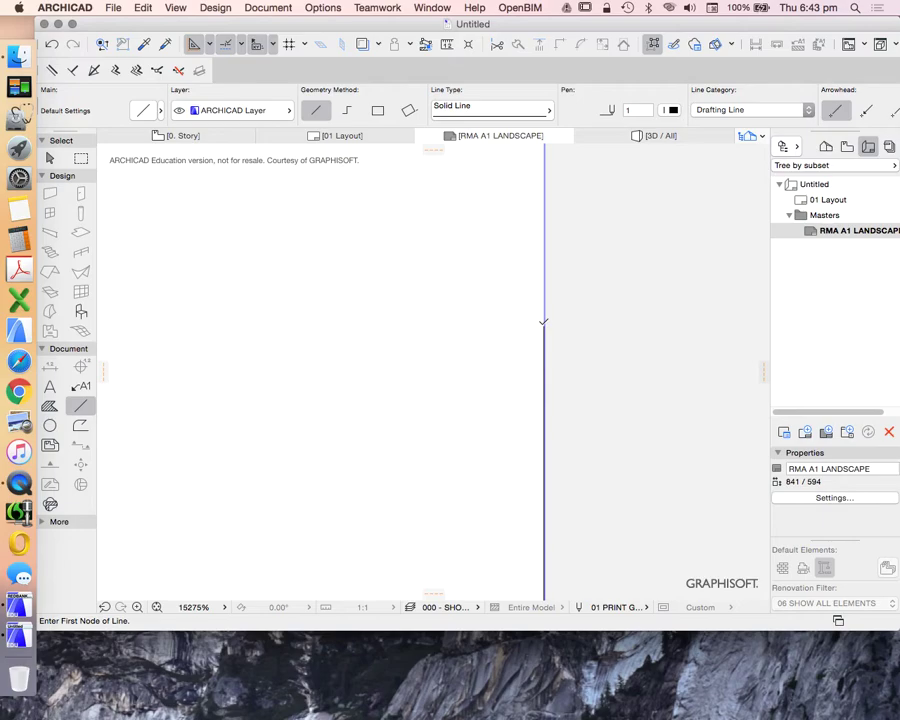
click(543, 322)
scroll(546, 317, down, 10)
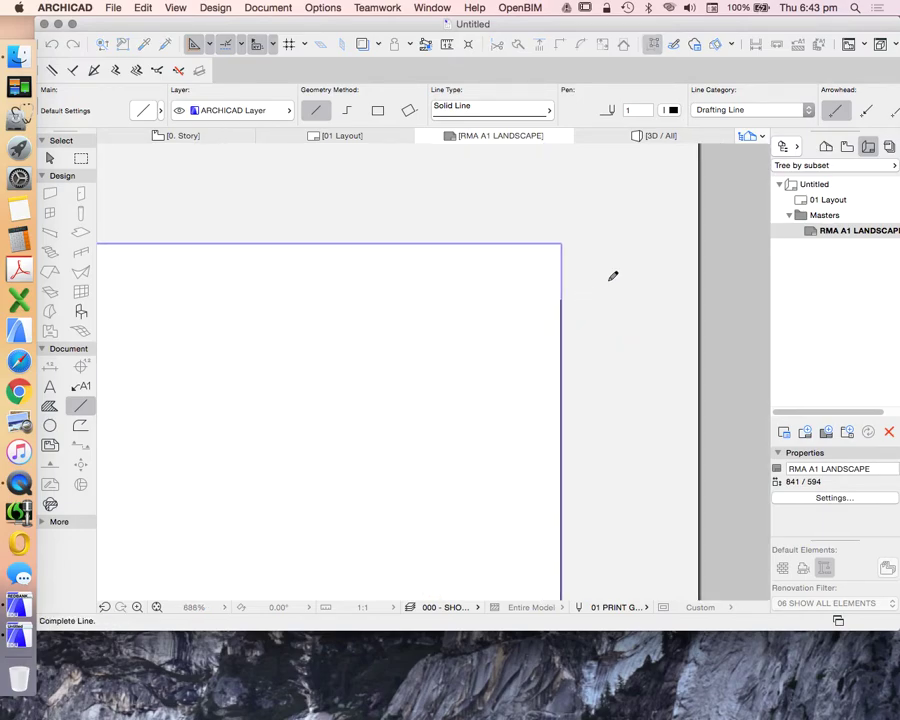
scroll(613, 276, down, 10)
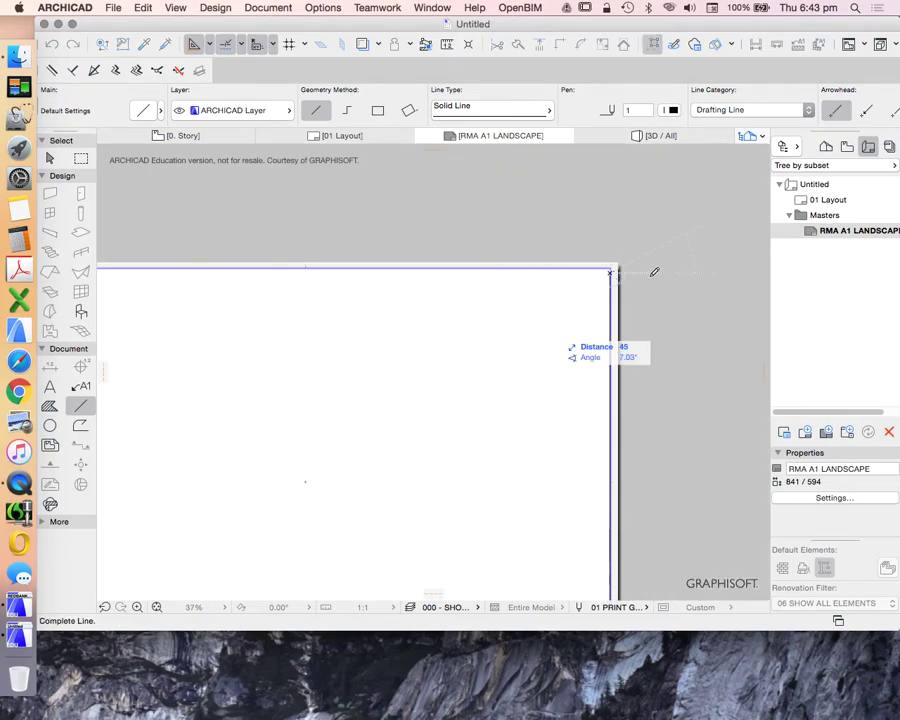
scroll(474, 267, down, 2)
scroll(293, 267, up, 5)
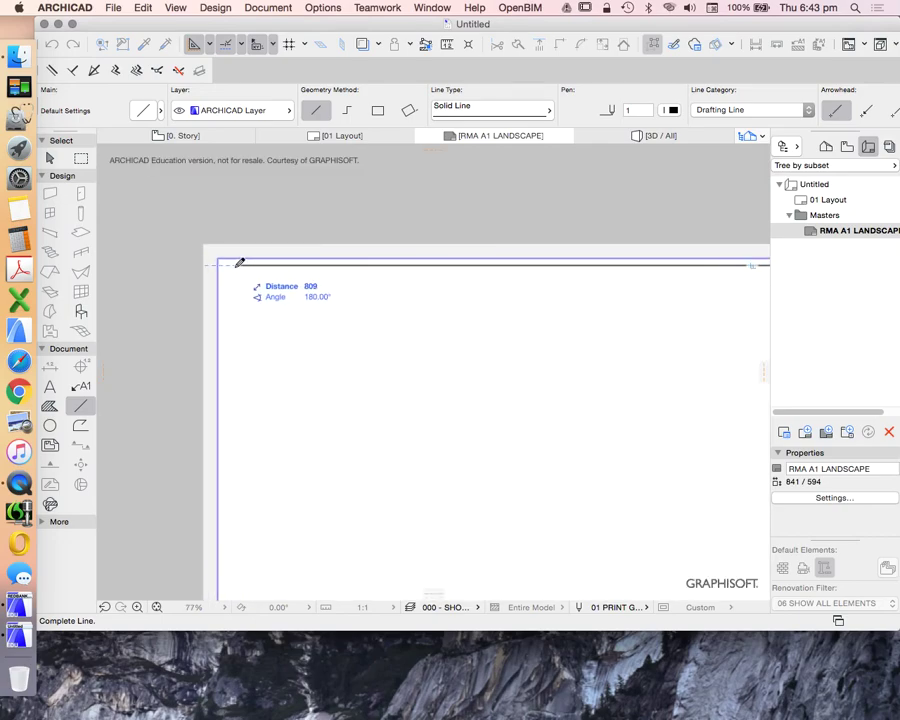
scroll(233, 258, up, 3)
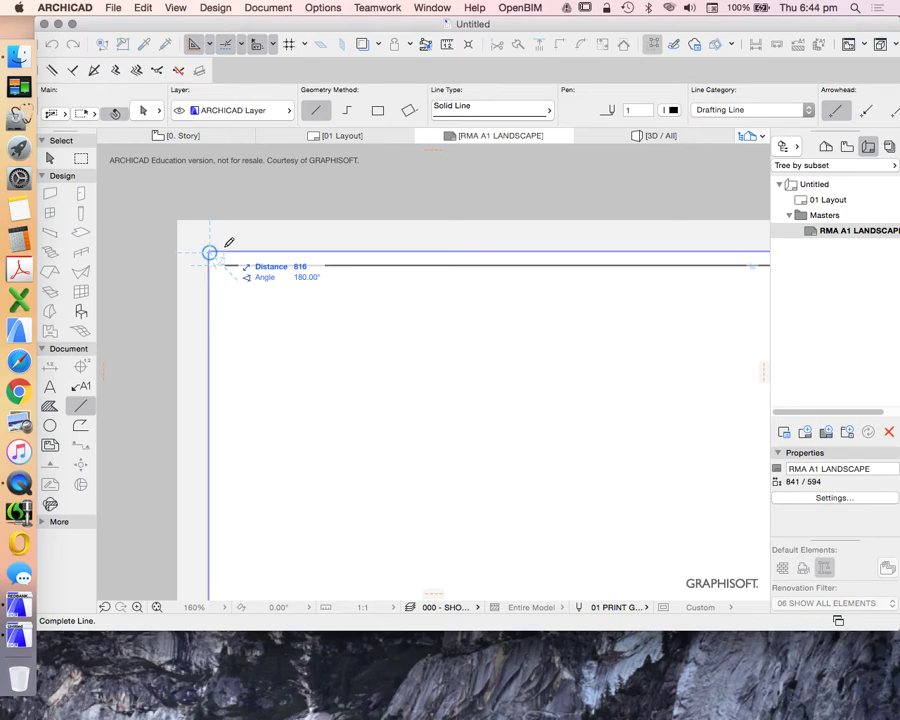
key(Tab)
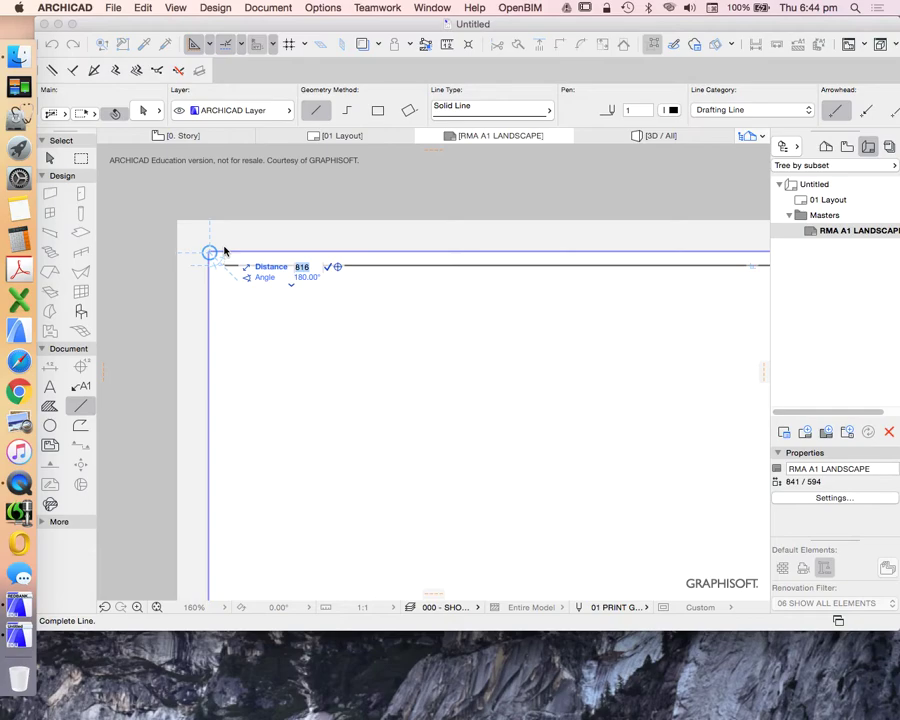
text(820)
key(Return)
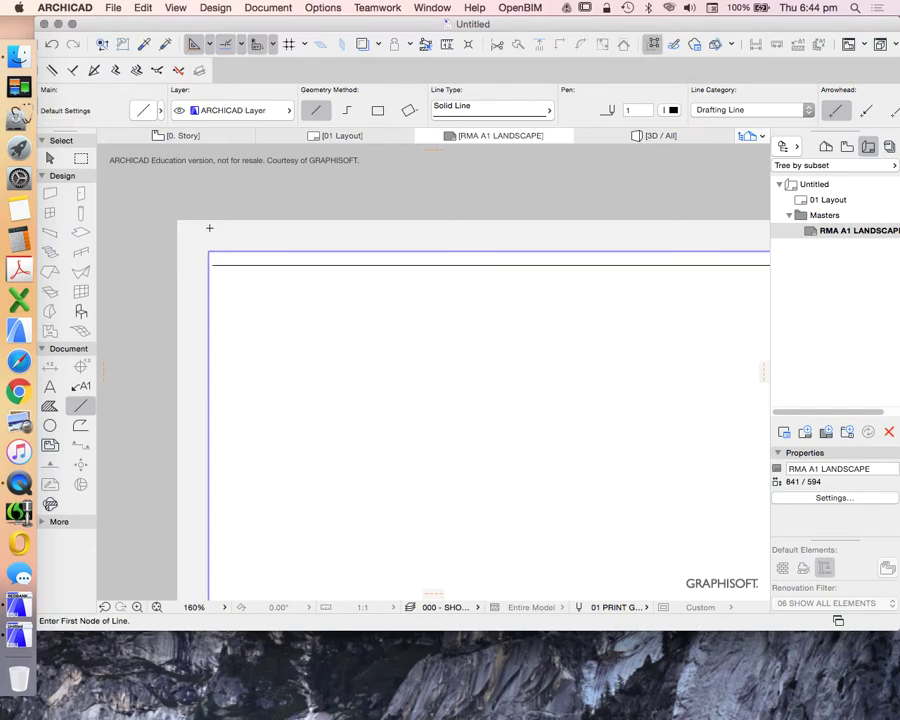
- Draw a vertical line 570 mm long from the top border line's left end down to the lower margin
scroll(221, 220, up, 5)
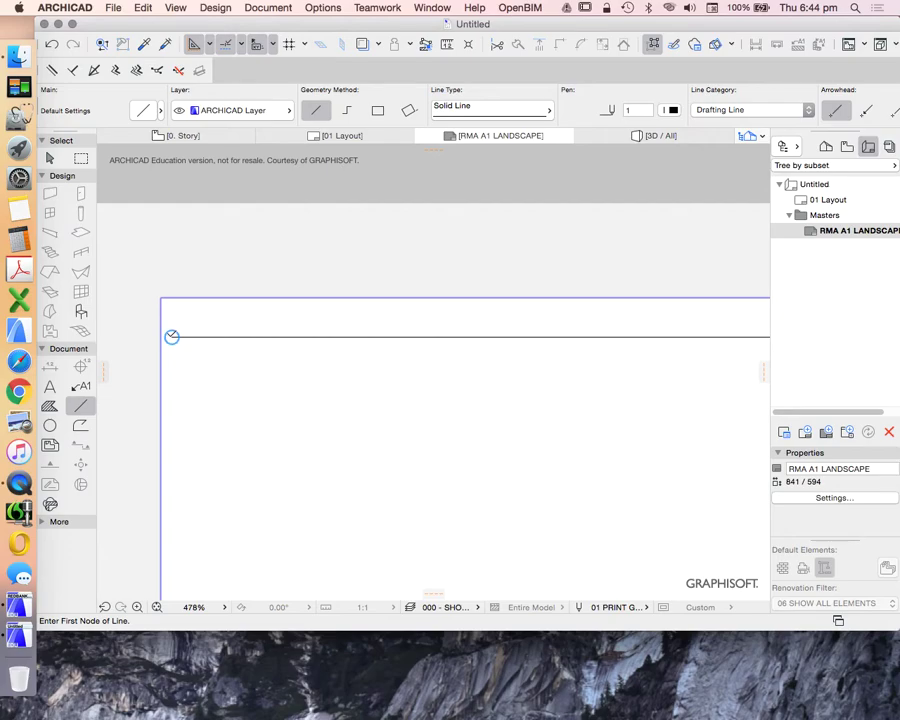
click(171, 336)
scroll(222, 286, down, 15)
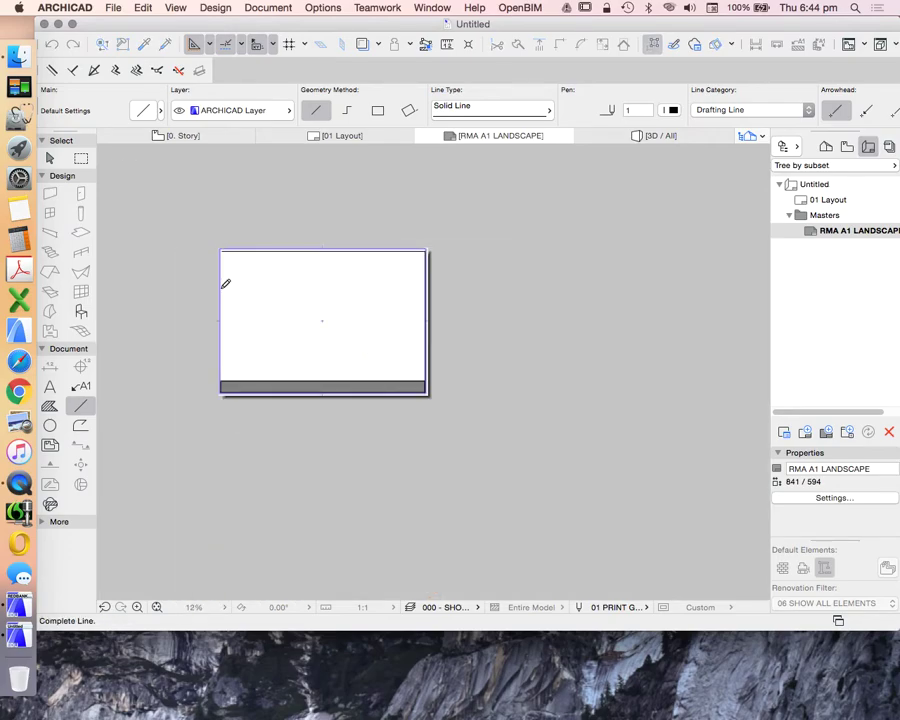
scroll(227, 380, up, 8)
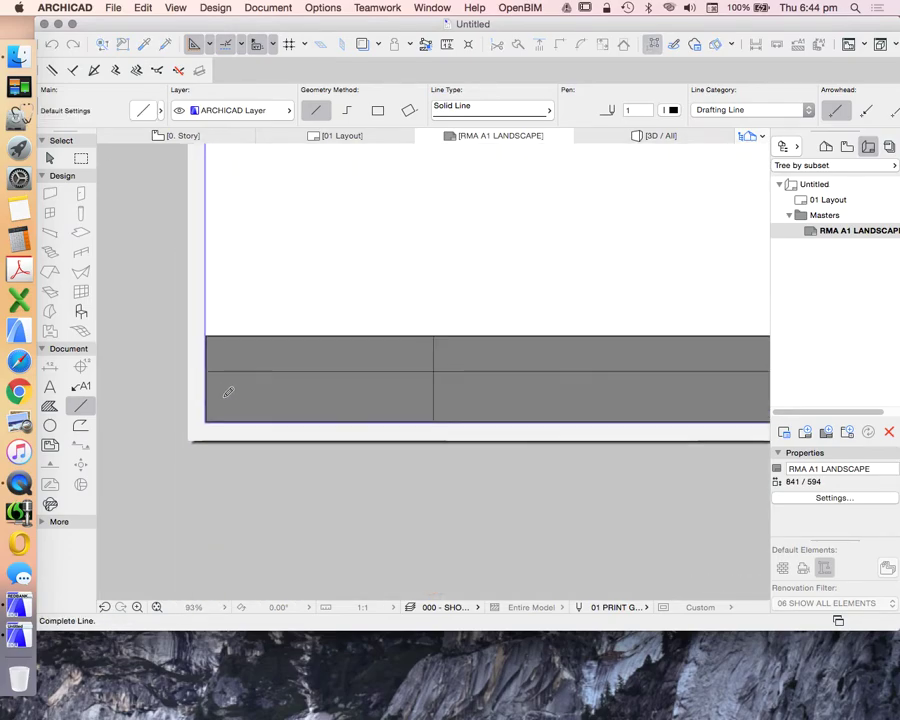
scroll(228, 392, up, 5)
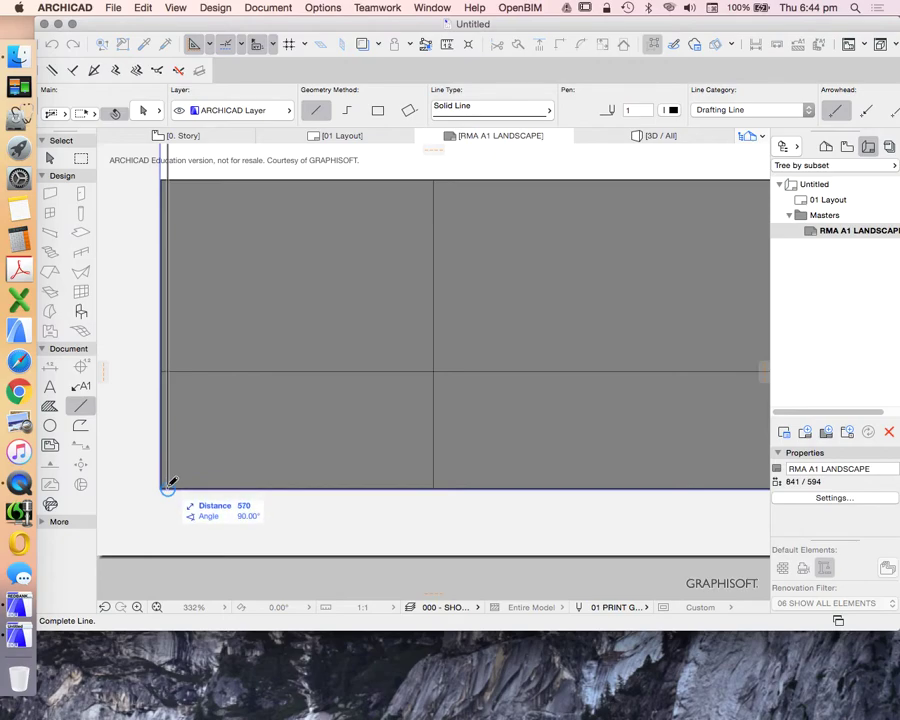
click(168, 486)
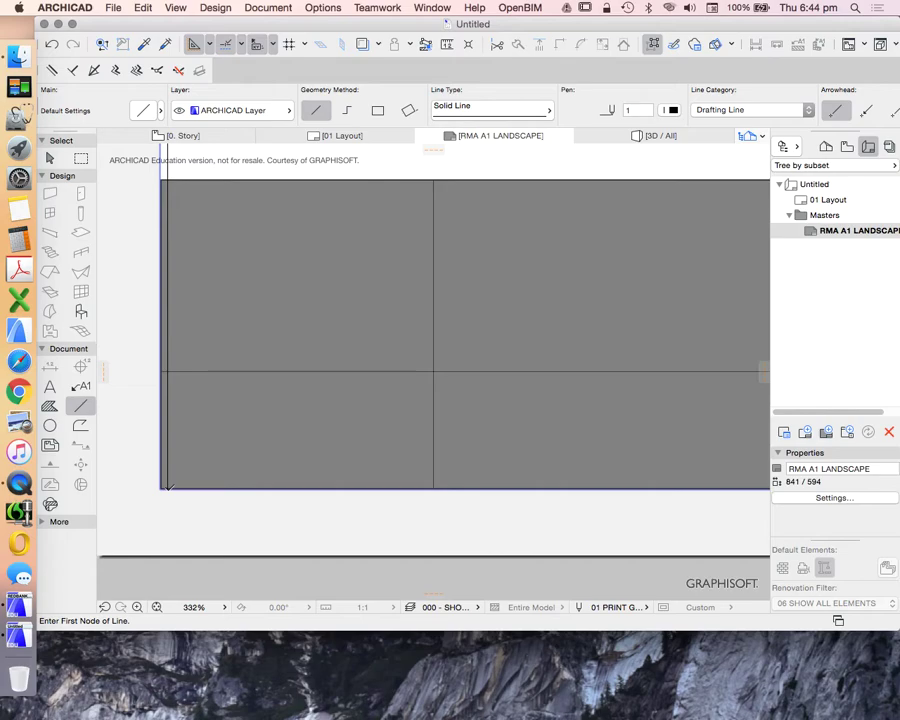
- Close the border with a line along the lower margin from the left line's lower end to the margin's bottom-right corner
click(168, 486)
scroll(240, 450, down, 10)
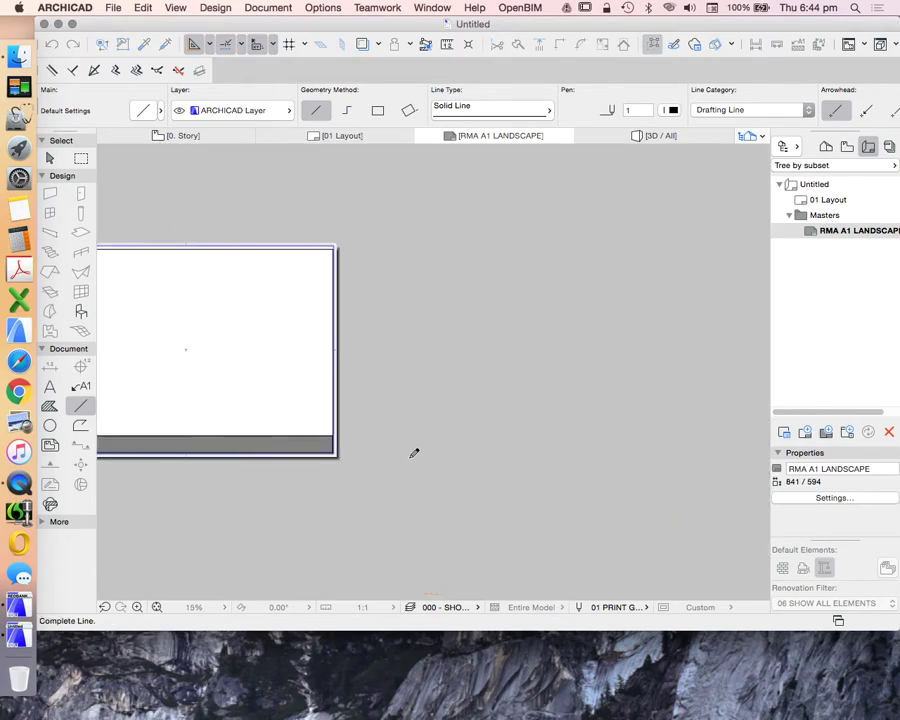
scroll(334, 452, up, 15)
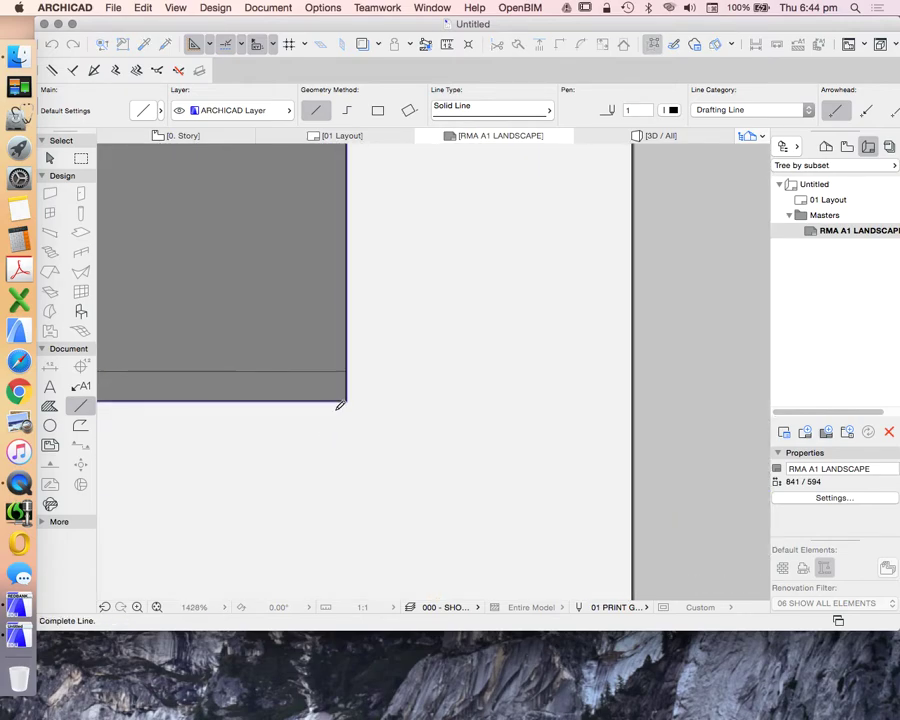
click(344, 400)
scroll(438, 435, down, 1)
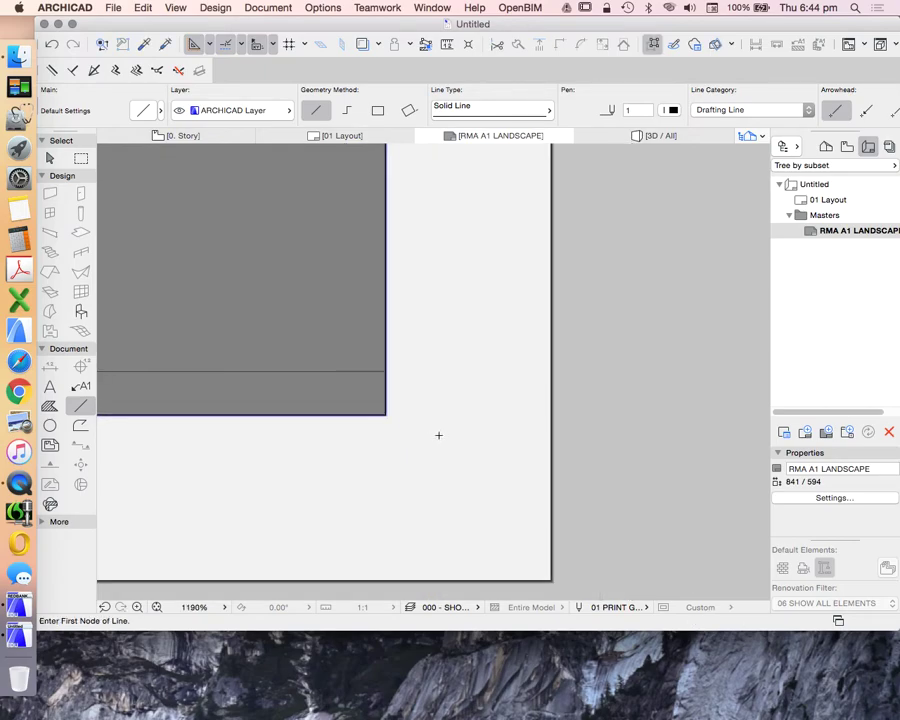
- Leave the Line tool and delete the grey title block strip along the sheet's bottom edge
scroll(438, 435, down, 15)
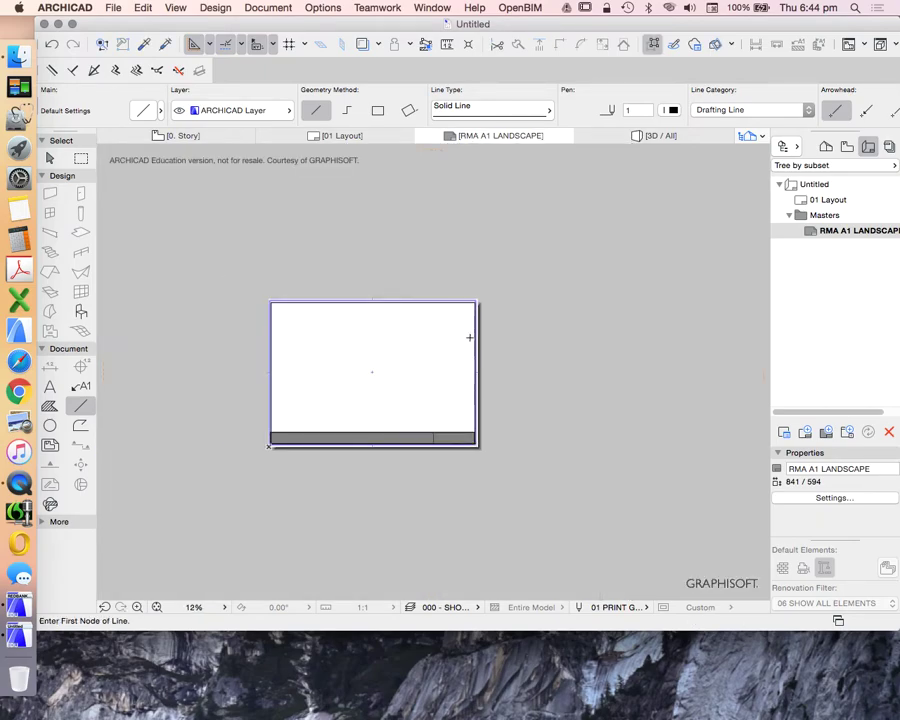
key(Escape)
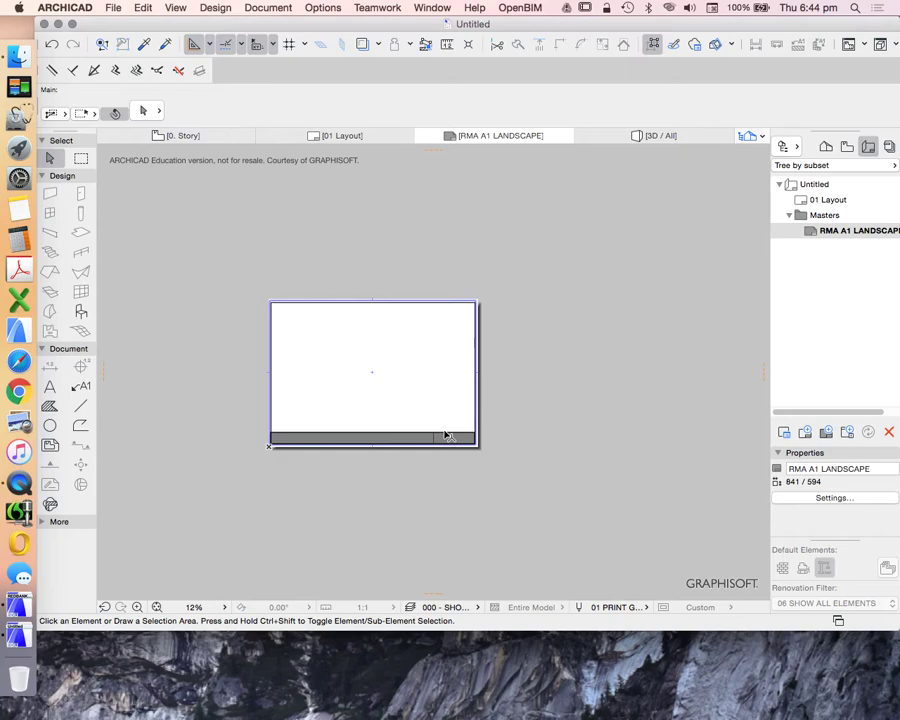
click(446, 436)
key(Delete)
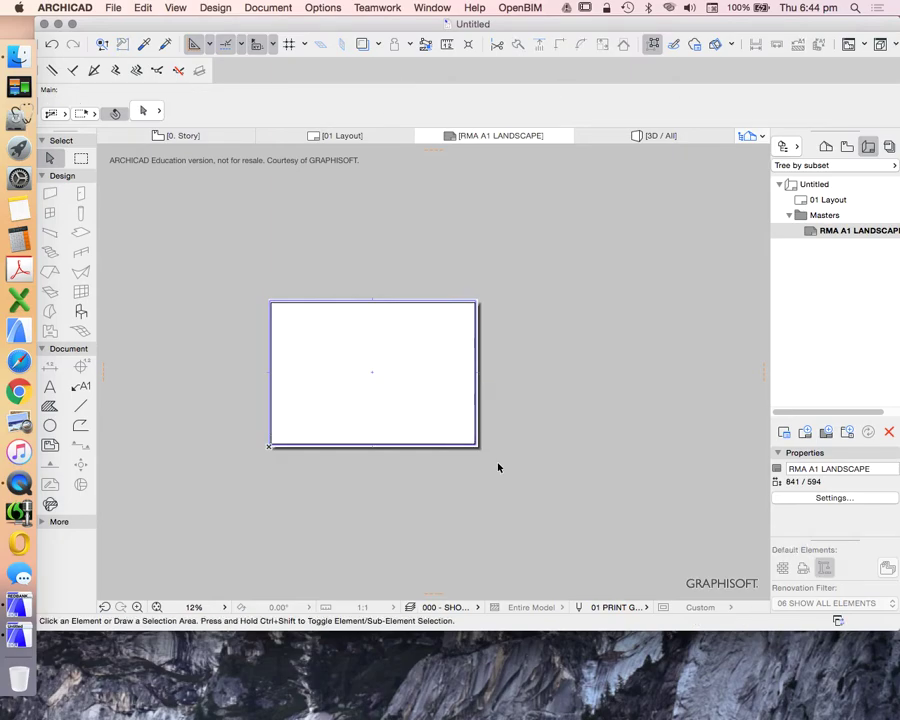
- Select the whole border with a selection area to check its separate lines, and clear the selection
drag(510, 480, 262, 265)
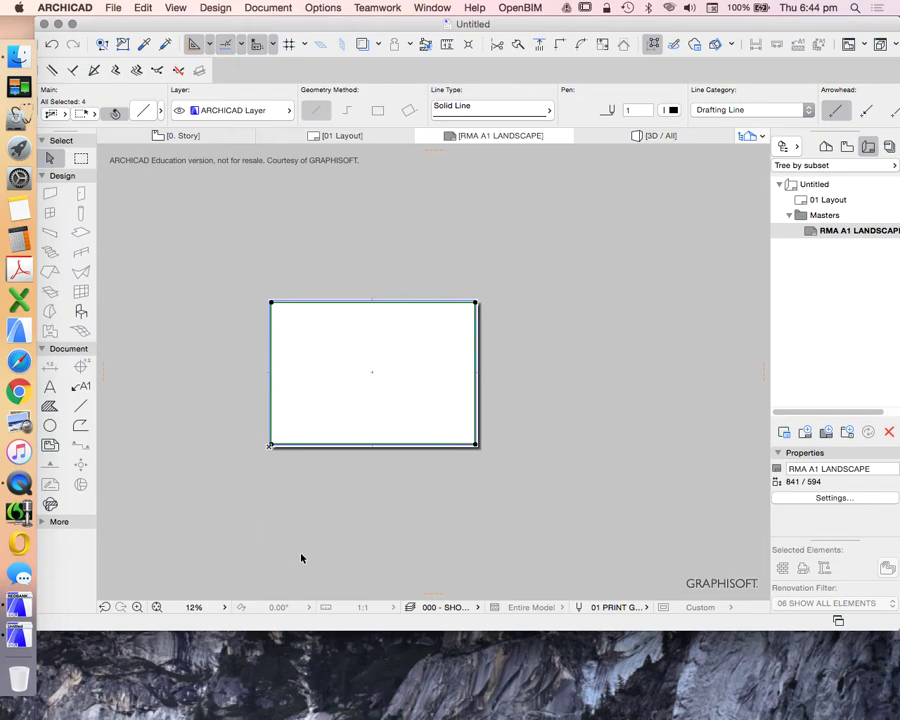
scroll(494, 362, up, 3)
scroll(494, 362, down, 3)
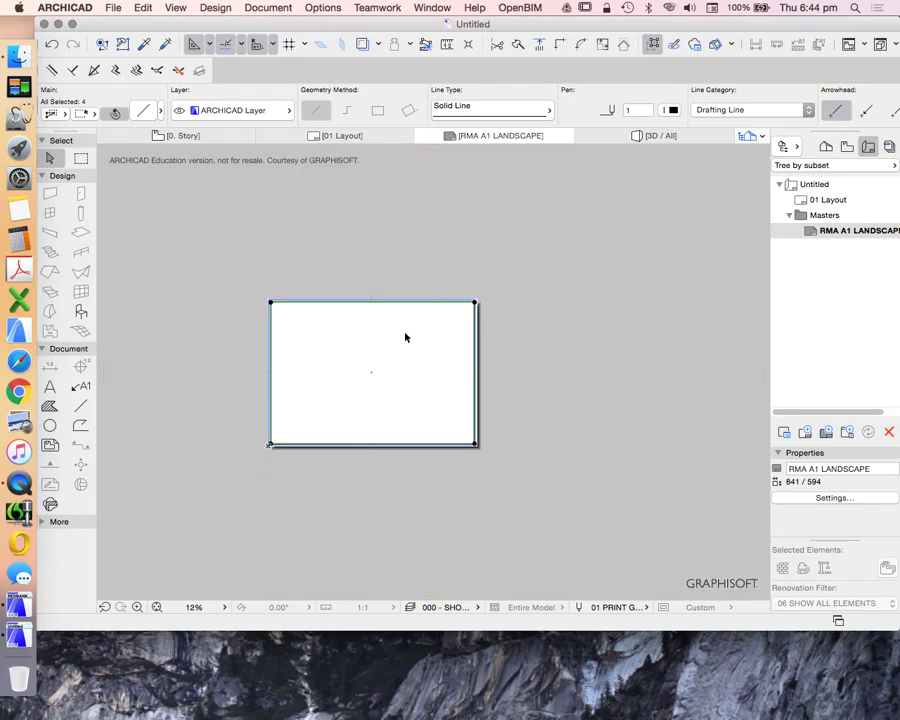
scroll(313, 306, up, 3)
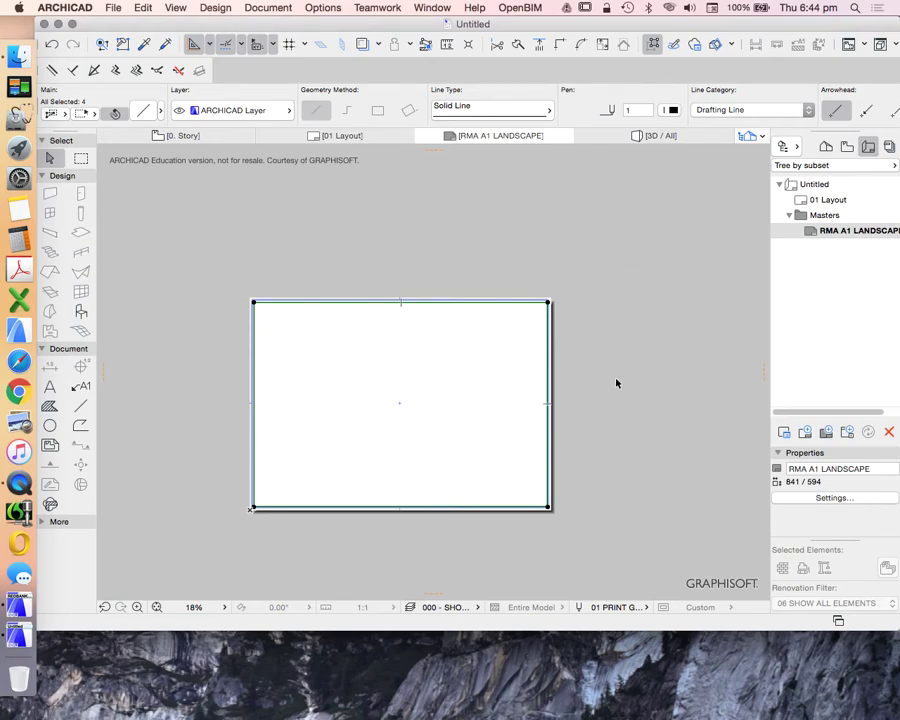
click(563, 494)
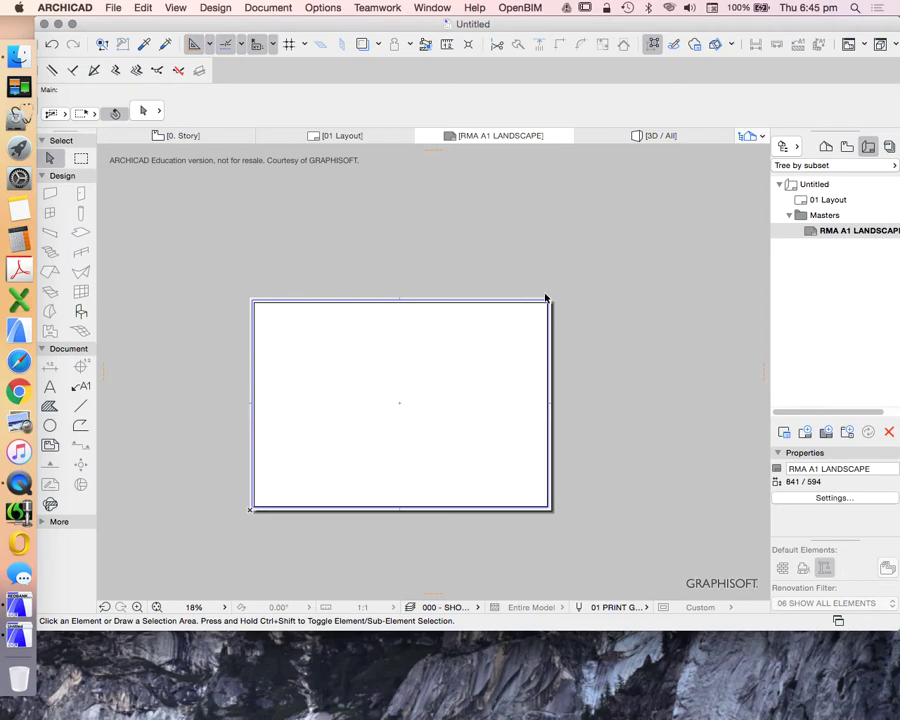
scroll(543, 394, up, 2)
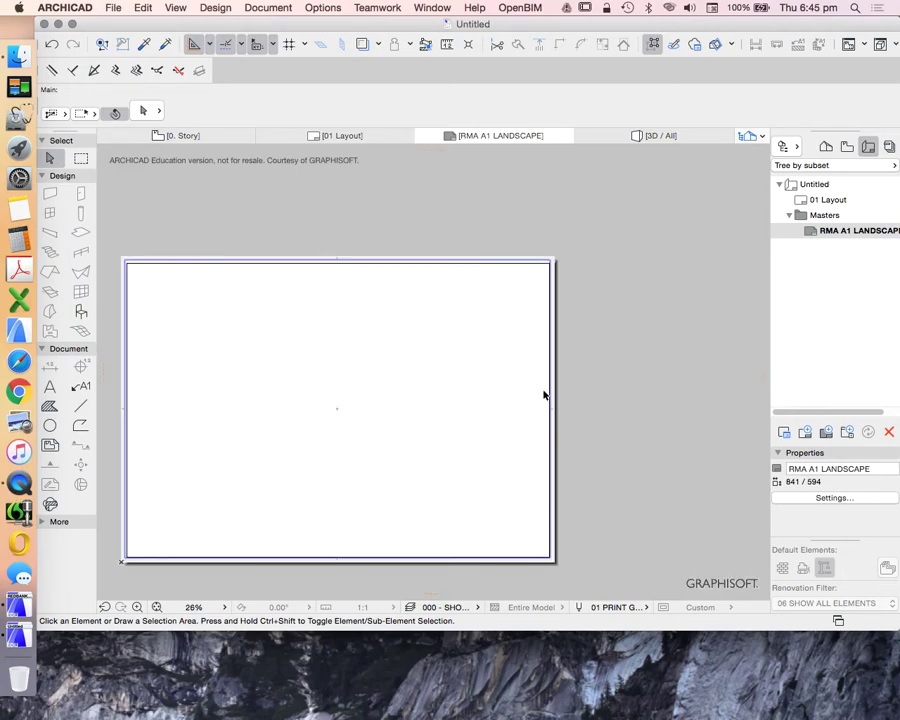
scroll(520, 338, down, 2)
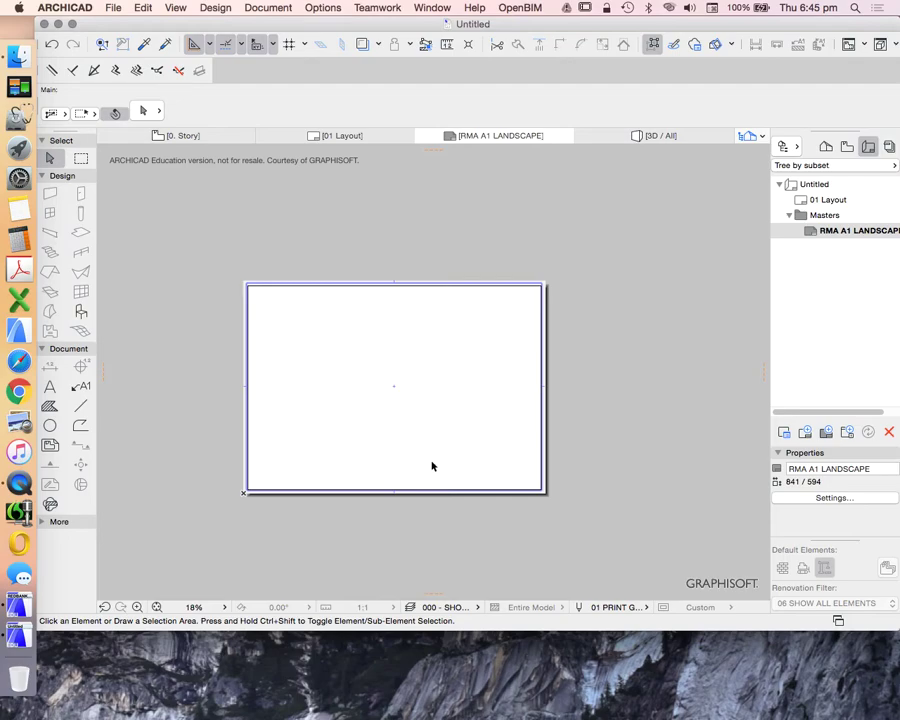
scroll(400, 400, up, 1)
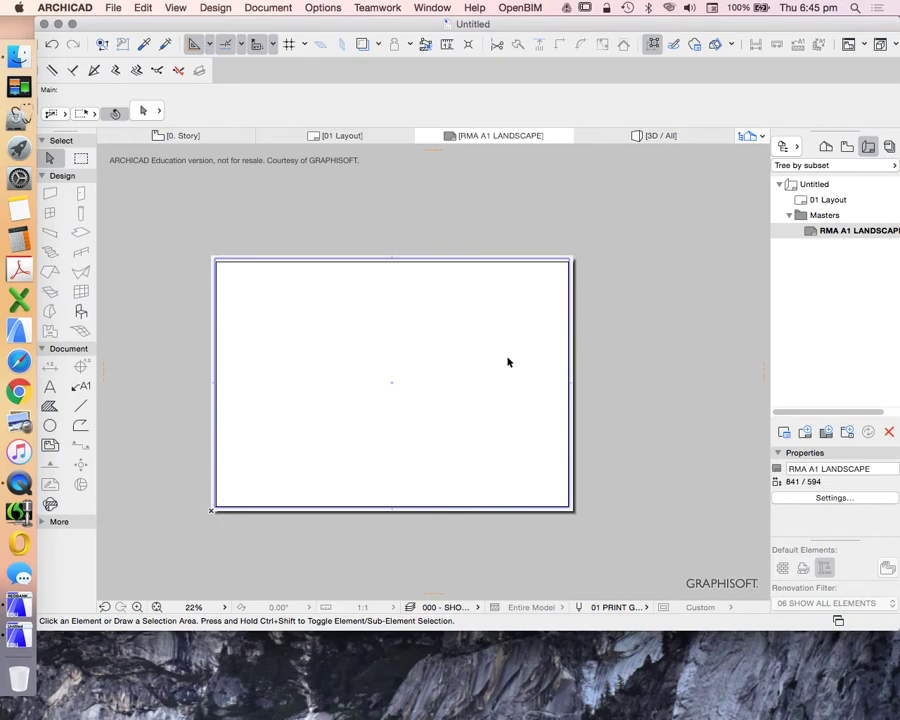
scroll(508, 362, down, 2)
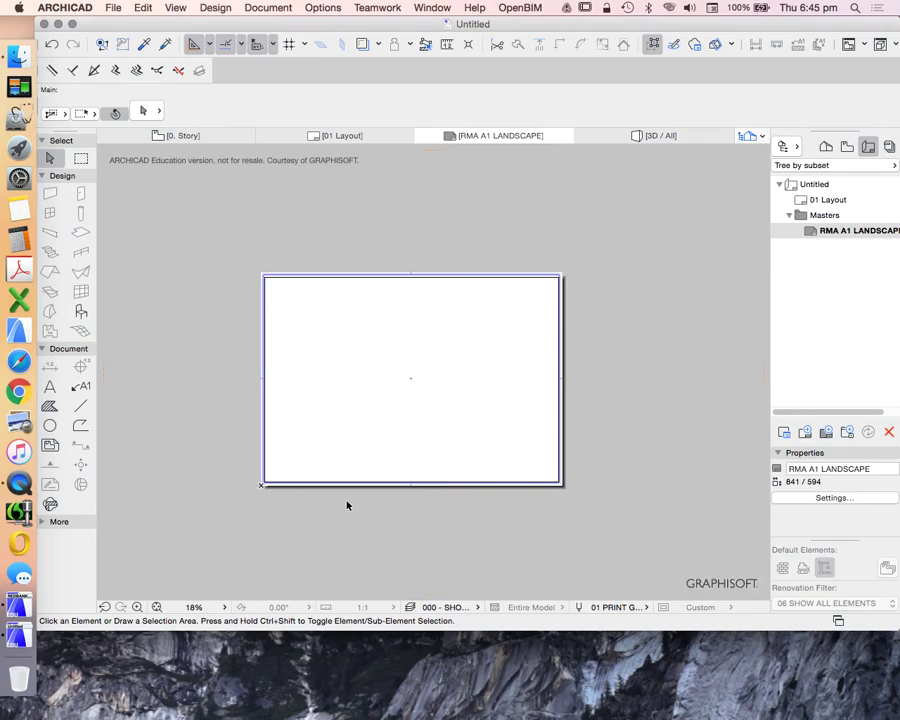
- Start an offset line and trace the bottom border line from its right end to its left end as the reference
click(81, 405)
scroll(420, 475, up, 3)
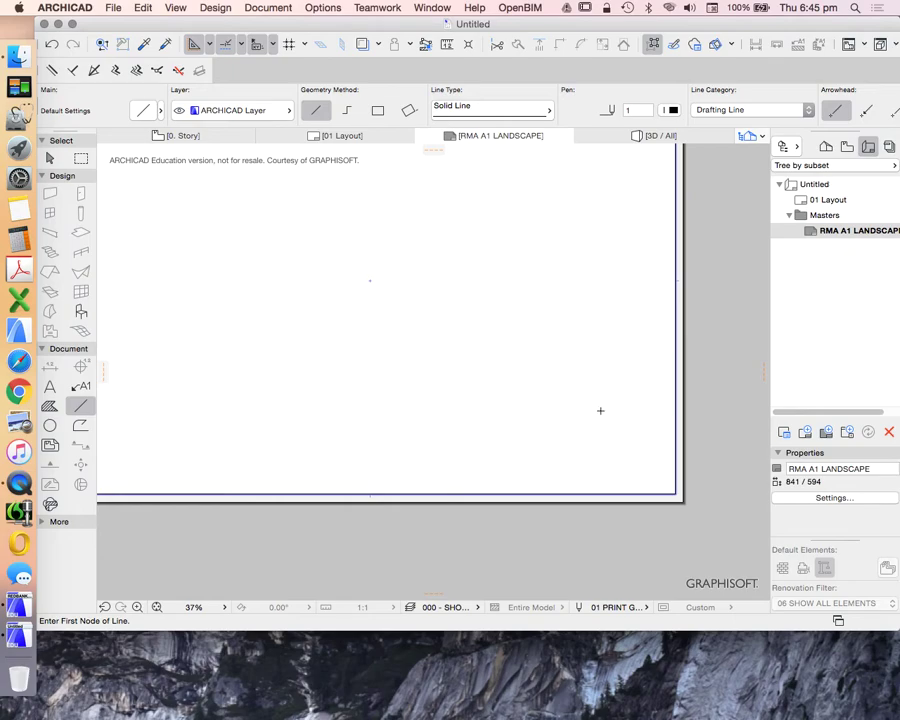
click(116, 72)
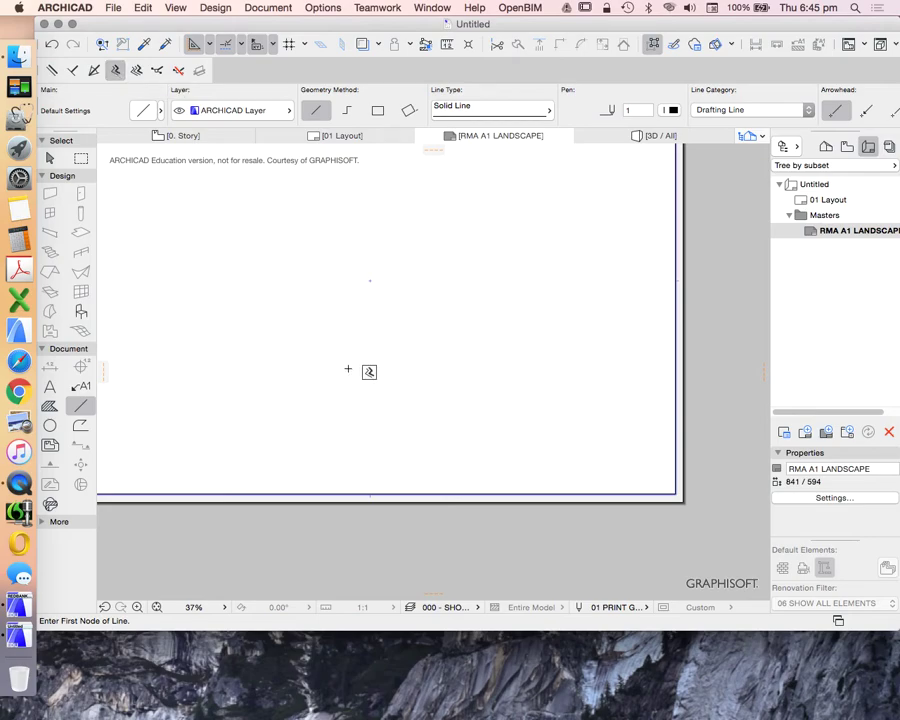
scroll(623, 518, up, 3)
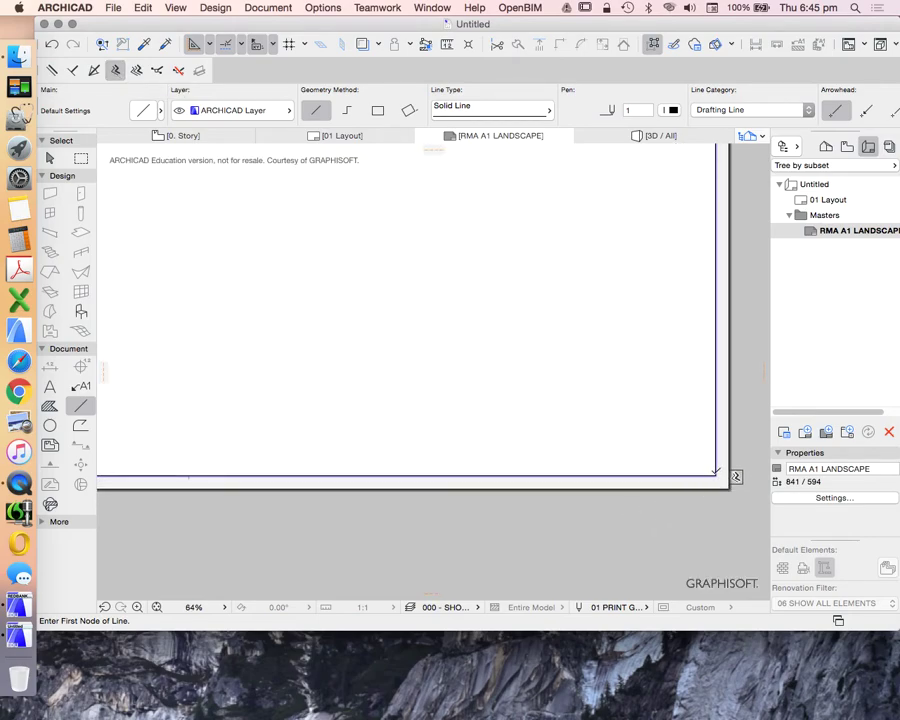
click(742, 464)
scroll(740, 460, down, 4)
scroll(650, 462, up, 3)
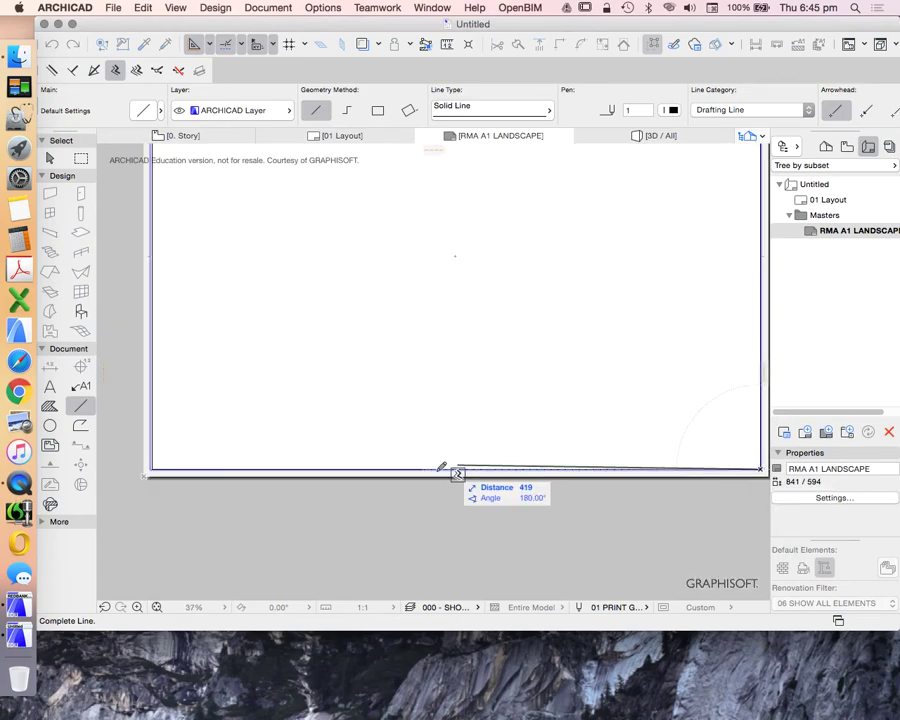
scroll(157, 465, up, 3)
scroll(157, 465, up, 5)
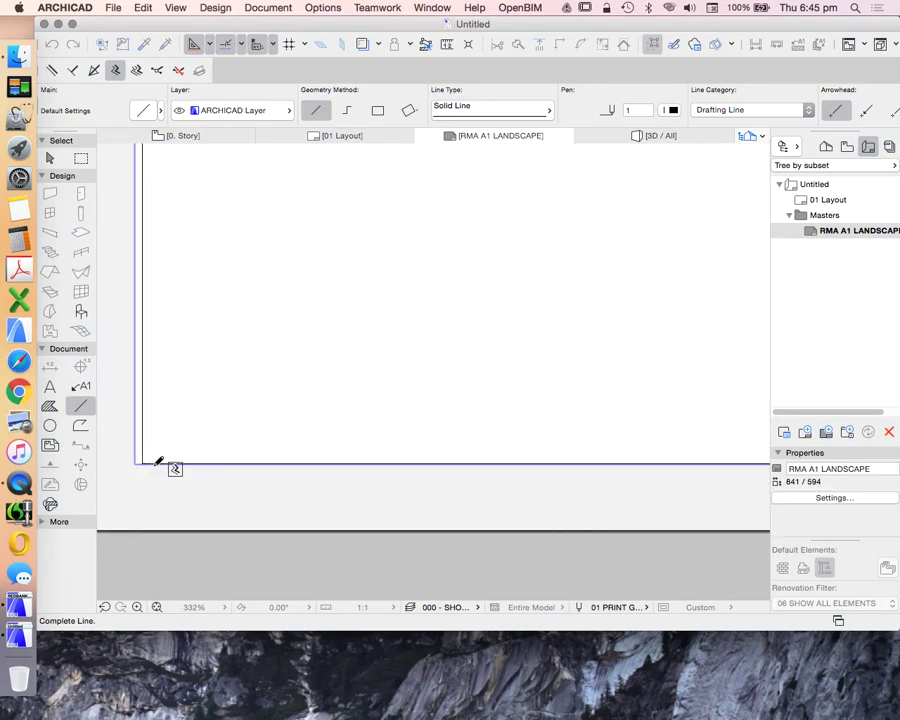
click(145, 458)
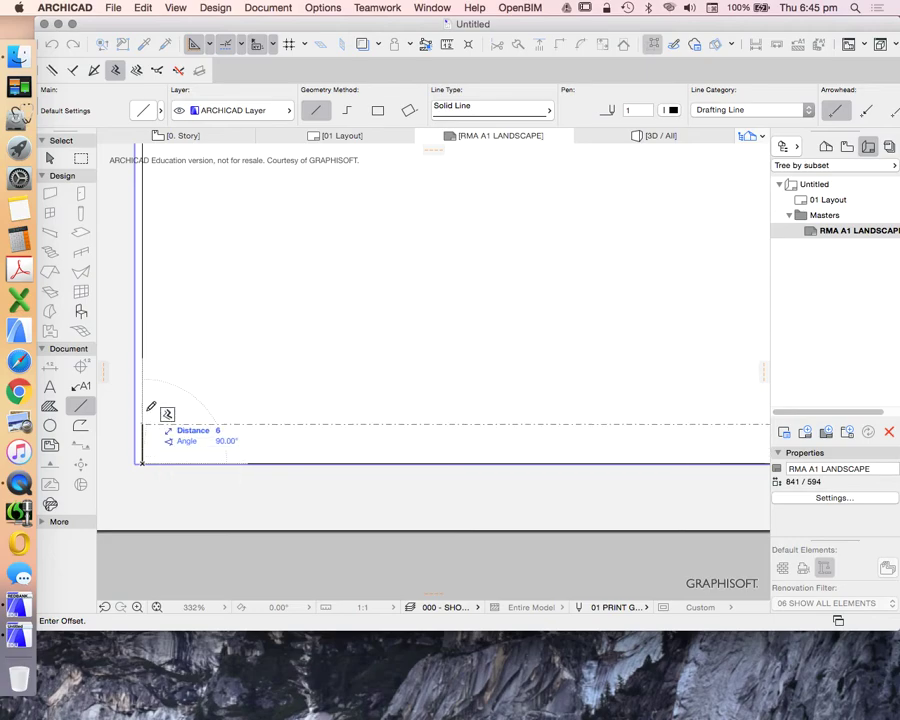
- Place the offset line 60 mm above the bottom border line
scroll(182, 360, down, 5)
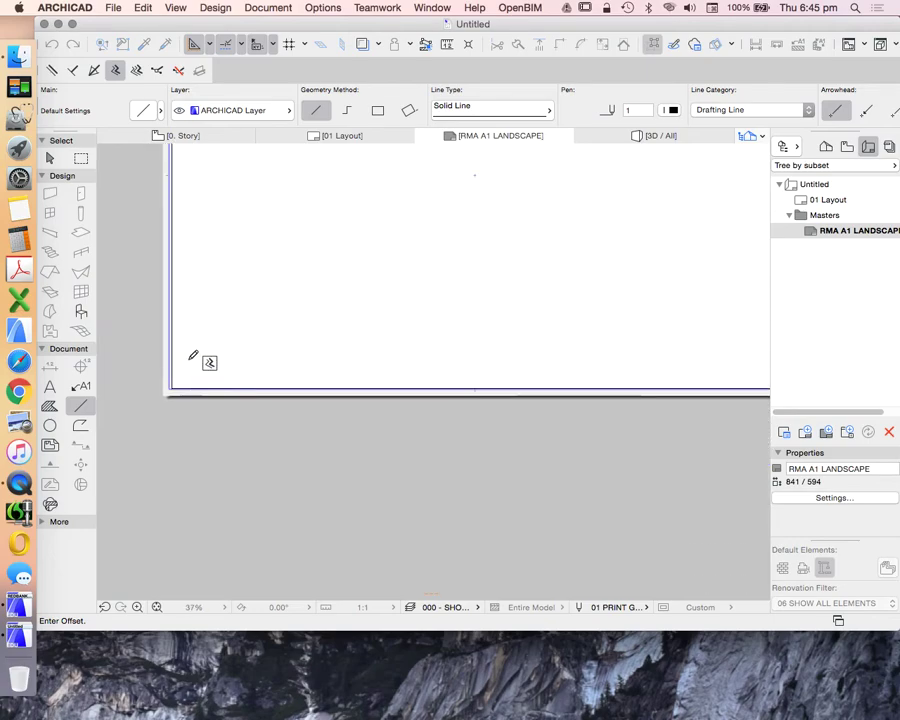
scroll(192, 360, down, 2)
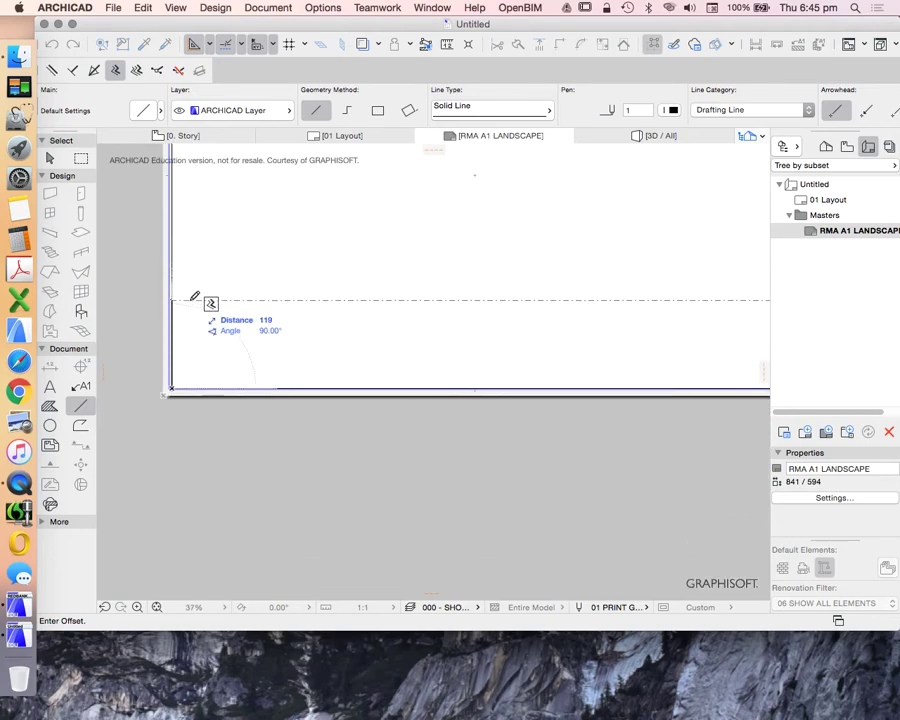
scroll(194, 296, down, 2)
scroll(194, 330, up, 2)
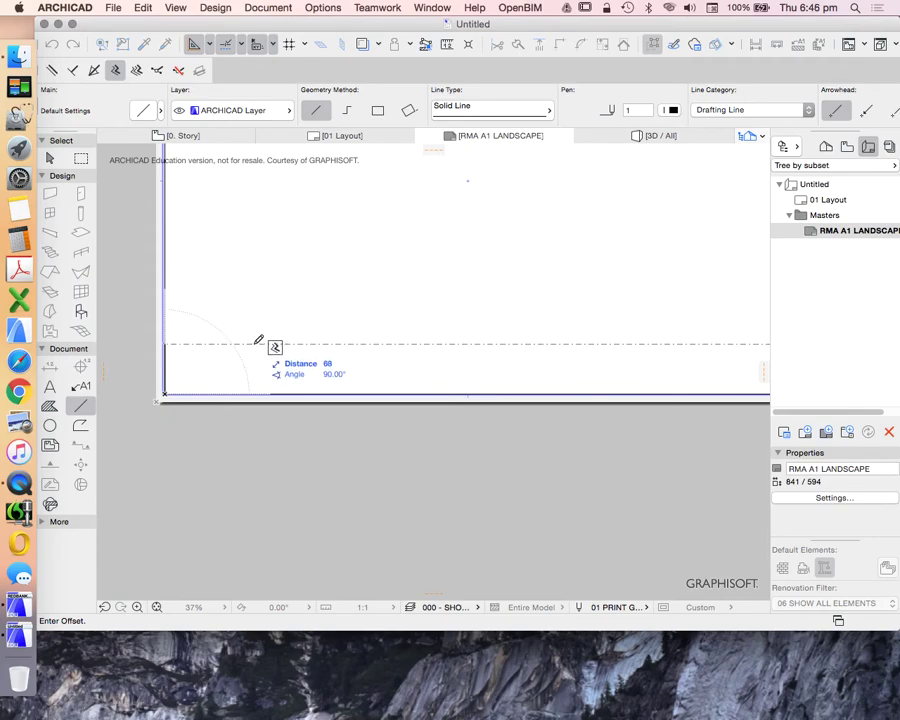
text(60)
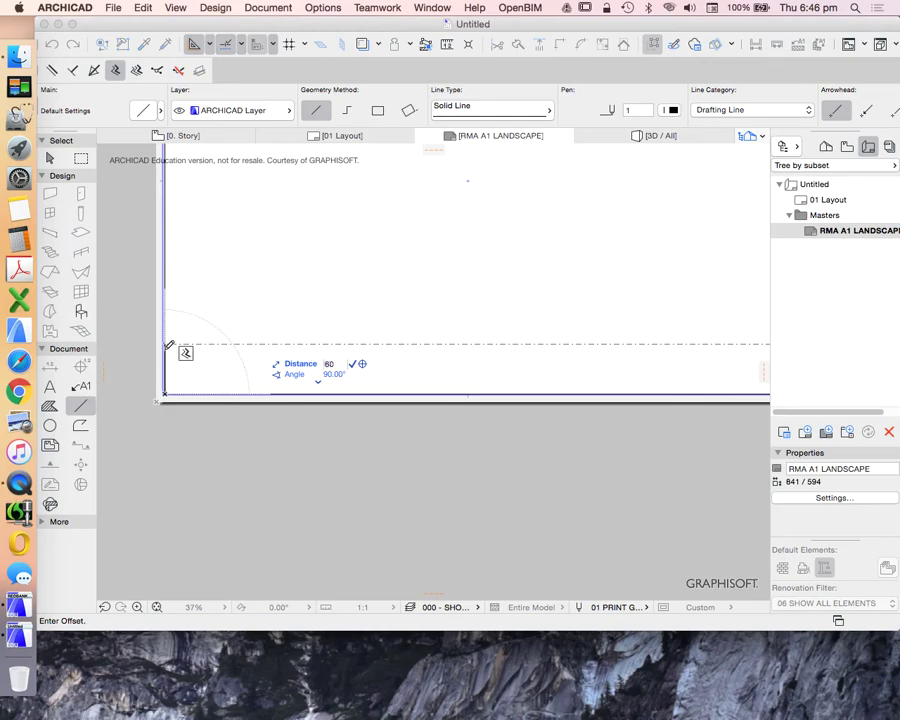
key(Return)
scroll(224, 382, down, 6)
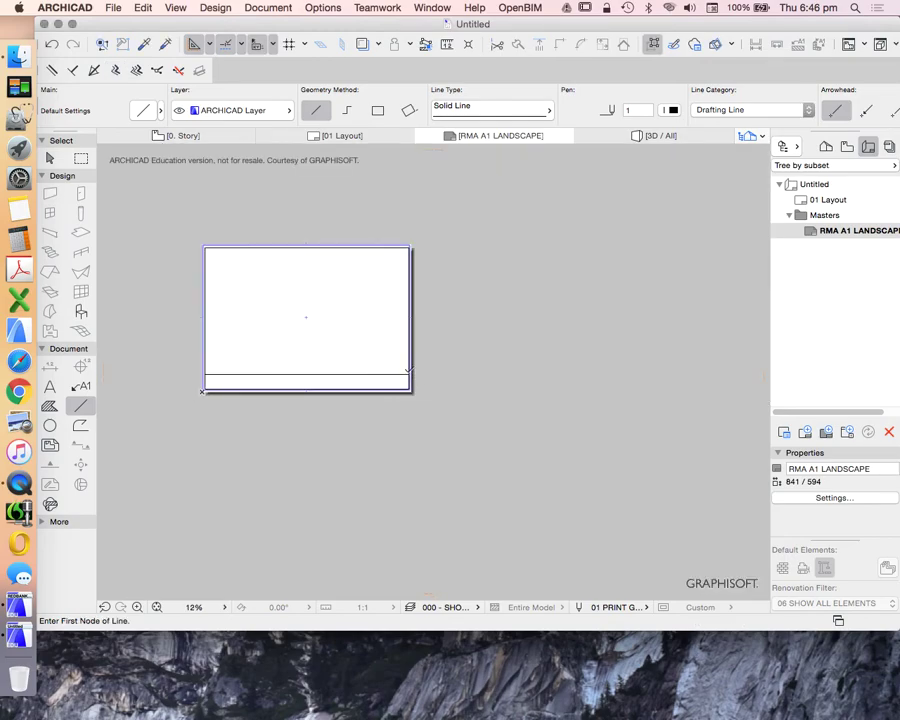
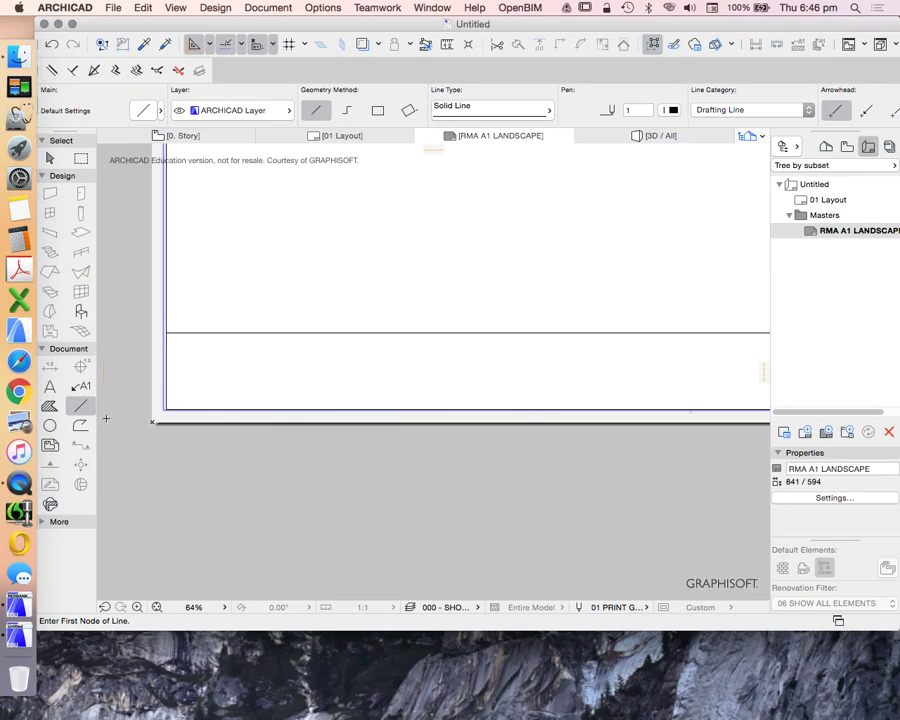
- Start an offset rectangular 50 % fill, tracing the strip from the border's bottom-left corner to the 60 mm line's right end
click(49, 406)
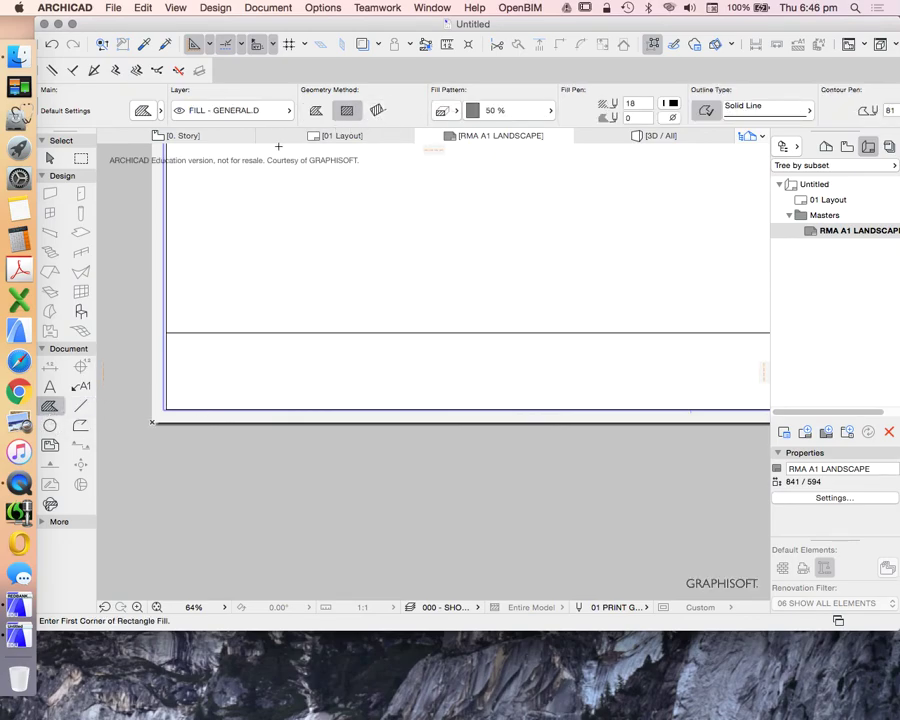
click(115, 70)
scroll(184, 504, up, 5)
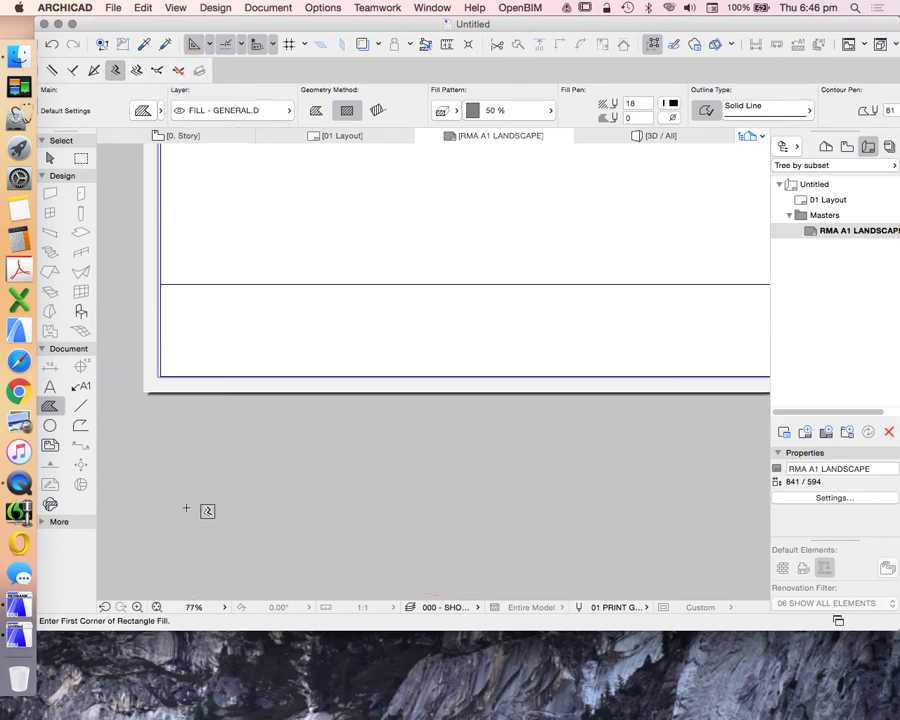
scroll(164, 398, up, 5)
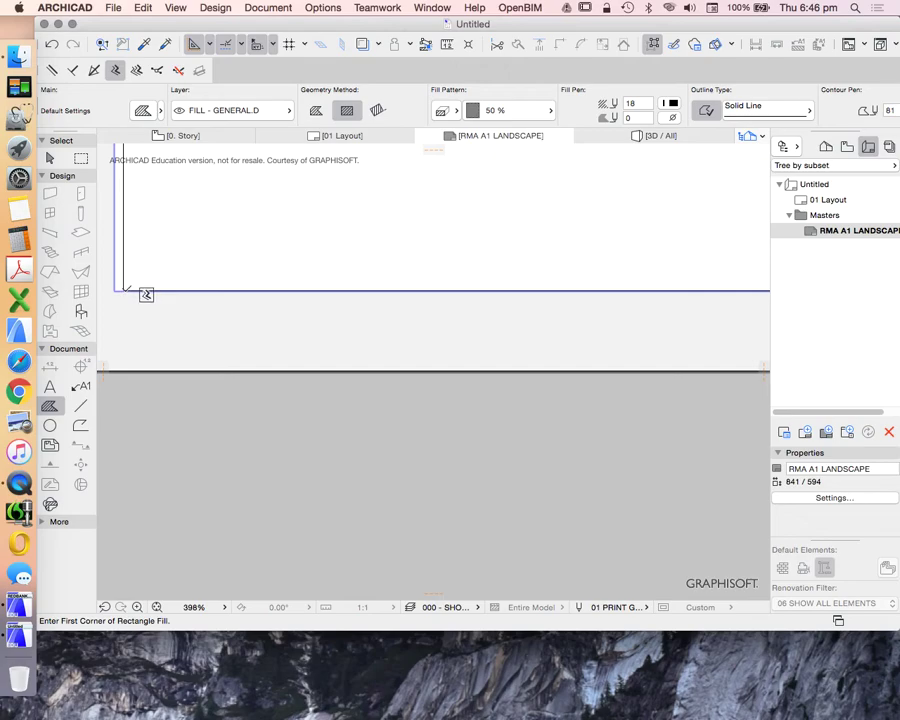
click(123, 291)
scroll(167, 368, down, 6)
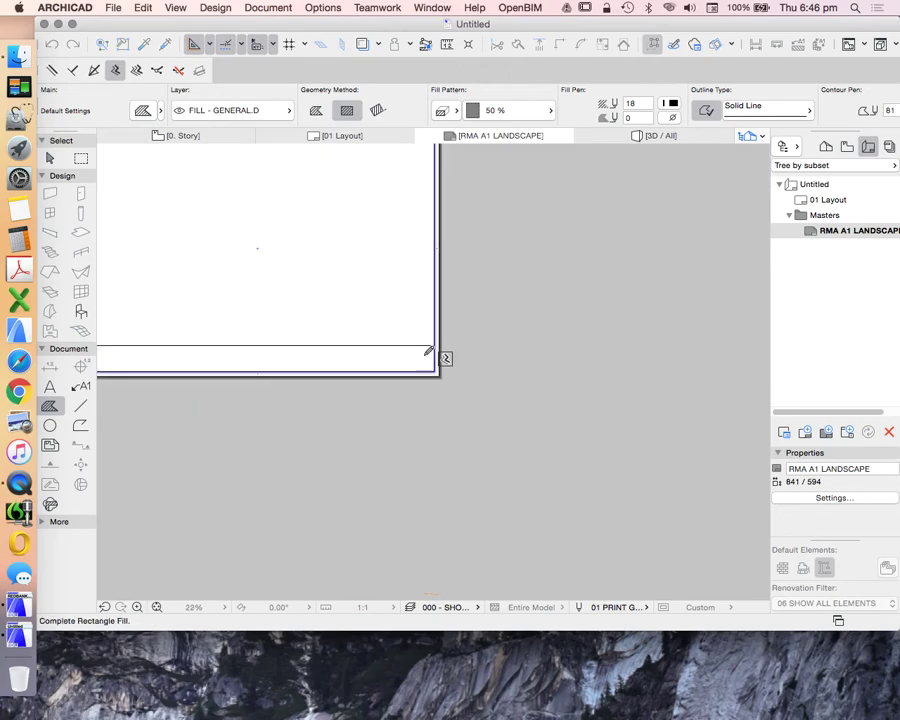
scroll(411, 321, up, 4)
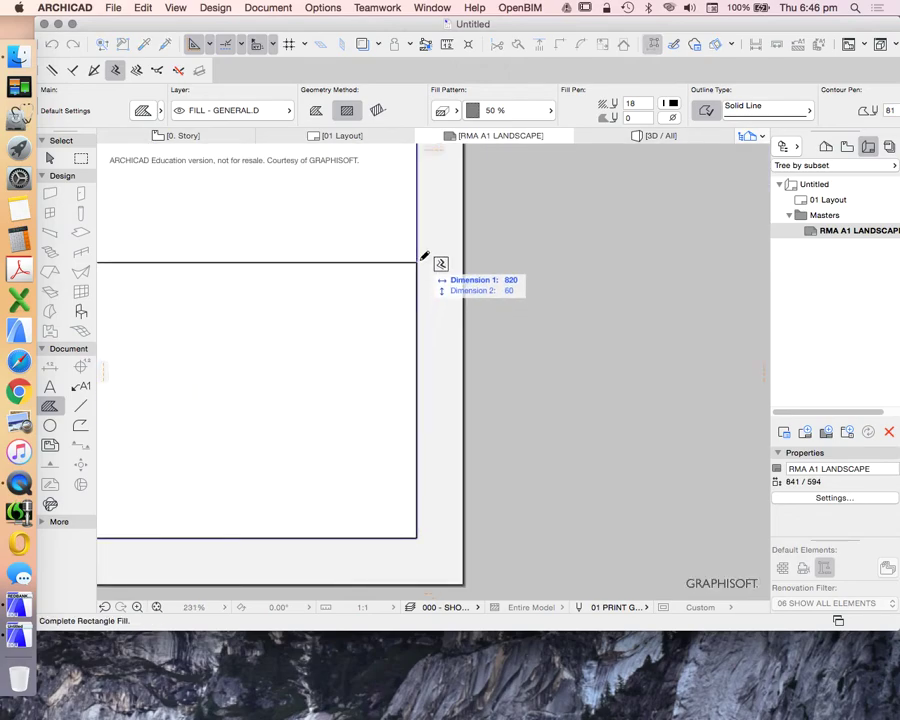
click(421, 260)
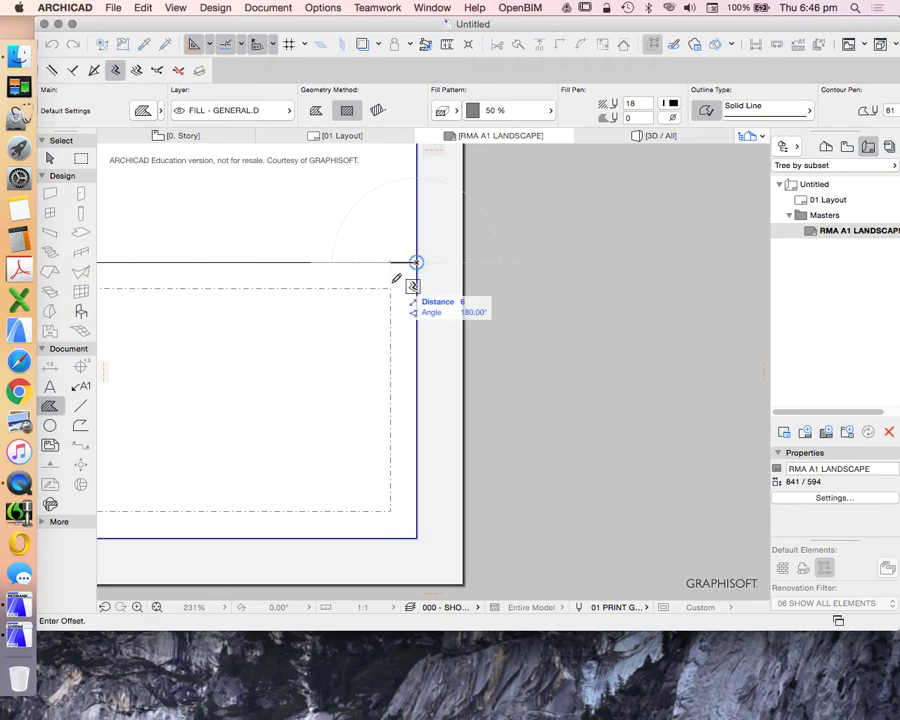
- Offset the rectangular fill 5 mm inward from the edges of the title block strip
scroll(412, 268, down, 3)
scroll(418, 270, down, 5)
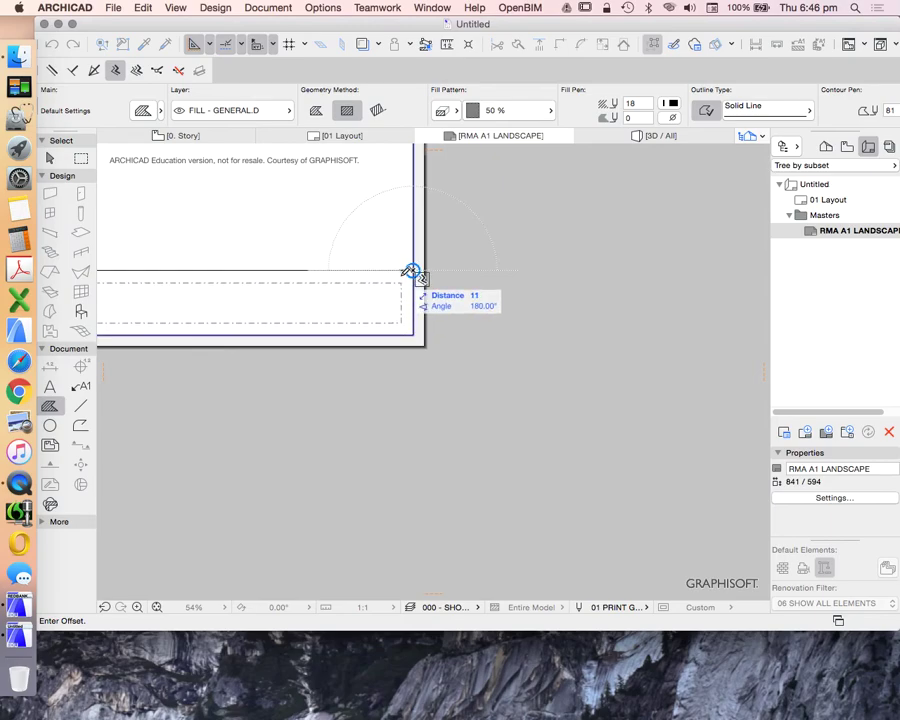
scroll(412, 272, up, 5)
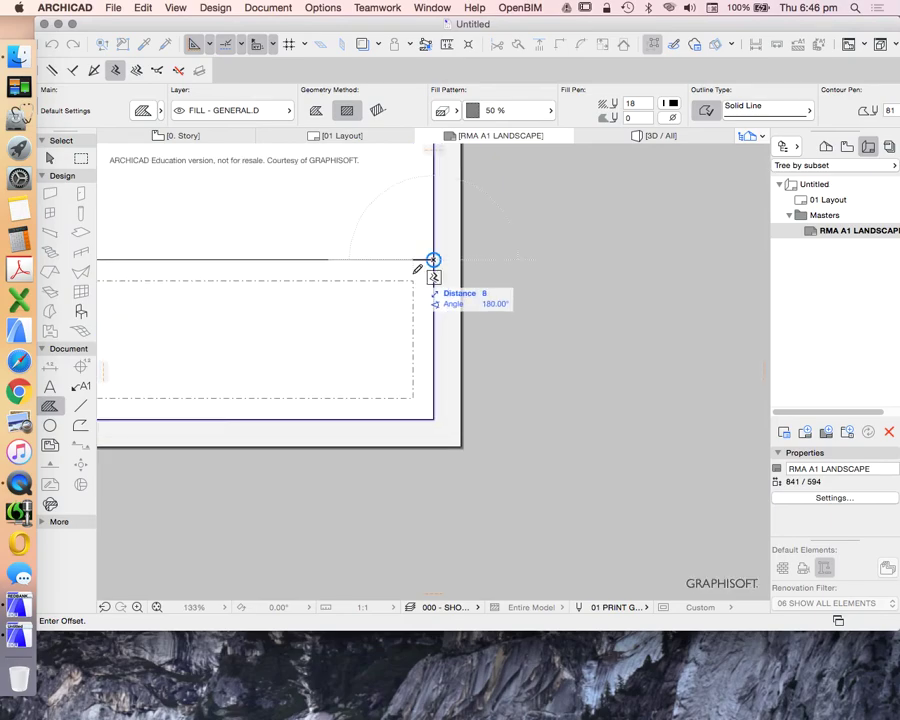
key(Tab)
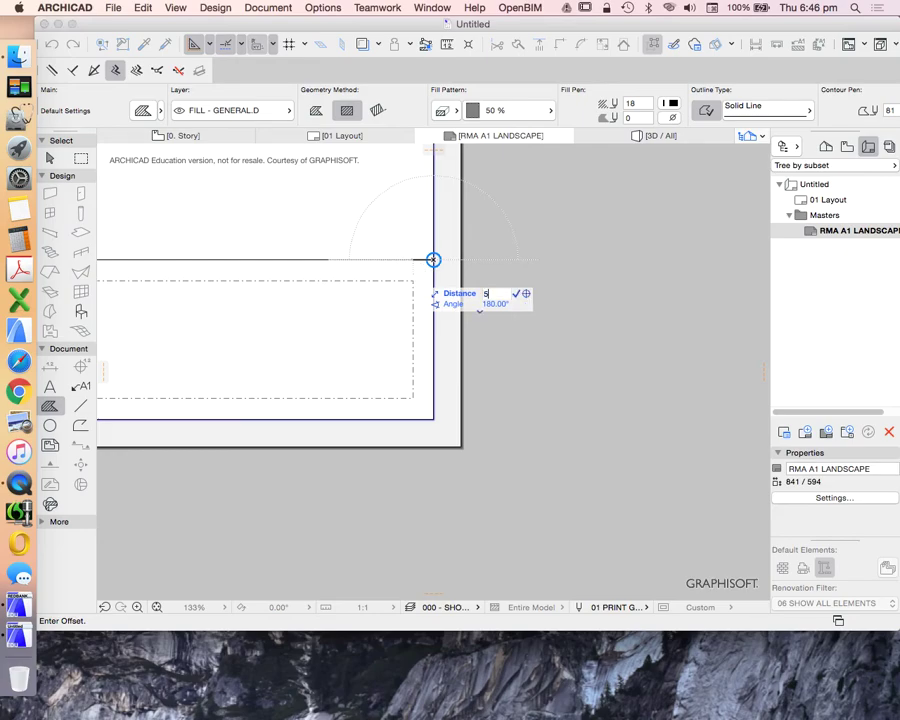
key(Return)
scroll(606, 358, down, 5)
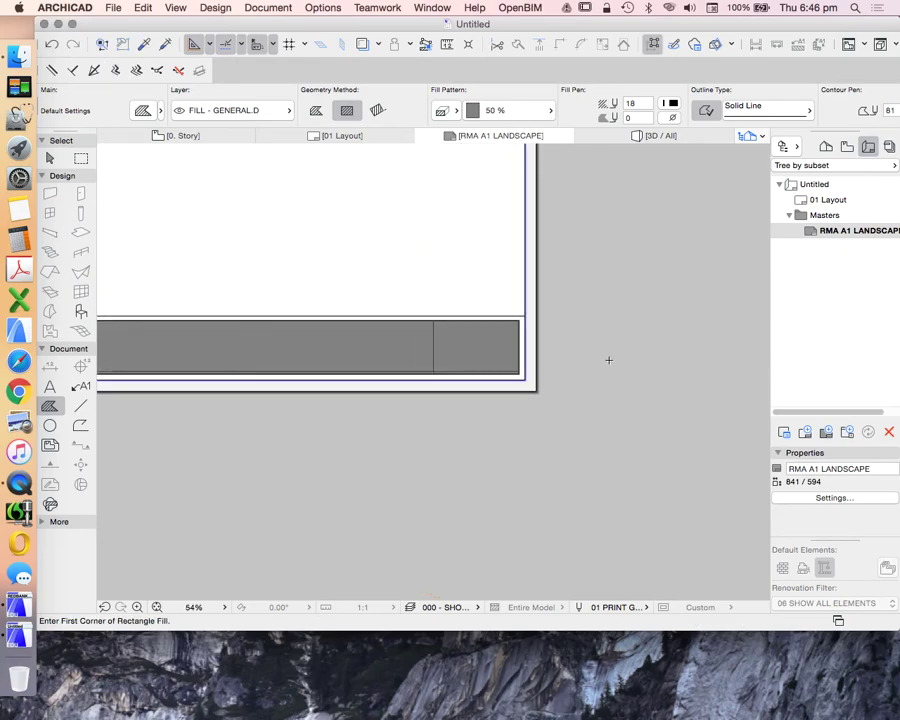
- Leave the Fill tool, delete the horizontal line just above the grey fill, and select the fill
scroll(394, 376, down, 1)
scroll(110, 336, up, 2)
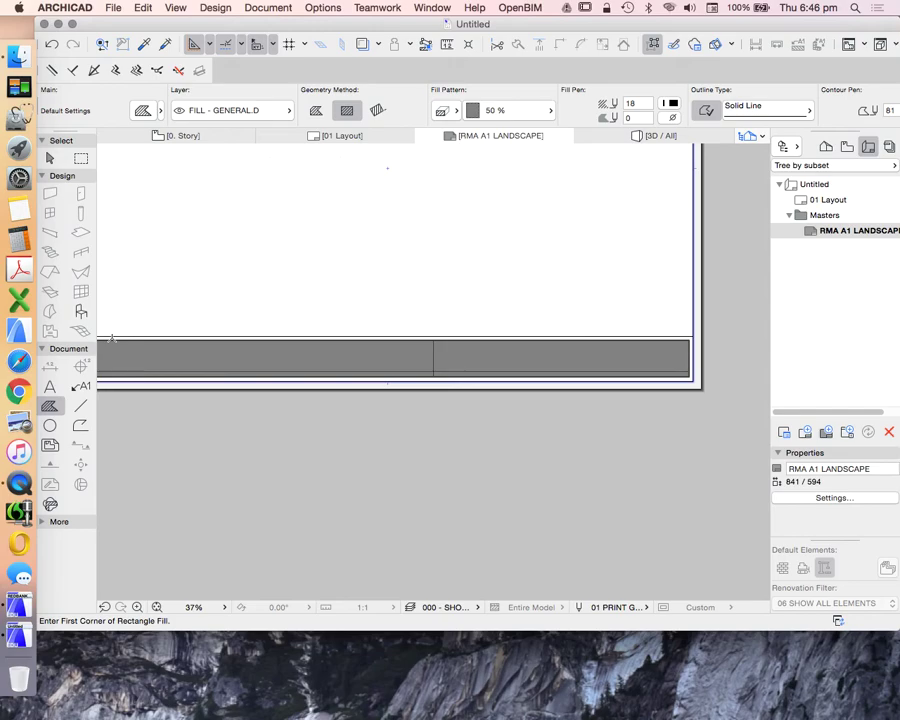
scroll(417, 340, down, 3)
scroll(417, 340, up, 5)
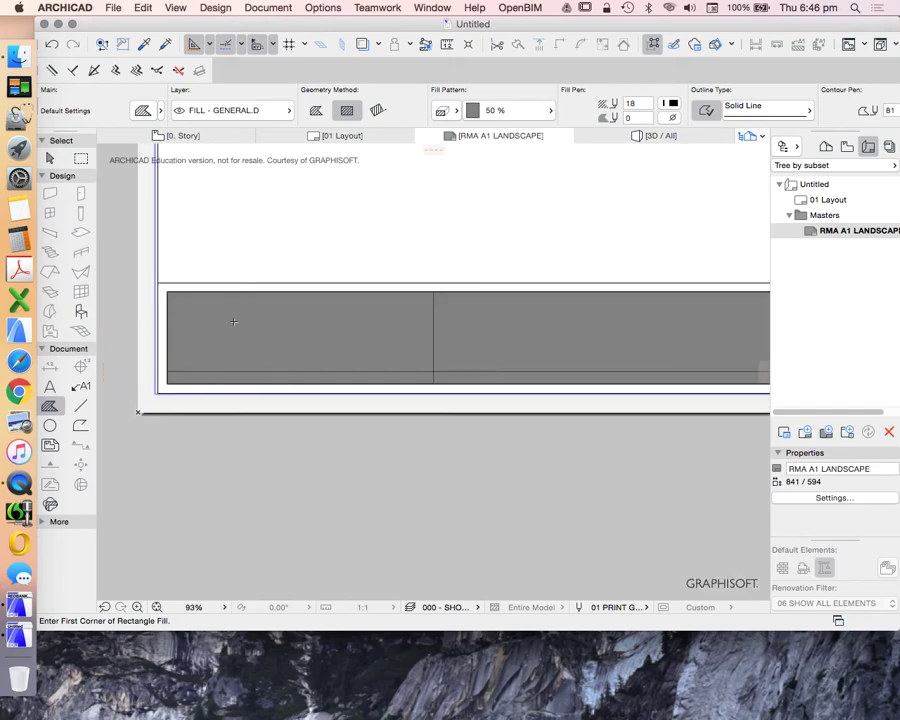
key(Escape)
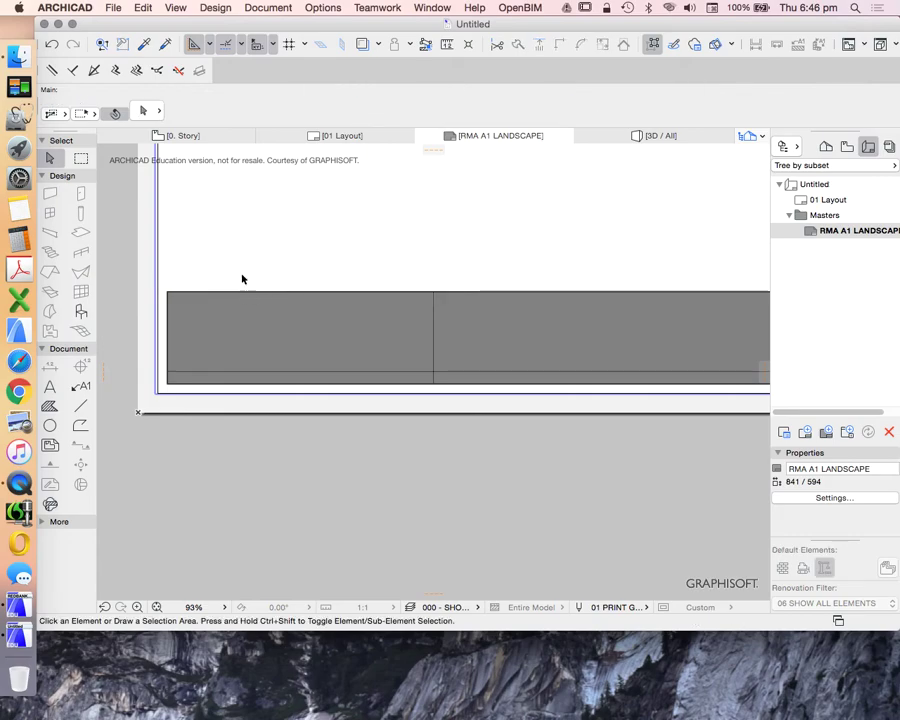
click(217, 297)
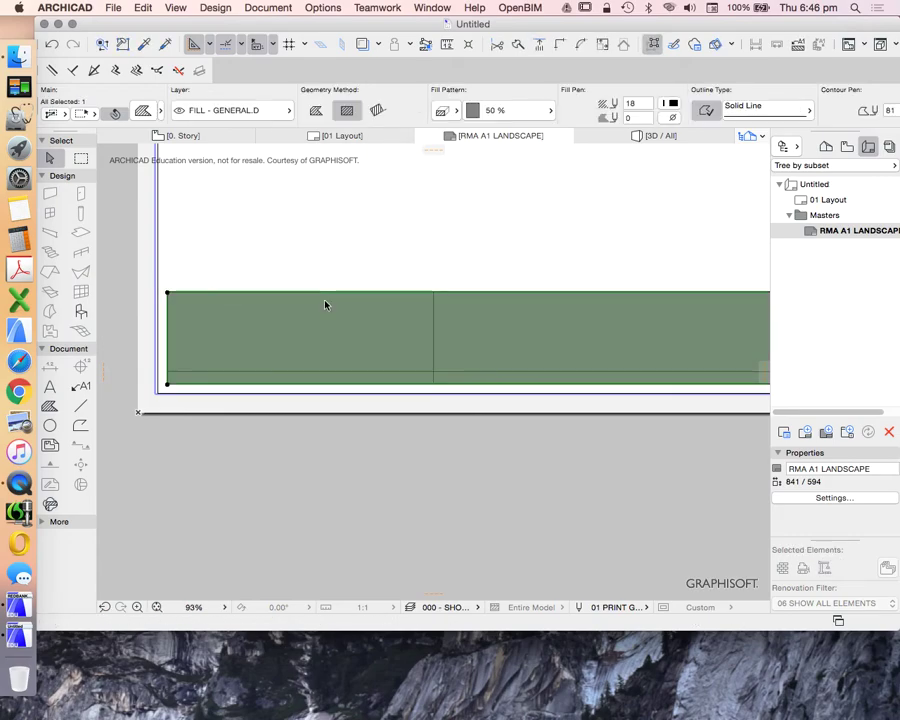
click(80, 405)
scroll(196, 305, up, 3)
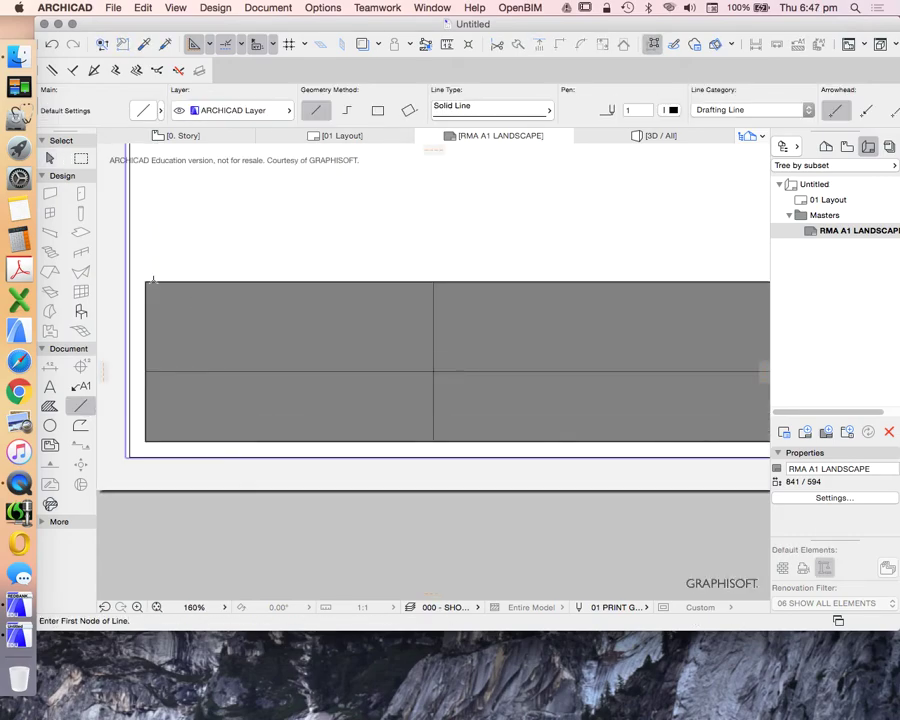
click(149, 291)
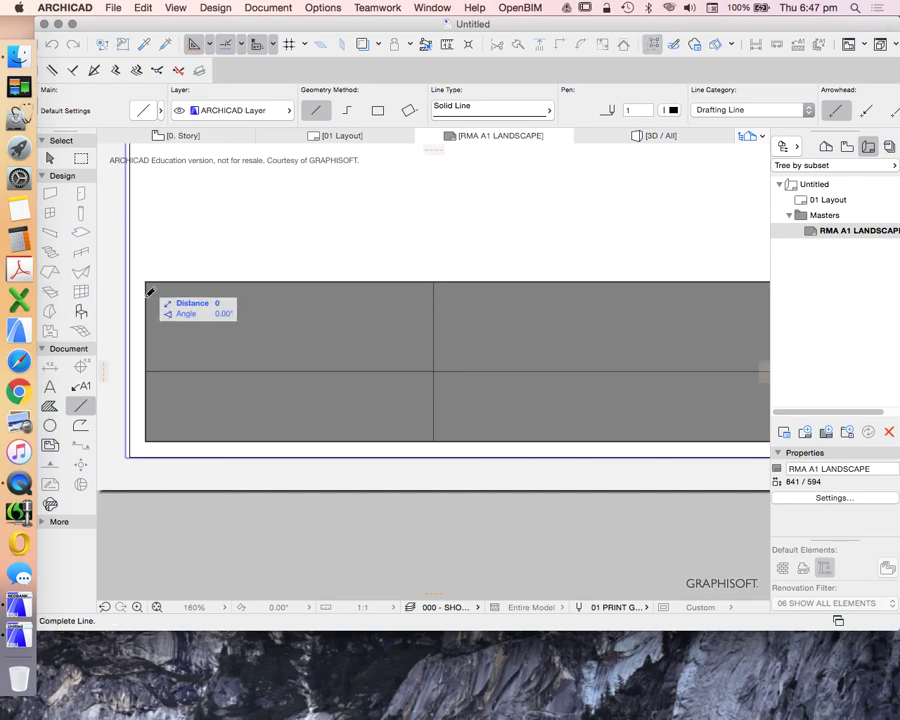
click(148, 437)
key(super+z)
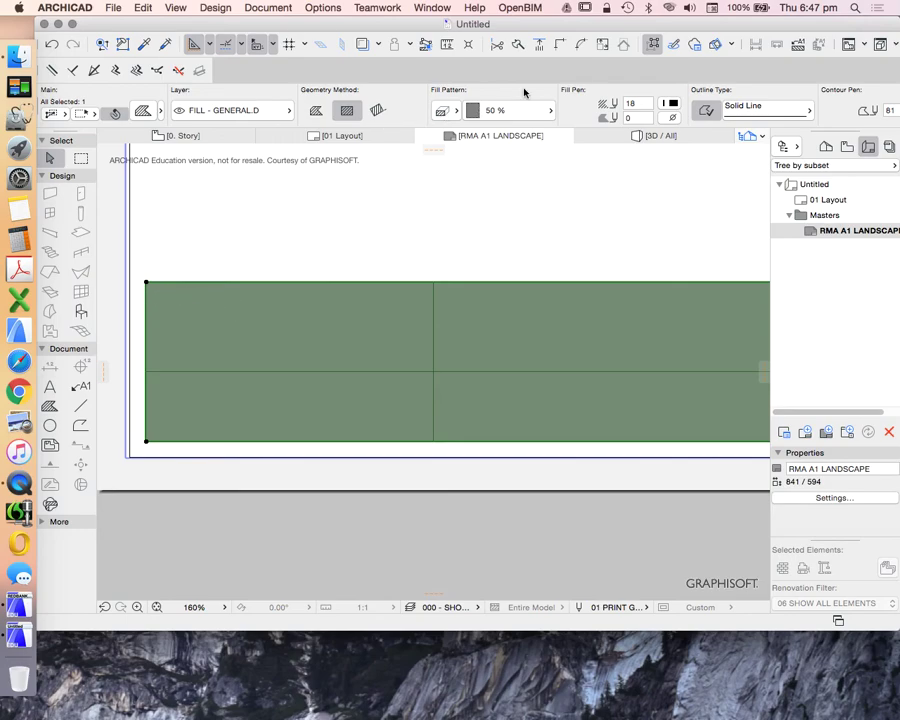
- Fillet all corners of the selected title block fill with a 5 mm radius and clear the selection
click(581, 45)
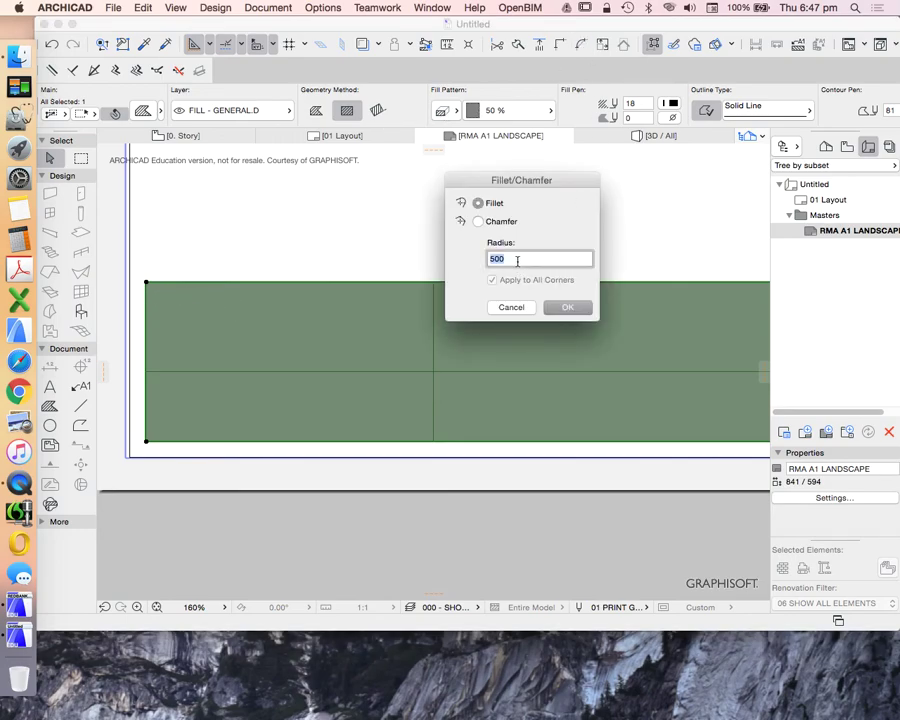
text(5)
click(568, 308)
click(332, 228)
scroll(240, 308, down, 3)
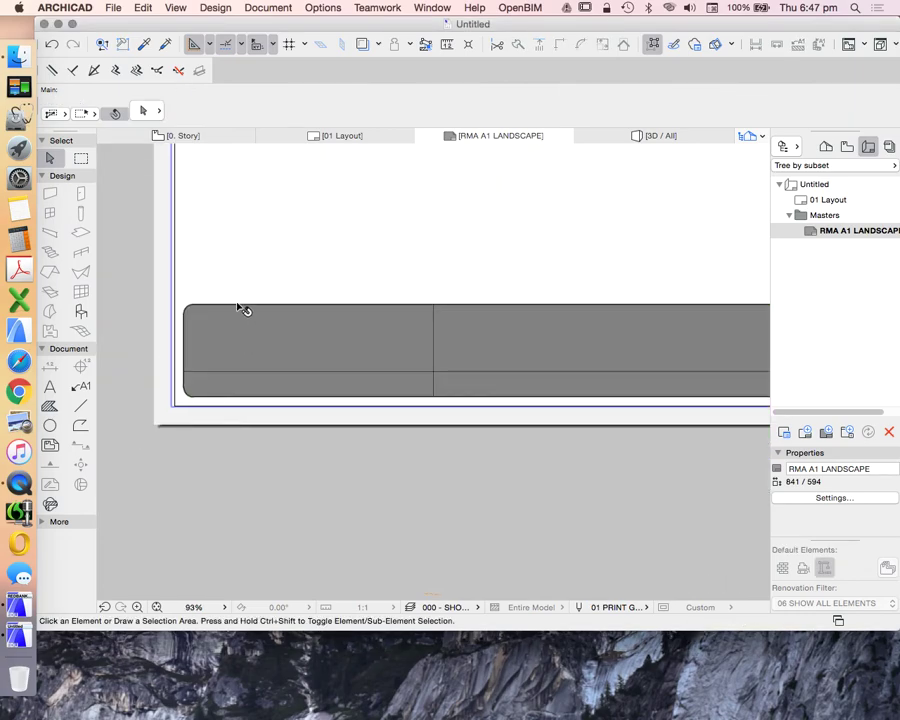
- Change the rounded title block fill's pattern to Empty Fill and deselect it
click(265, 305)
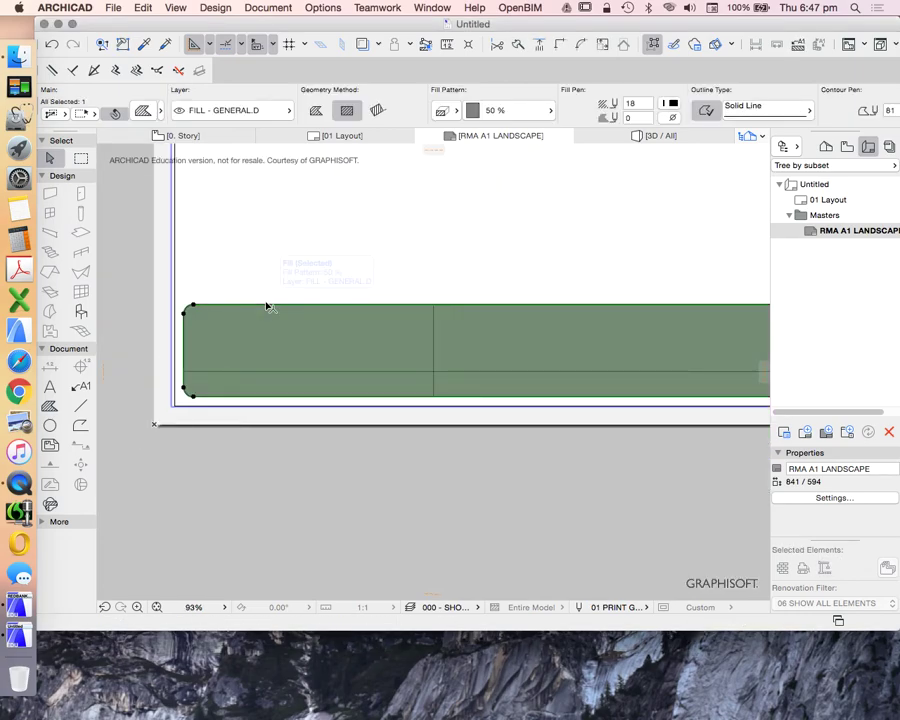
click(502, 112)
click(600, 62)
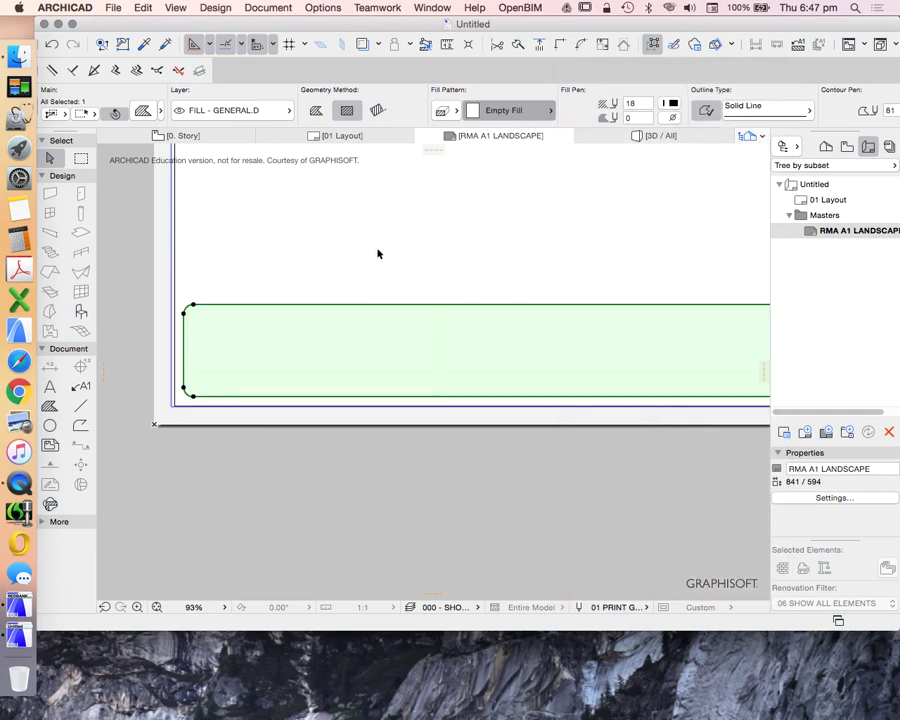
click(306, 250)
scroll(203, 353, down, 5)
scroll(458, 362, up, 8)
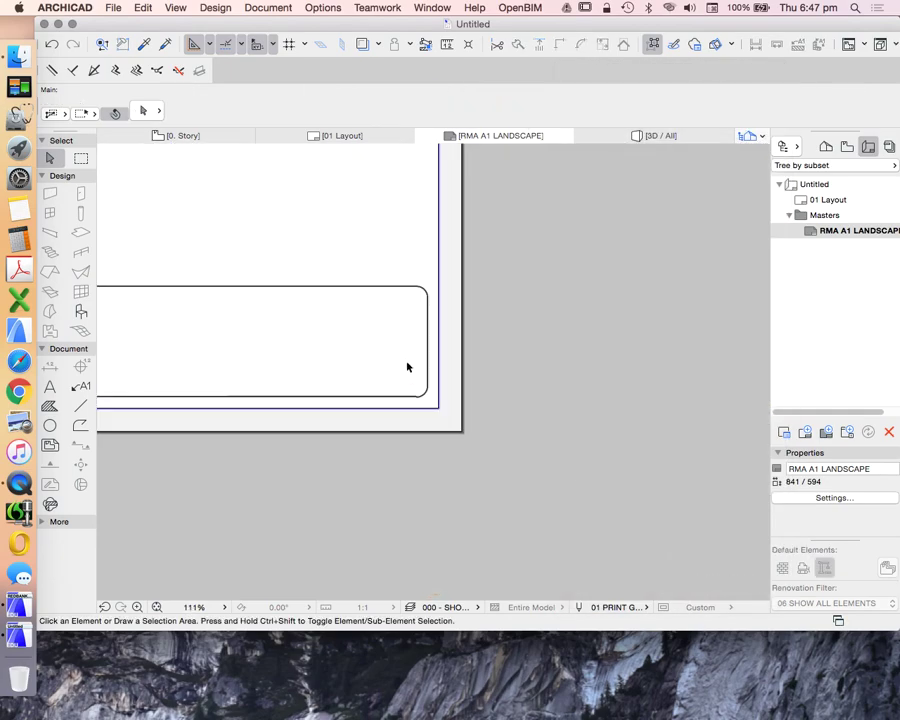
scroll(397, 342, up, 3)
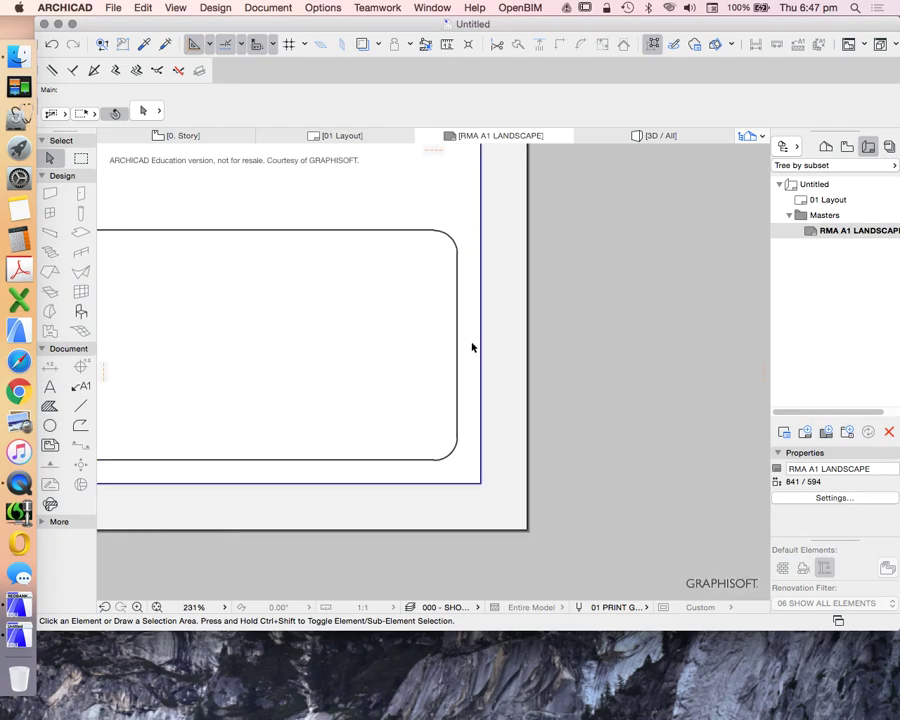
scroll(463, 352, down, 4)
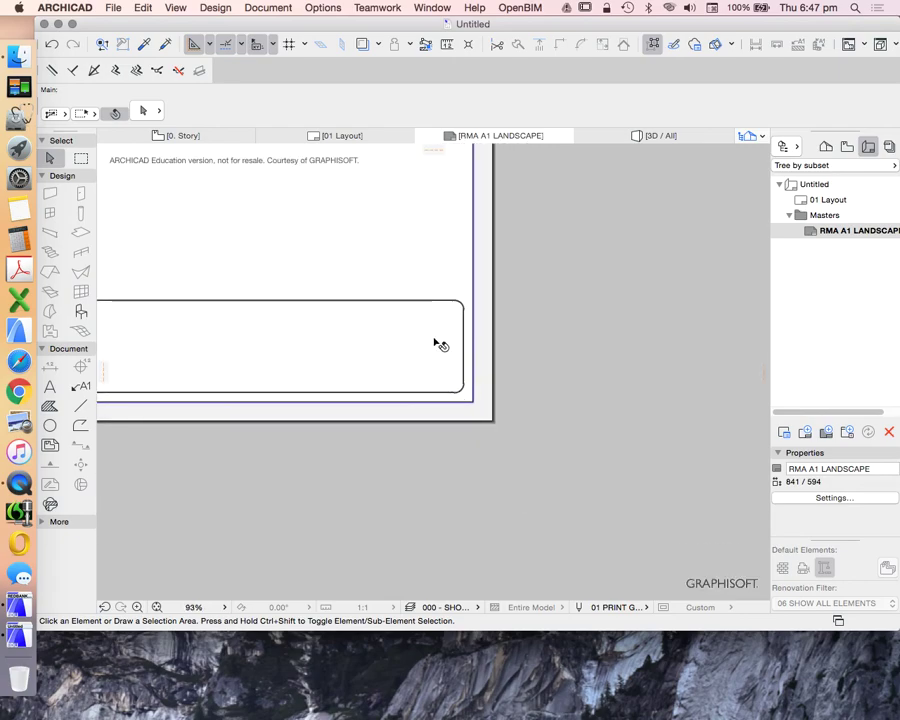
scroll(568, 404, down, 4)
scroll(394, 396, up, 2)
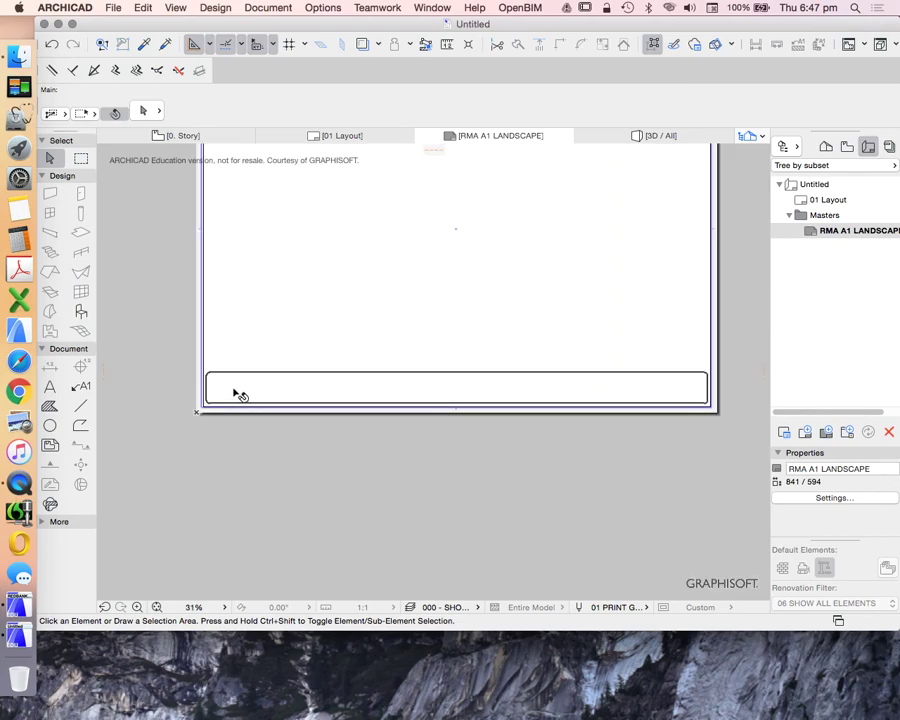